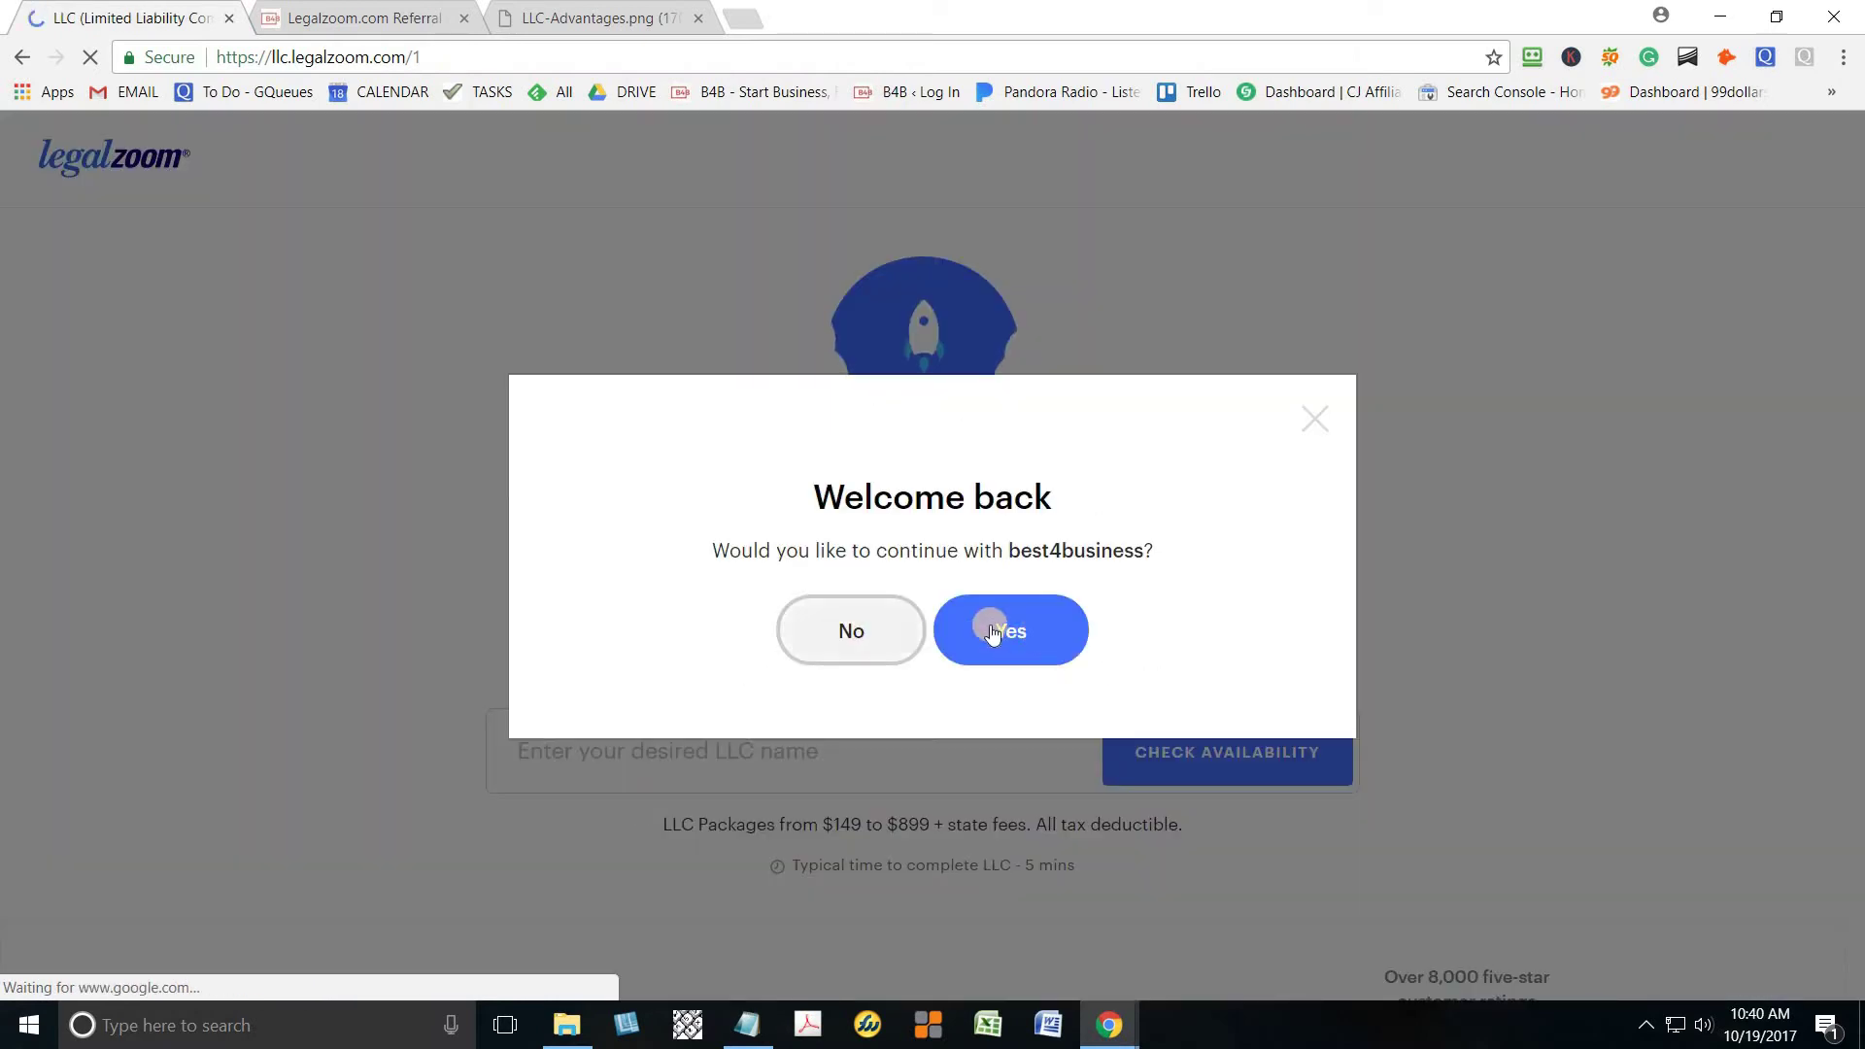
Dismiss the welcome-back prompt and check availability of the trial name 'best4business'
{"action": "left_click", "coordinate": [864, 644]}
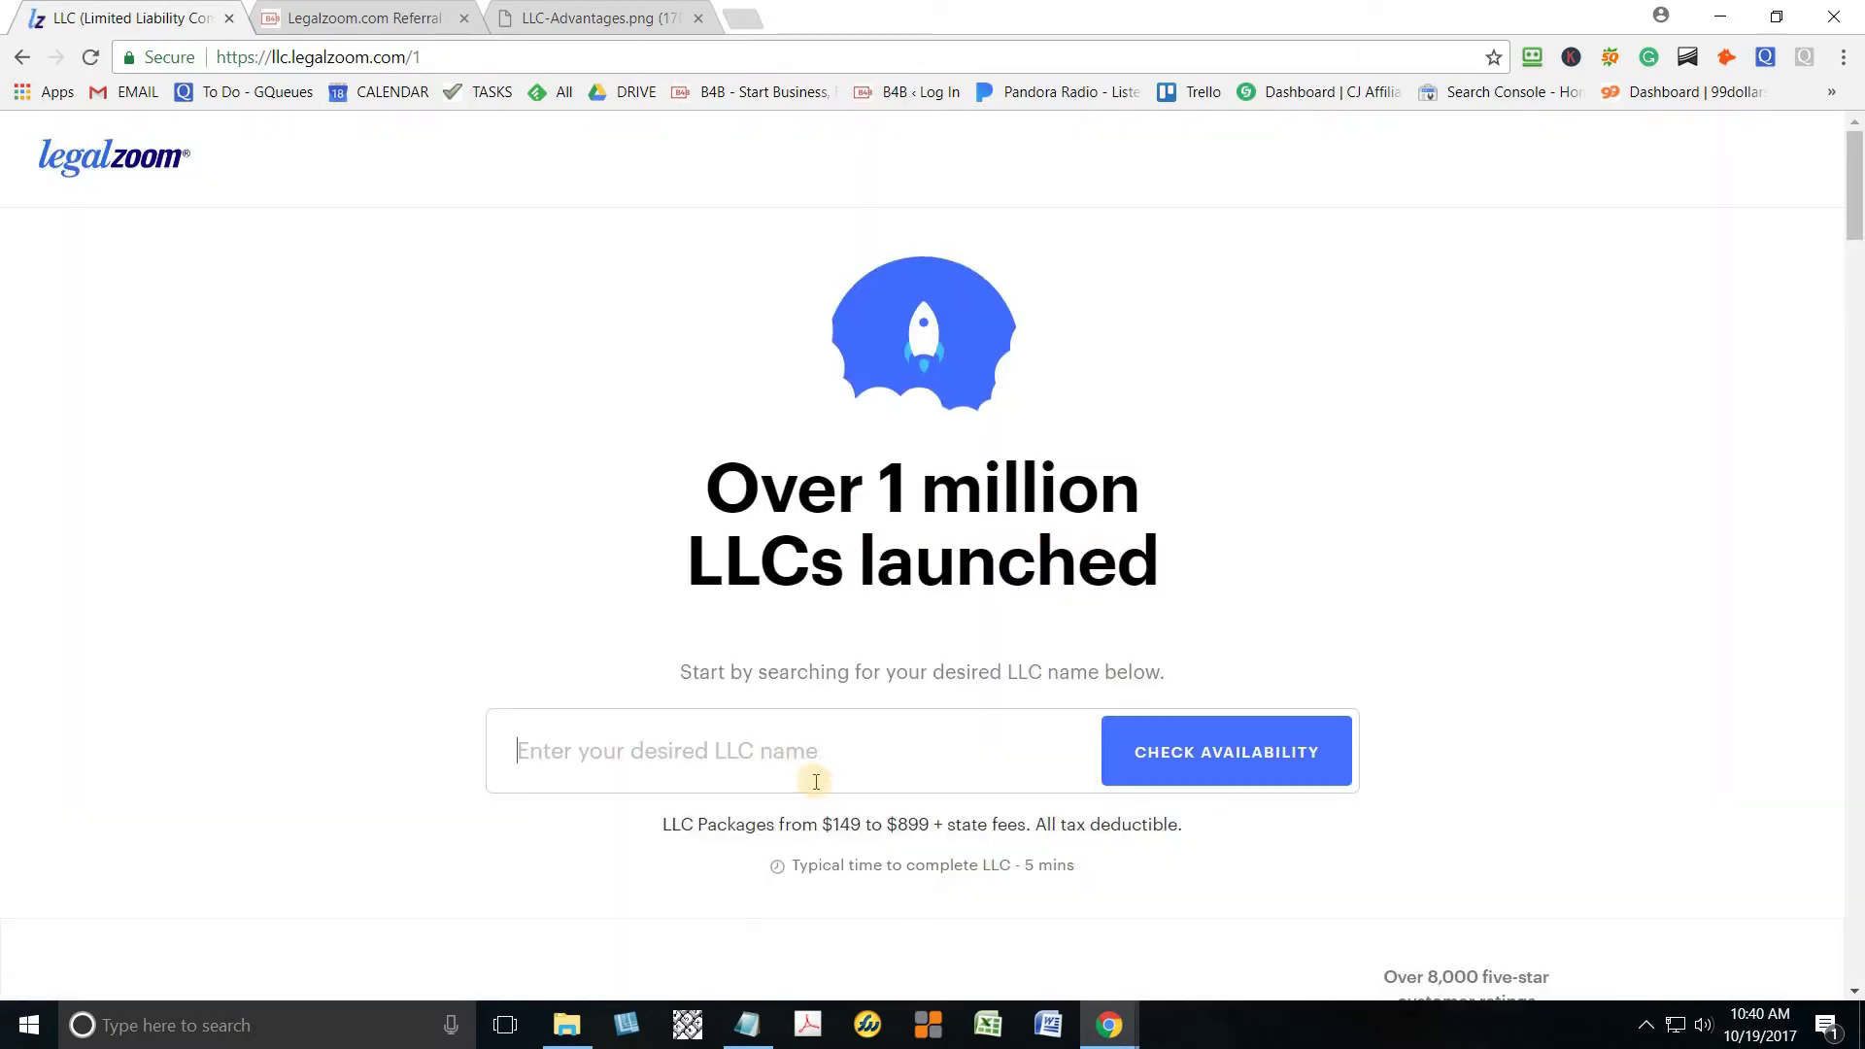
{"action": "left_click", "coordinate": [801, 757]}
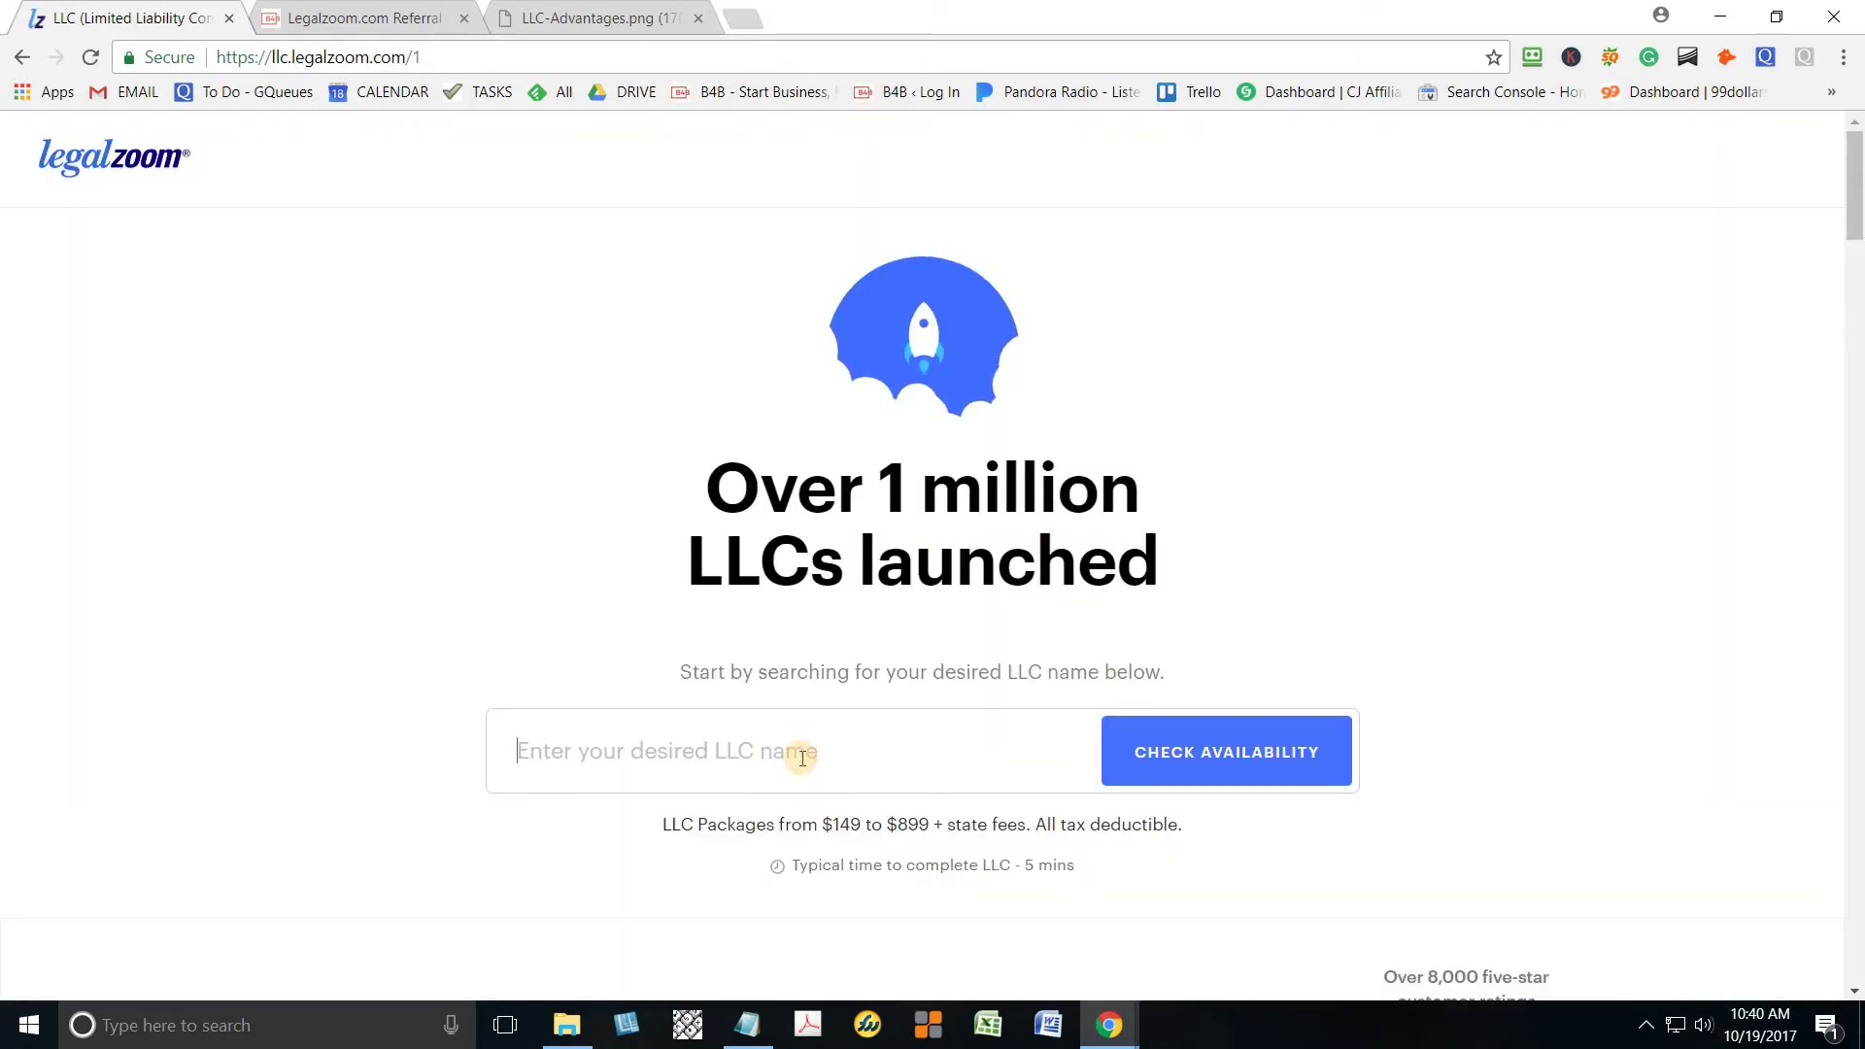
{"action": "type", "text": "best4"}
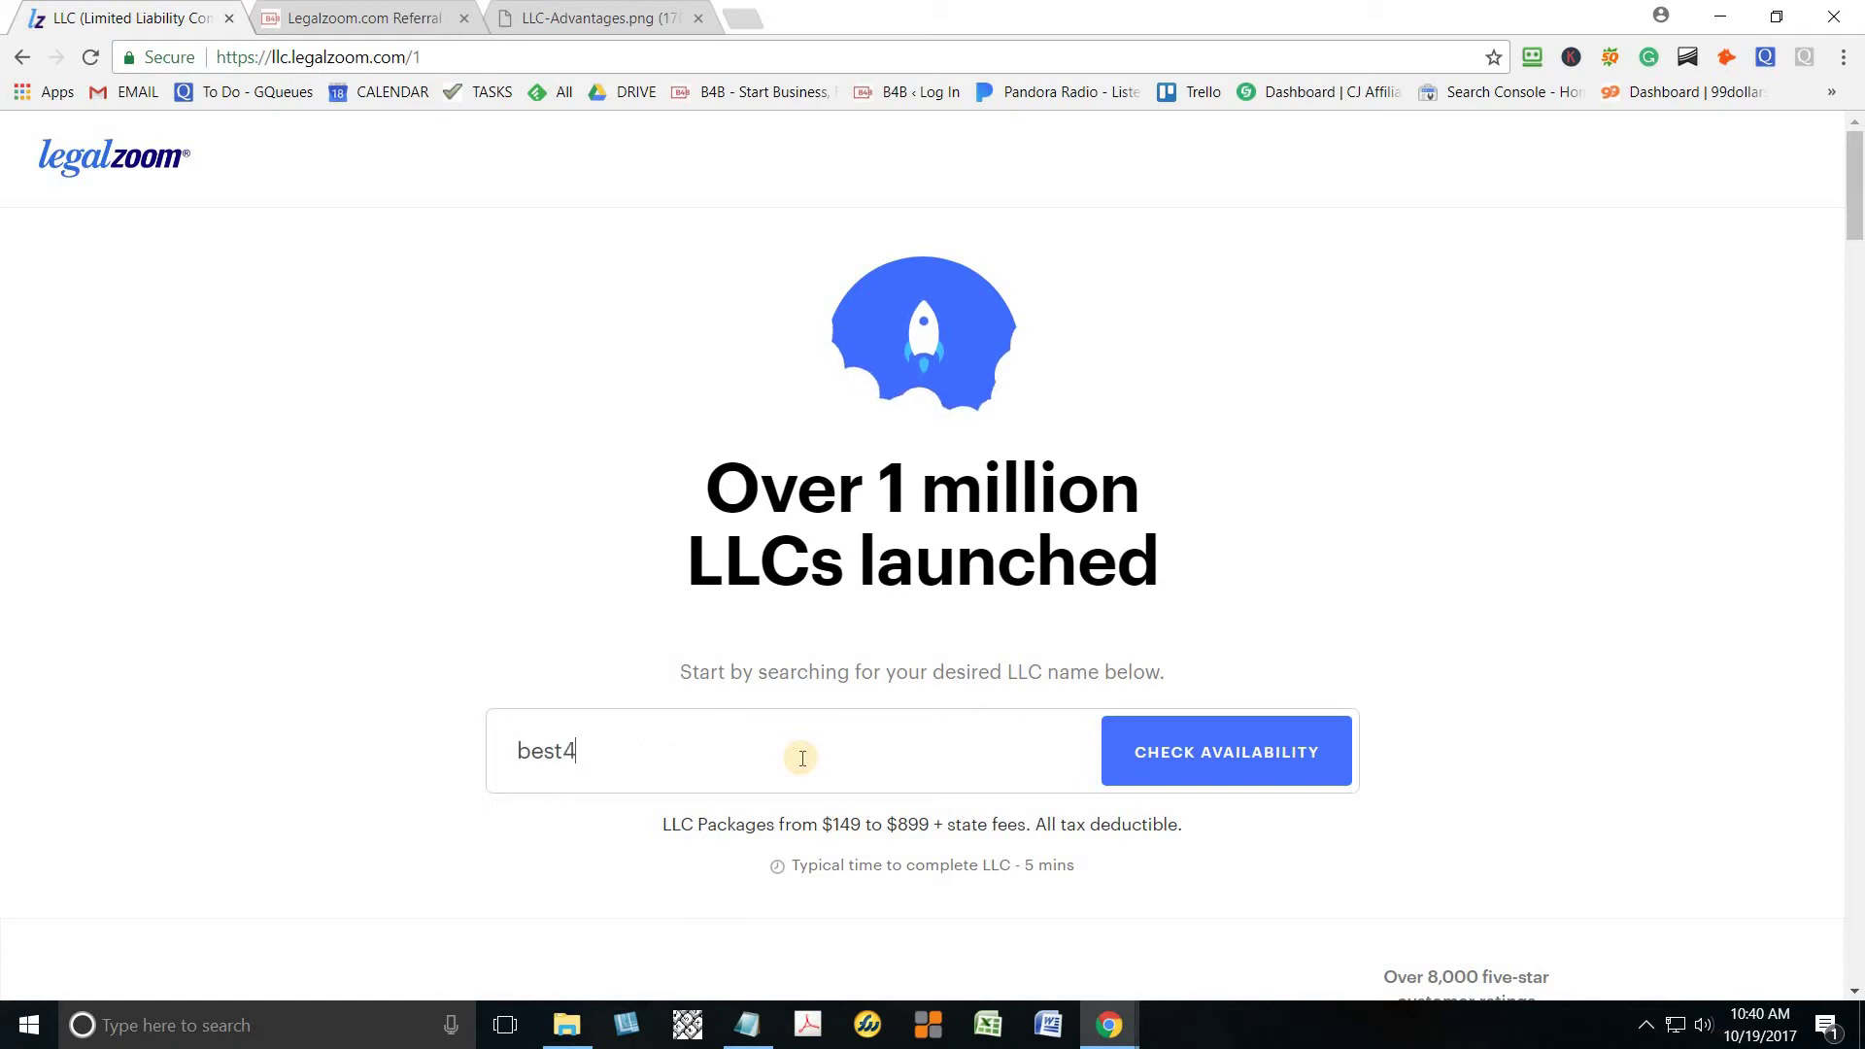
{"action": "type", "text": "business"}
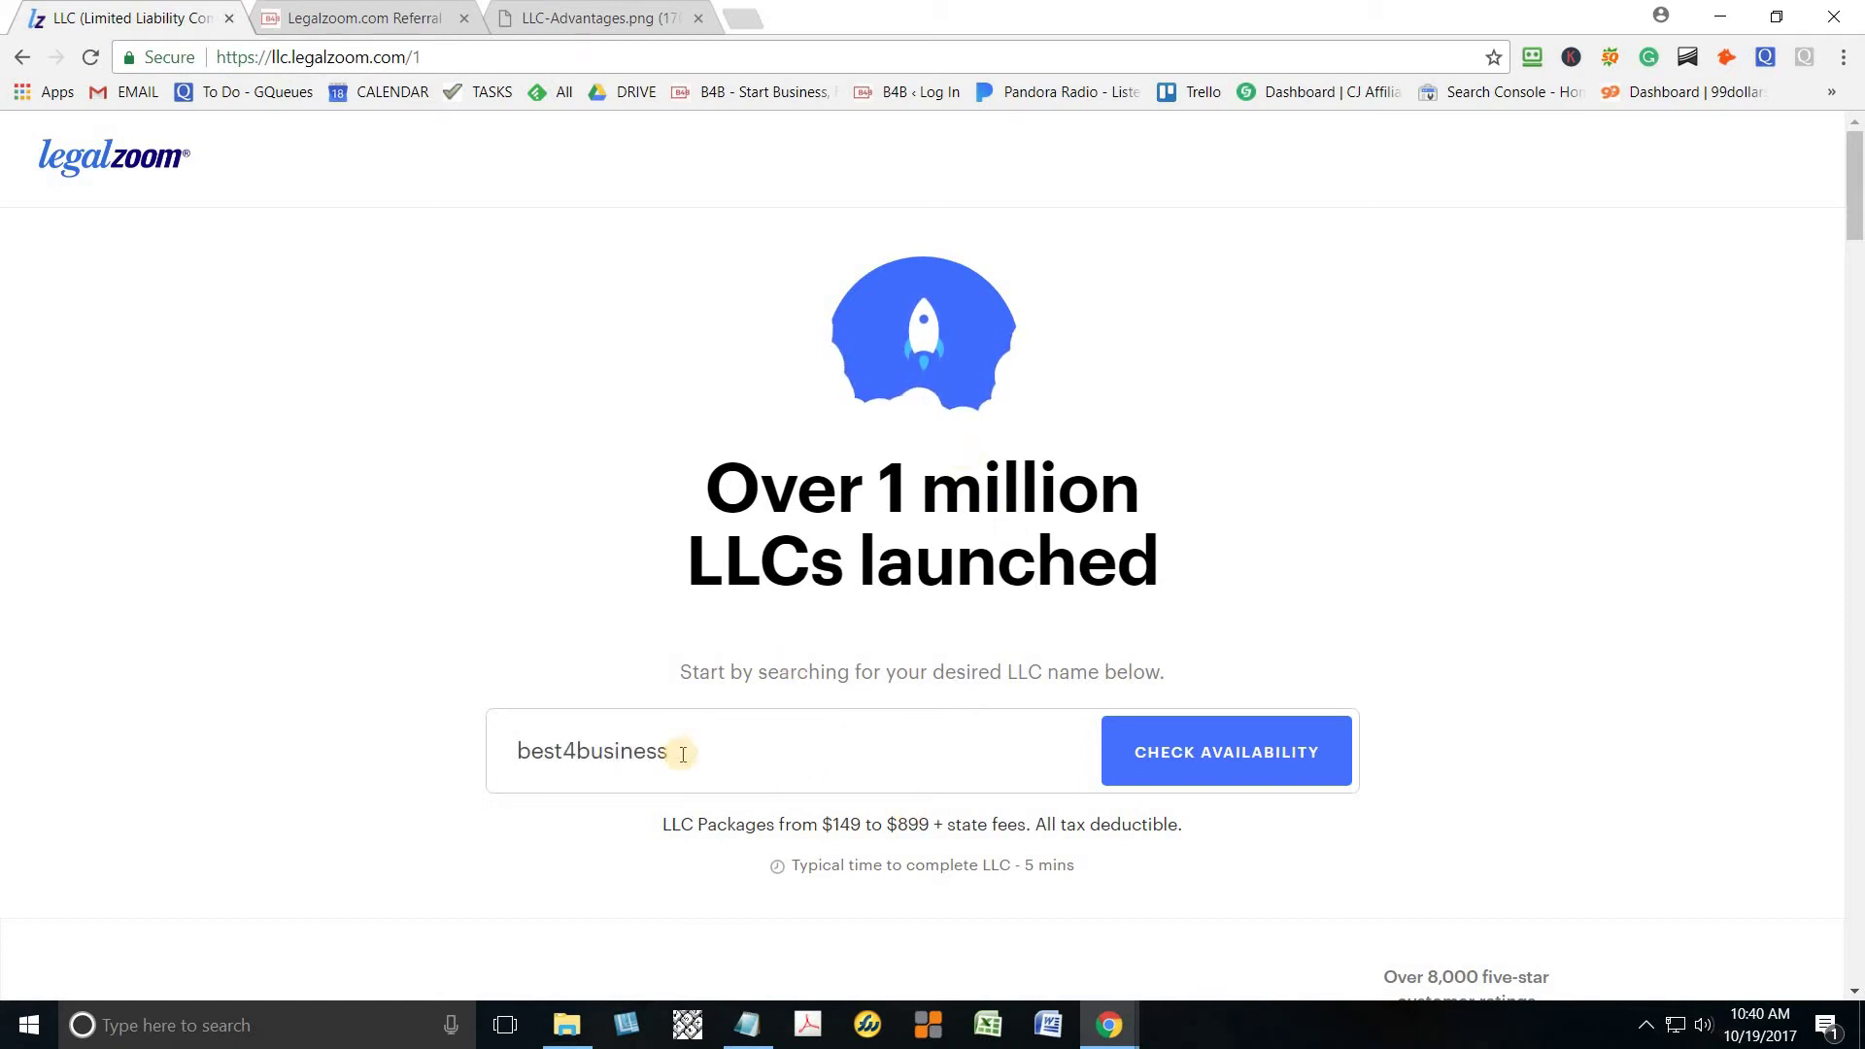
{"action": "left_click", "coordinate": [1175, 761]}
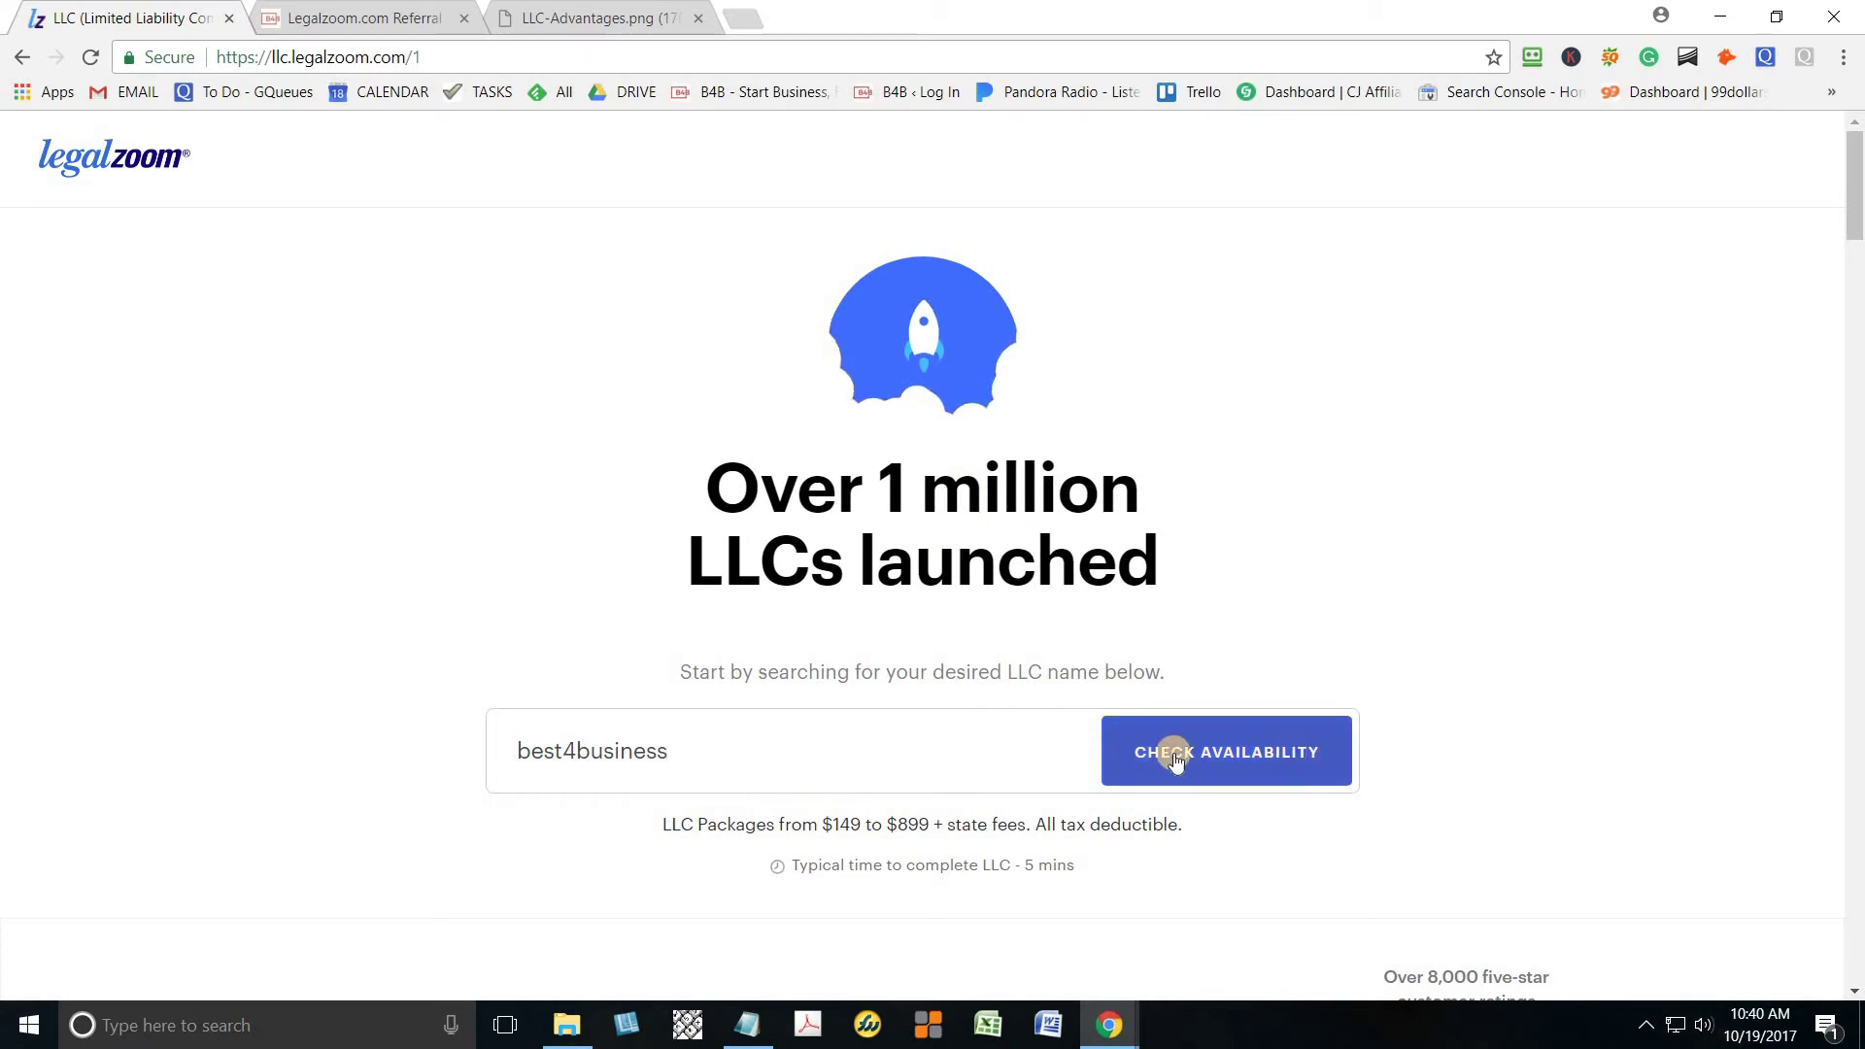
Replace the LLC name with one built from the owner's name plus 'business'
{"action": "left_click", "coordinate": [687, 756]}
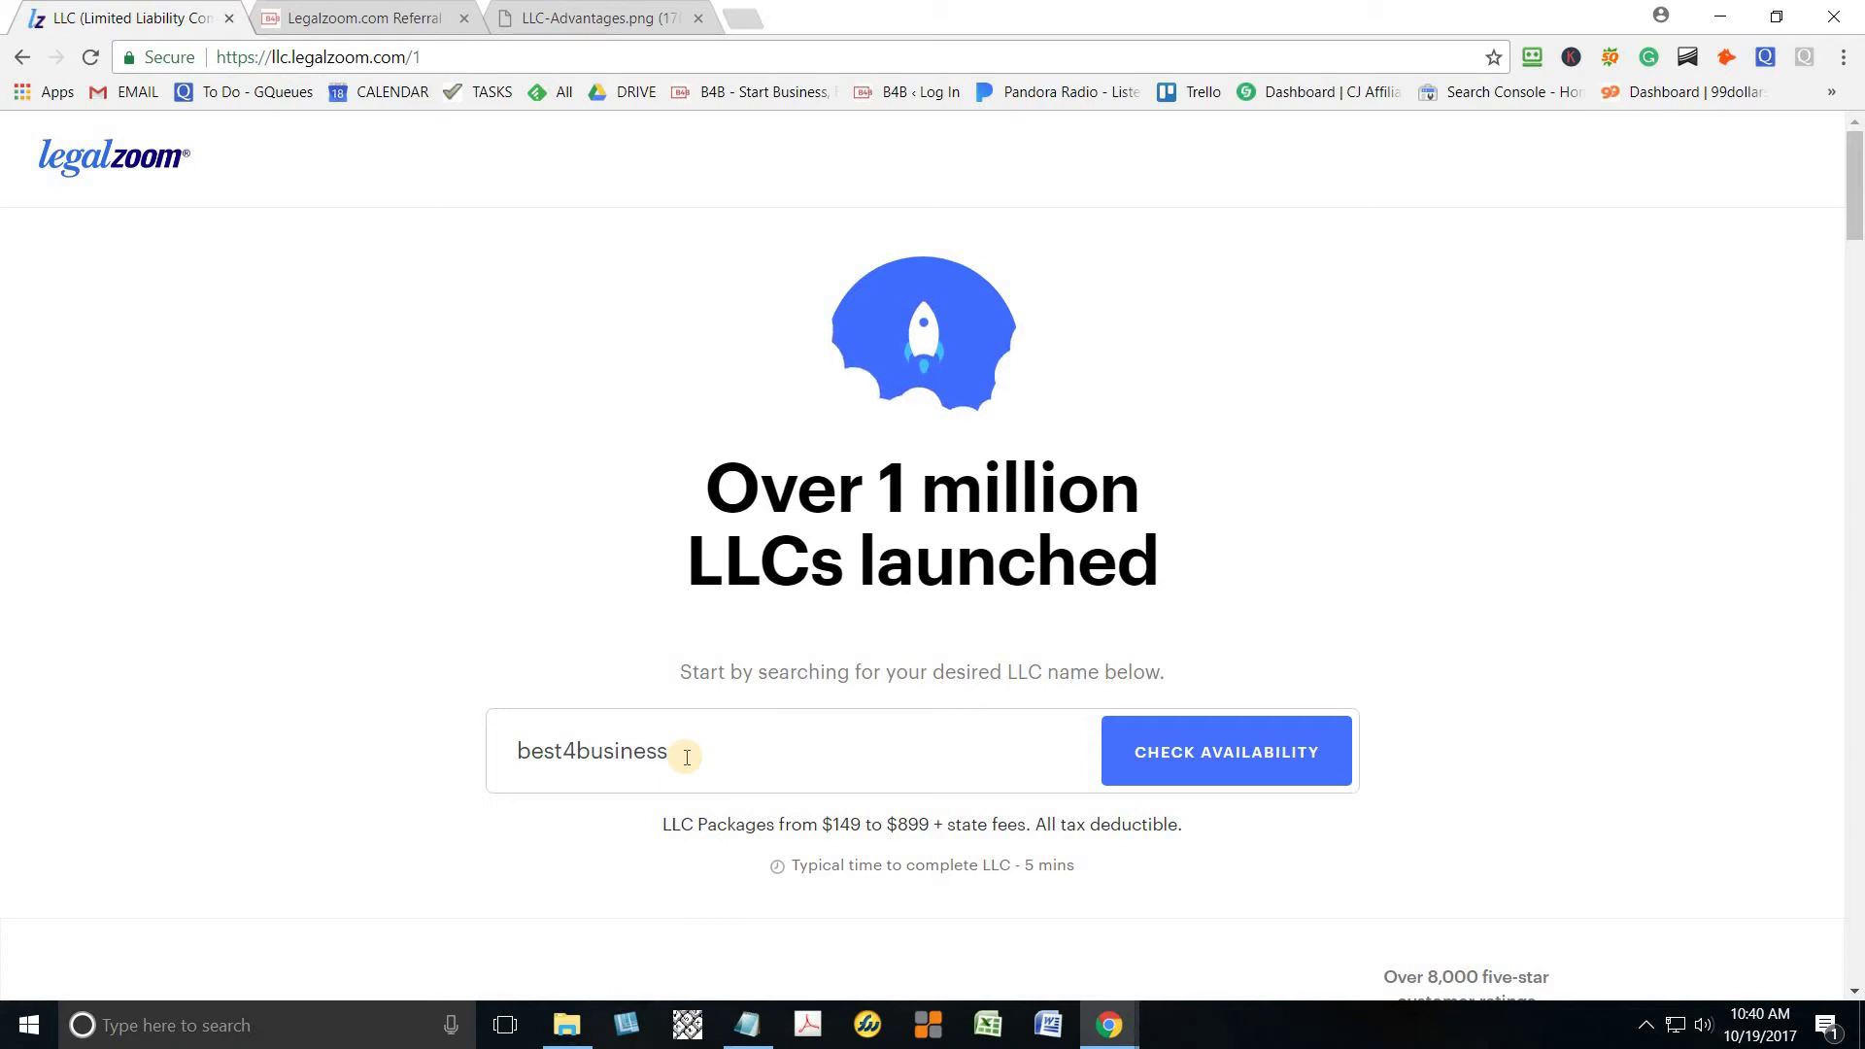
{"action": "double_click", "coordinate": [490, 764]}
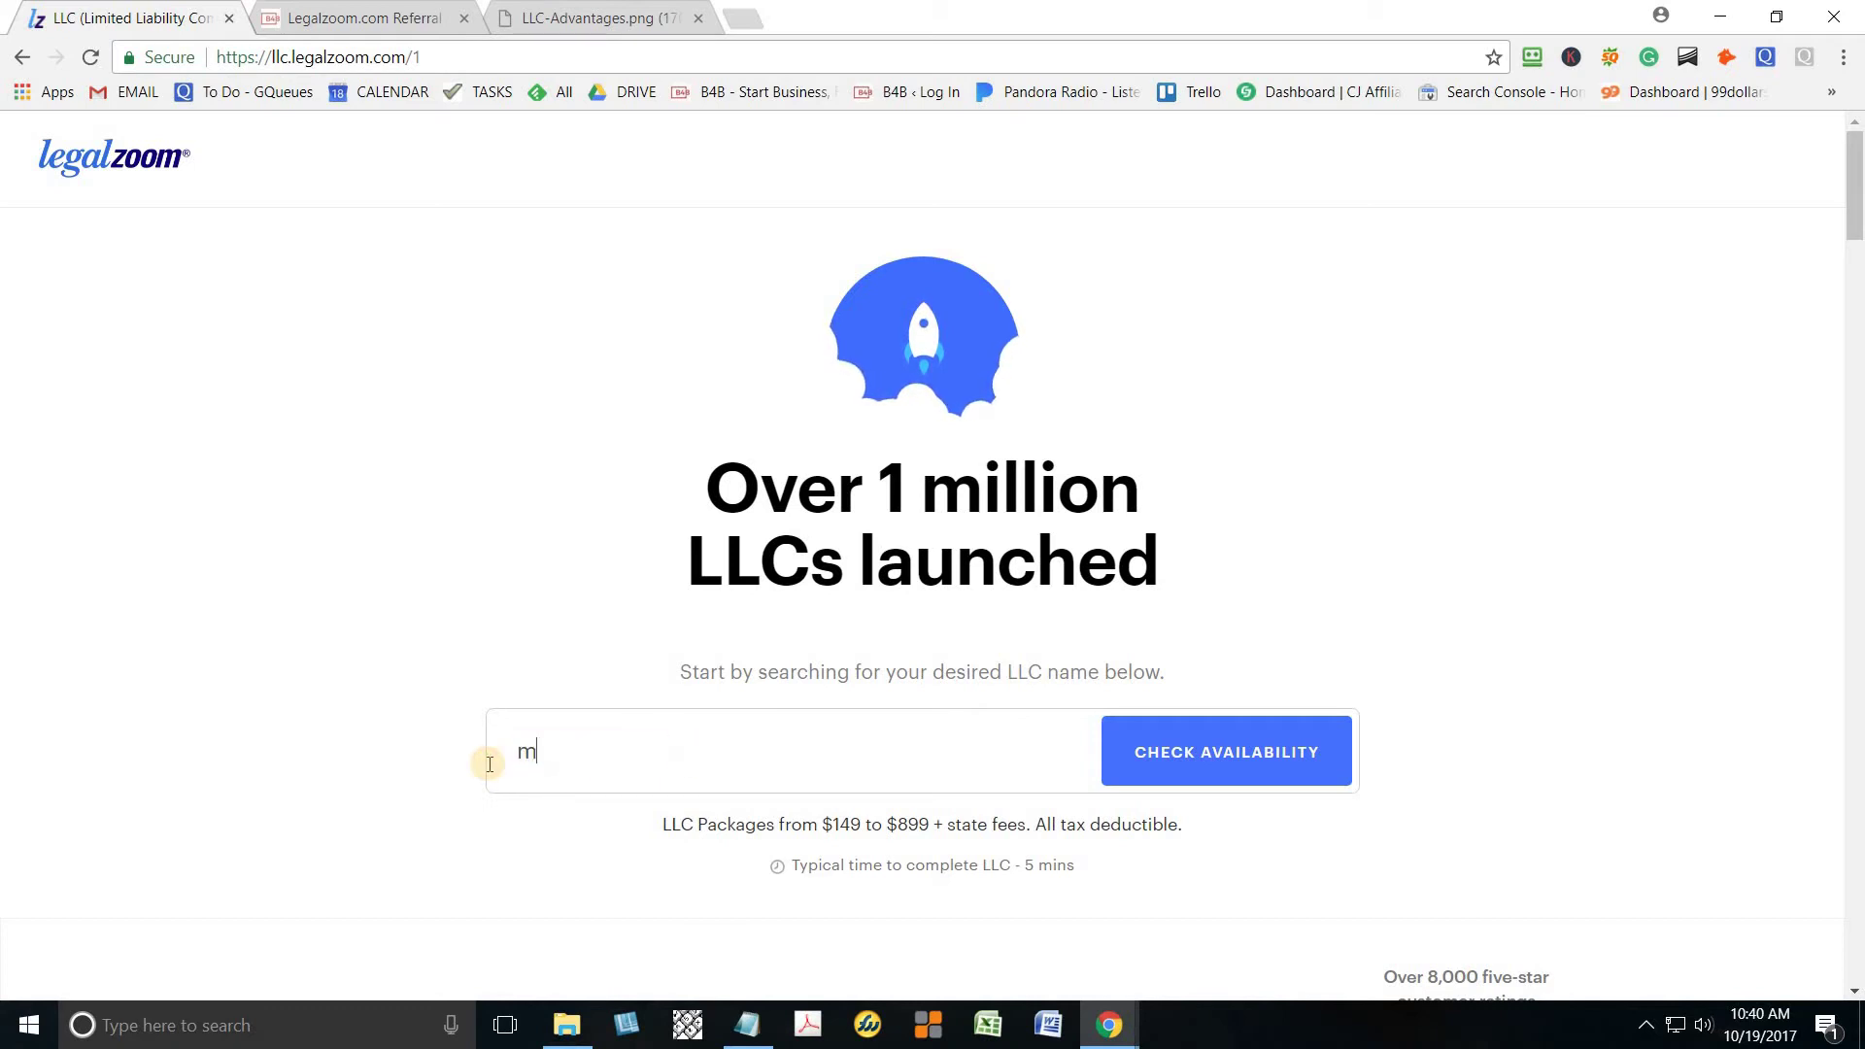
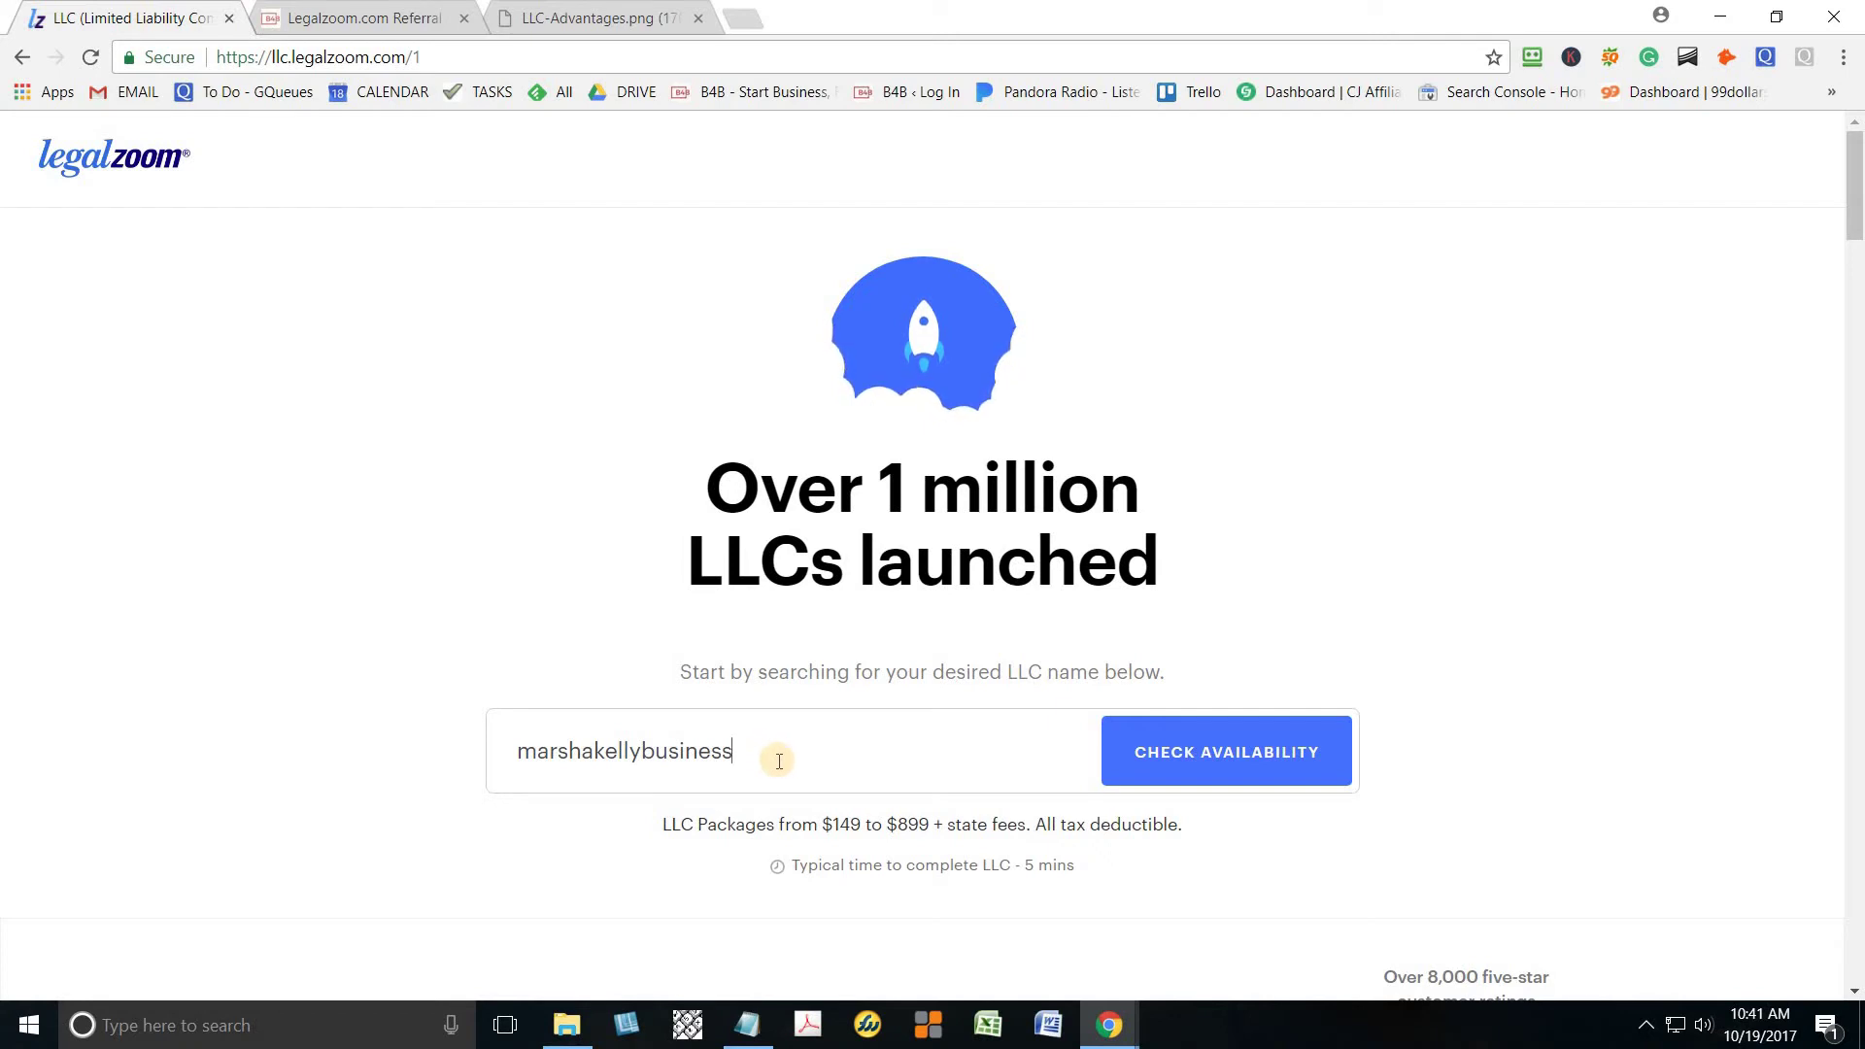
Check the new name's availability with New York as the state, then continue to the business questions
{"action": "left_click", "coordinate": [1240, 785]}
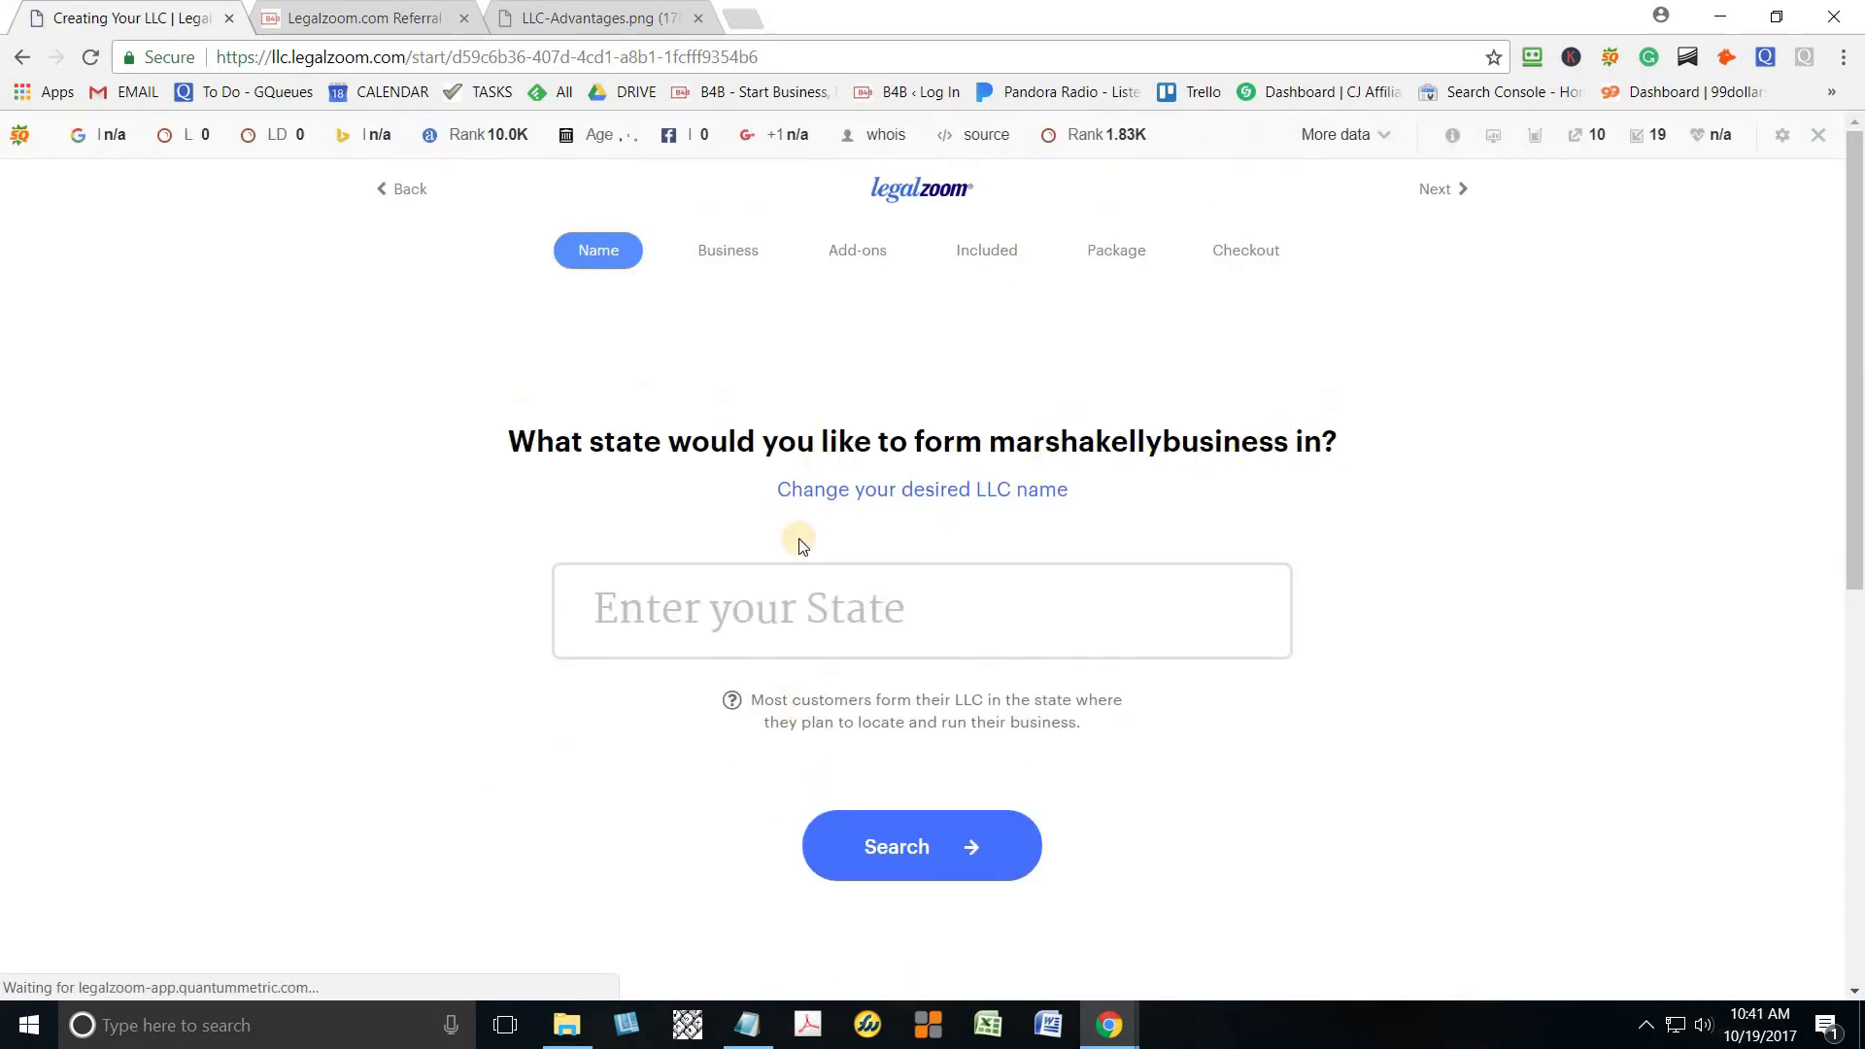
{"action": "left_click", "coordinate": [789, 624]}
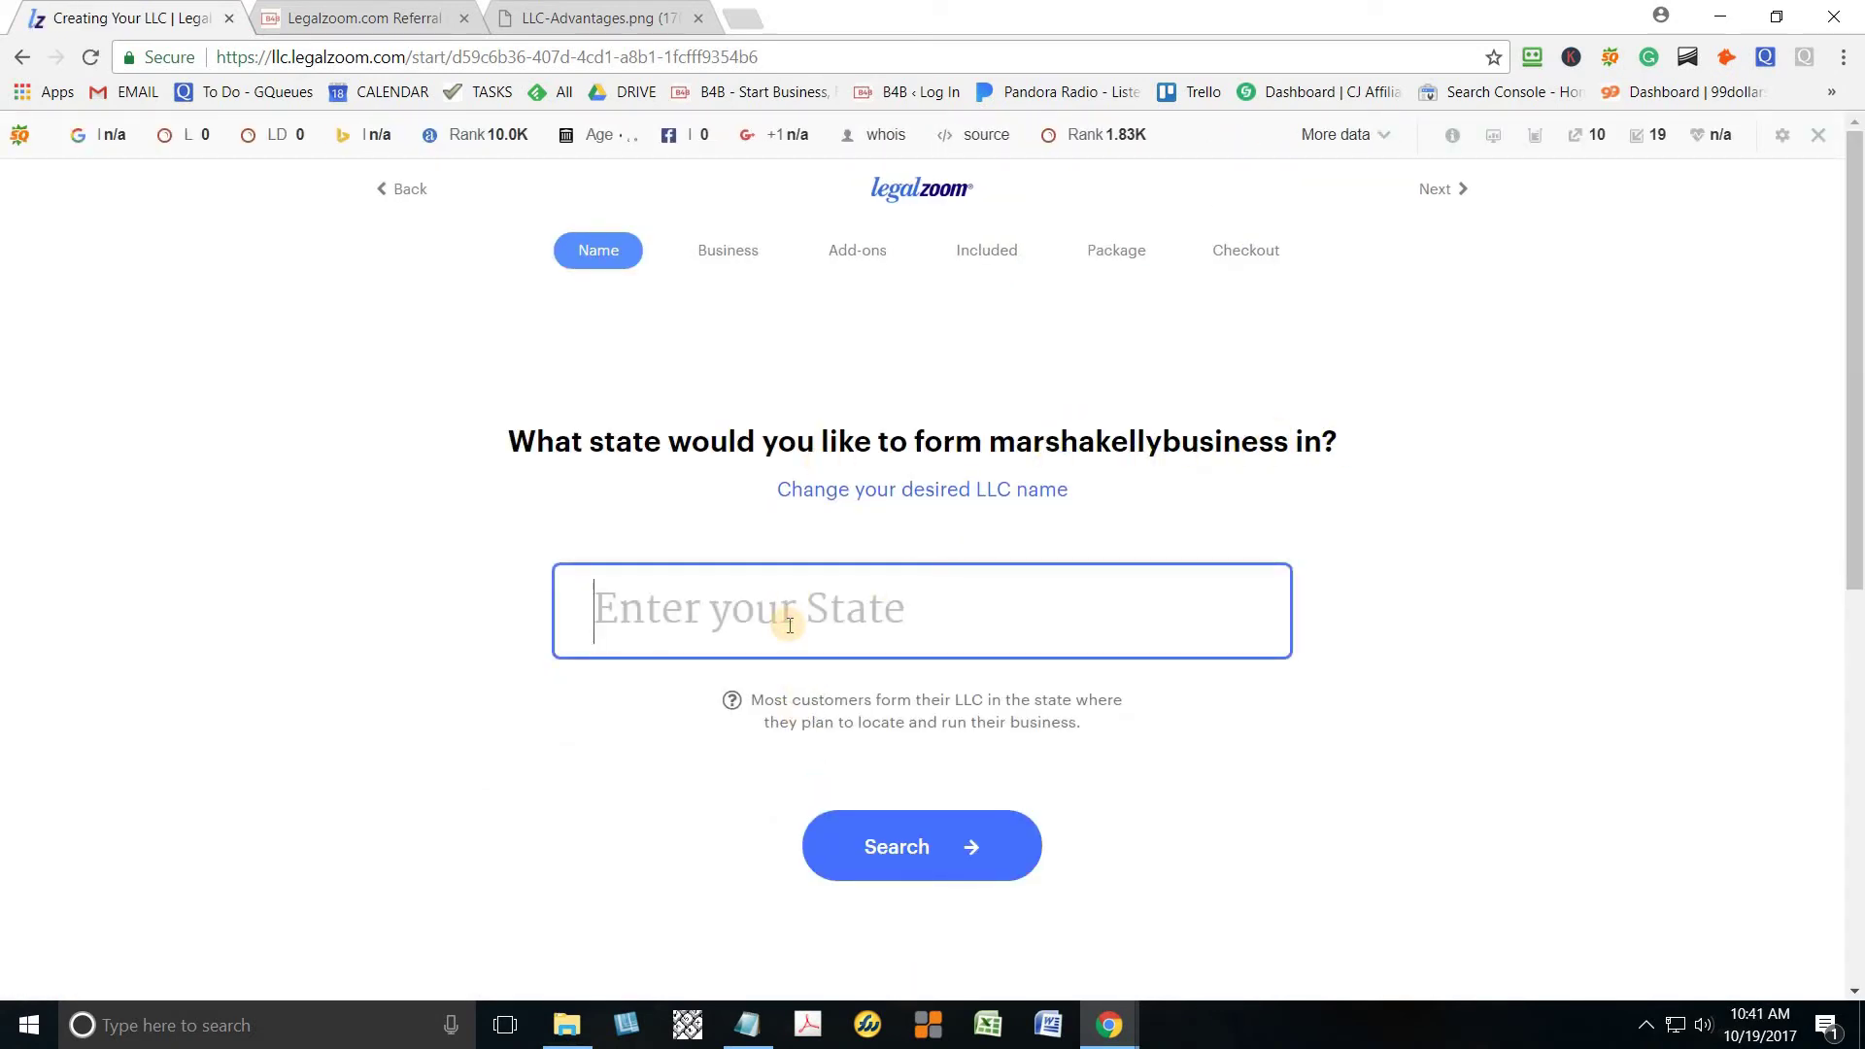
{"action": "type", "text": "New York"}
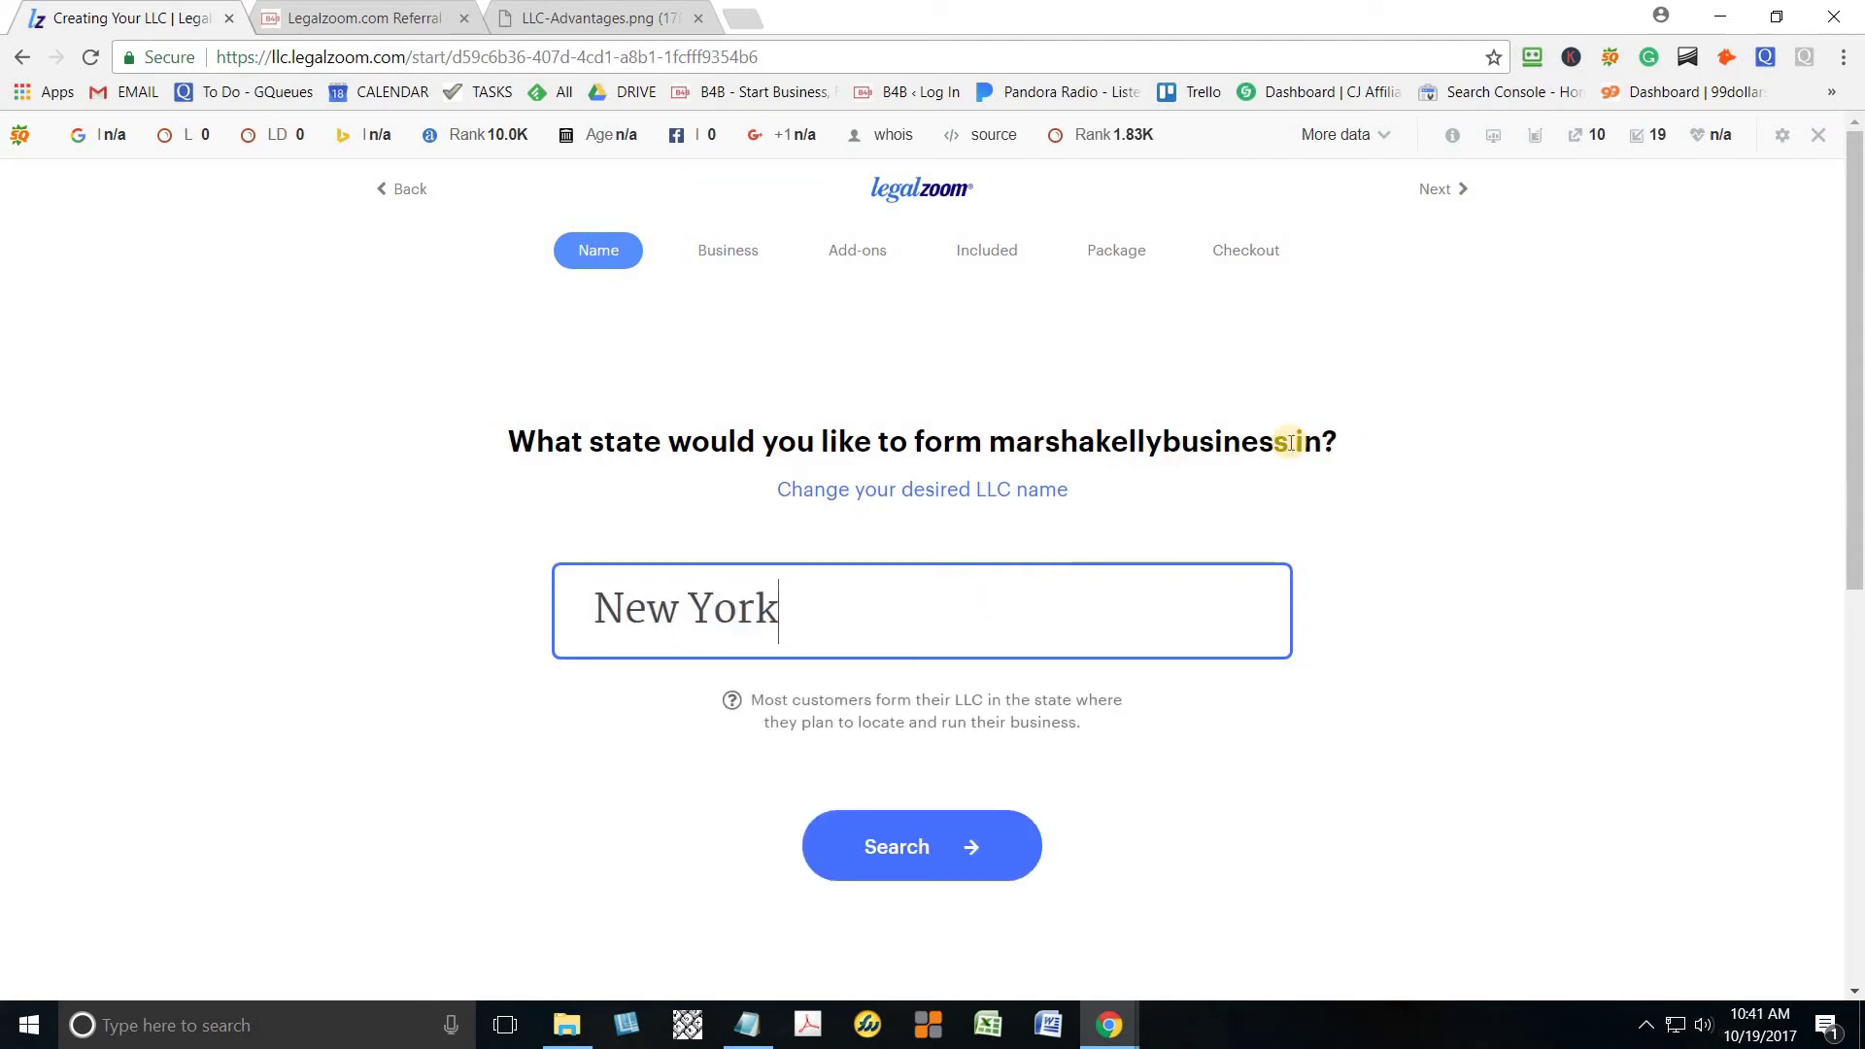
{"action": "left_click", "coordinate": [981, 844]}
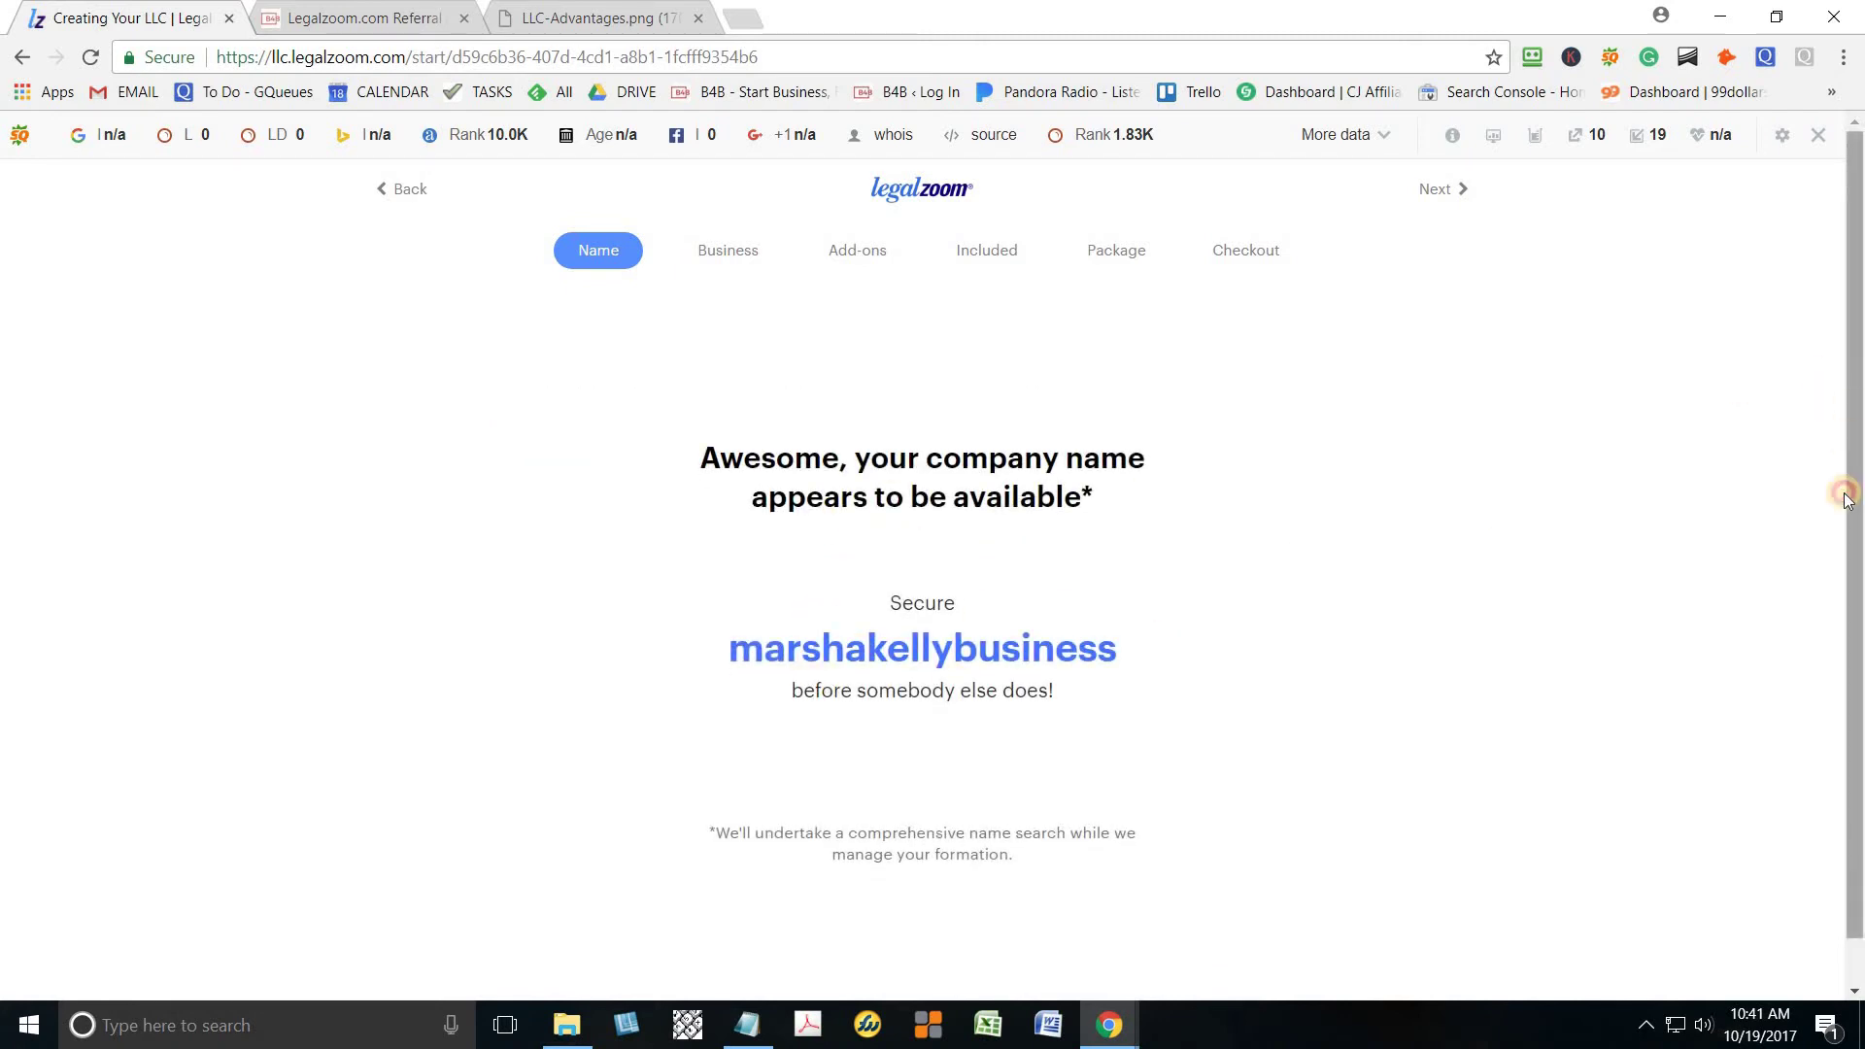
{"action": "left_click_drag", "start_coordinate": [1850, 500], "coordinate": [1848, 553]}
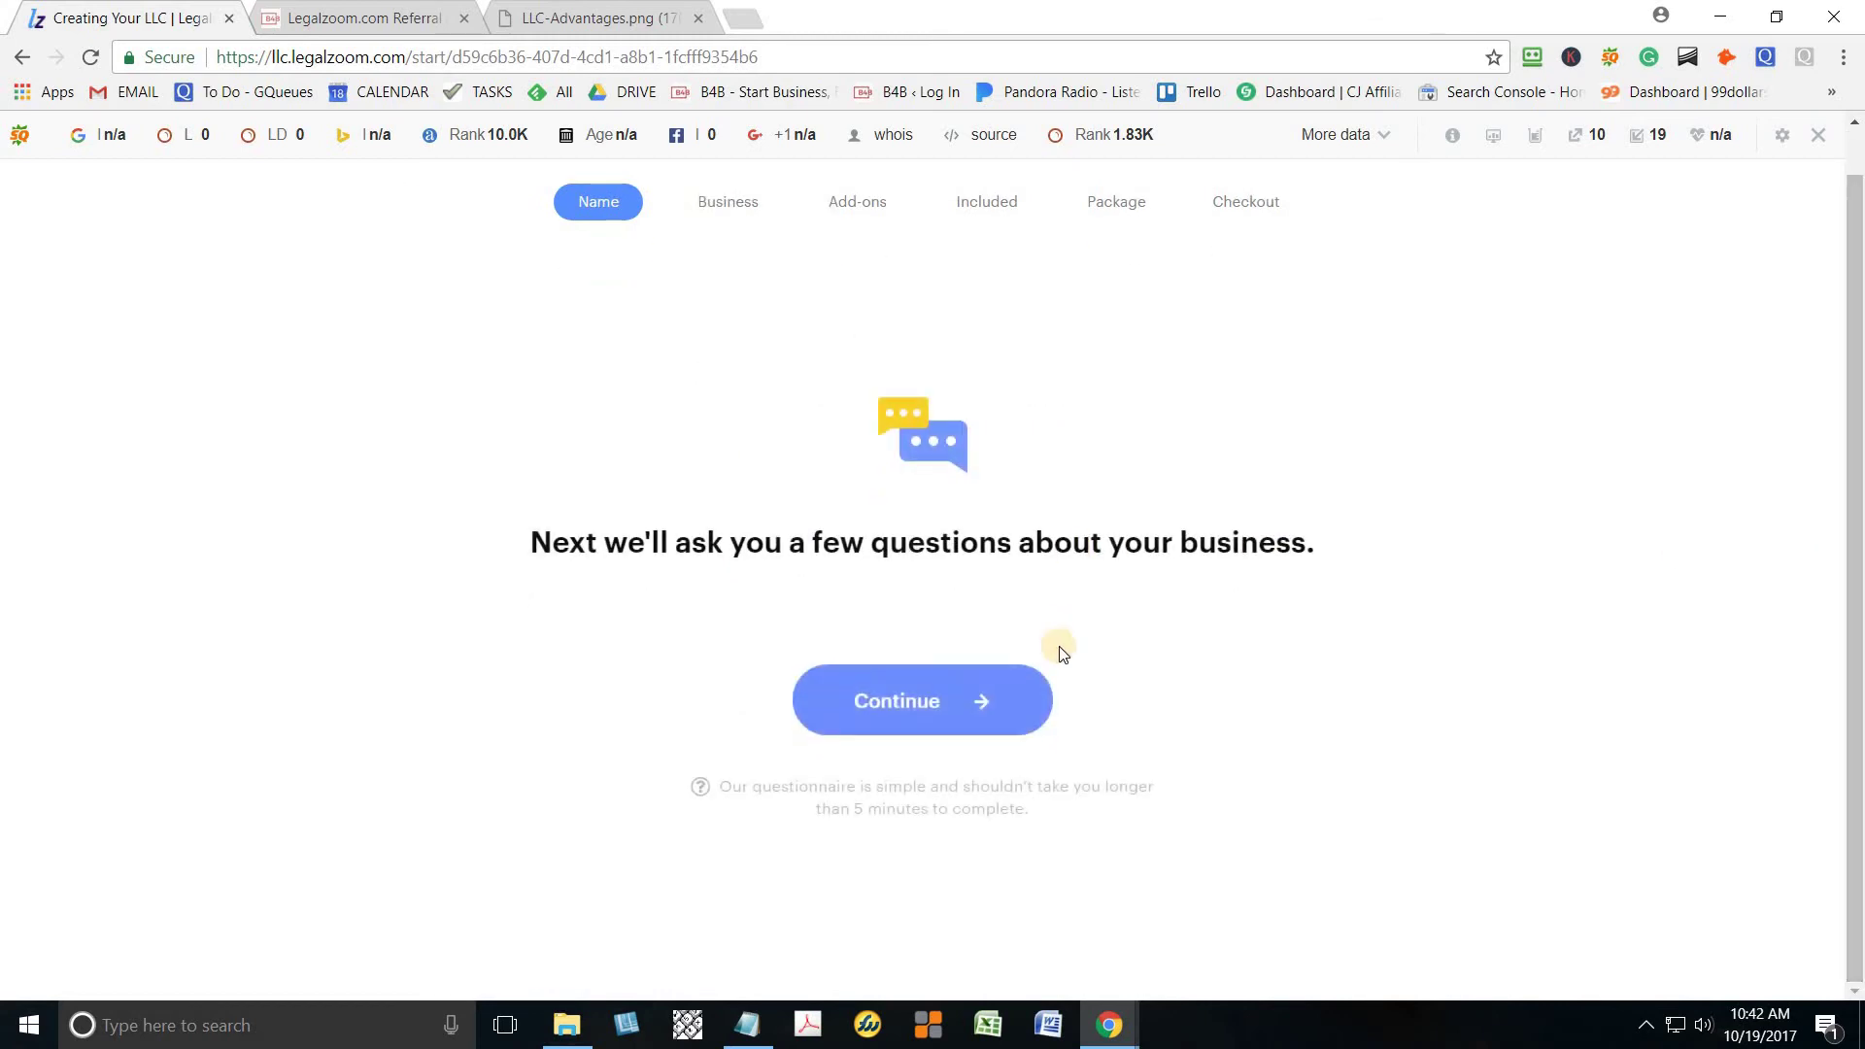
{"action": "left_click", "coordinate": [929, 712]}
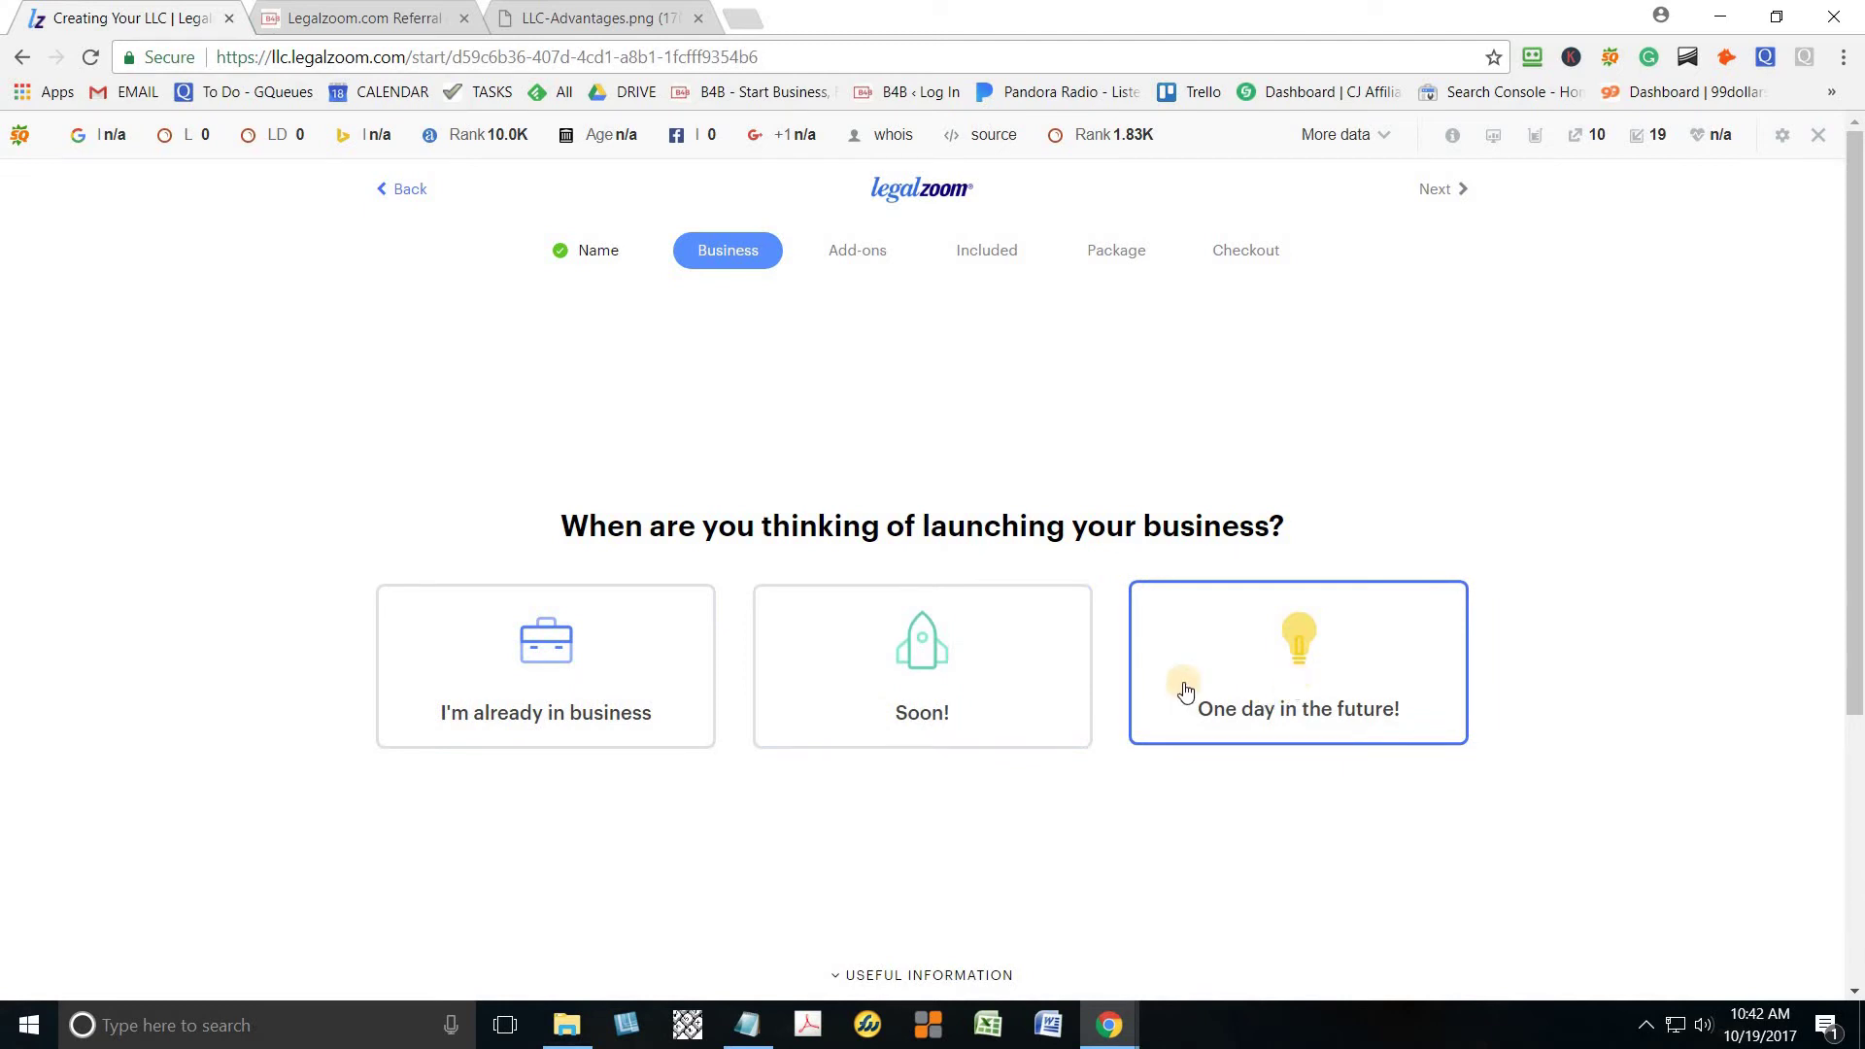
Answer 'Soon!' for the launch timing and continue past the encouragement page
{"action": "left_click", "coordinate": [971, 692]}
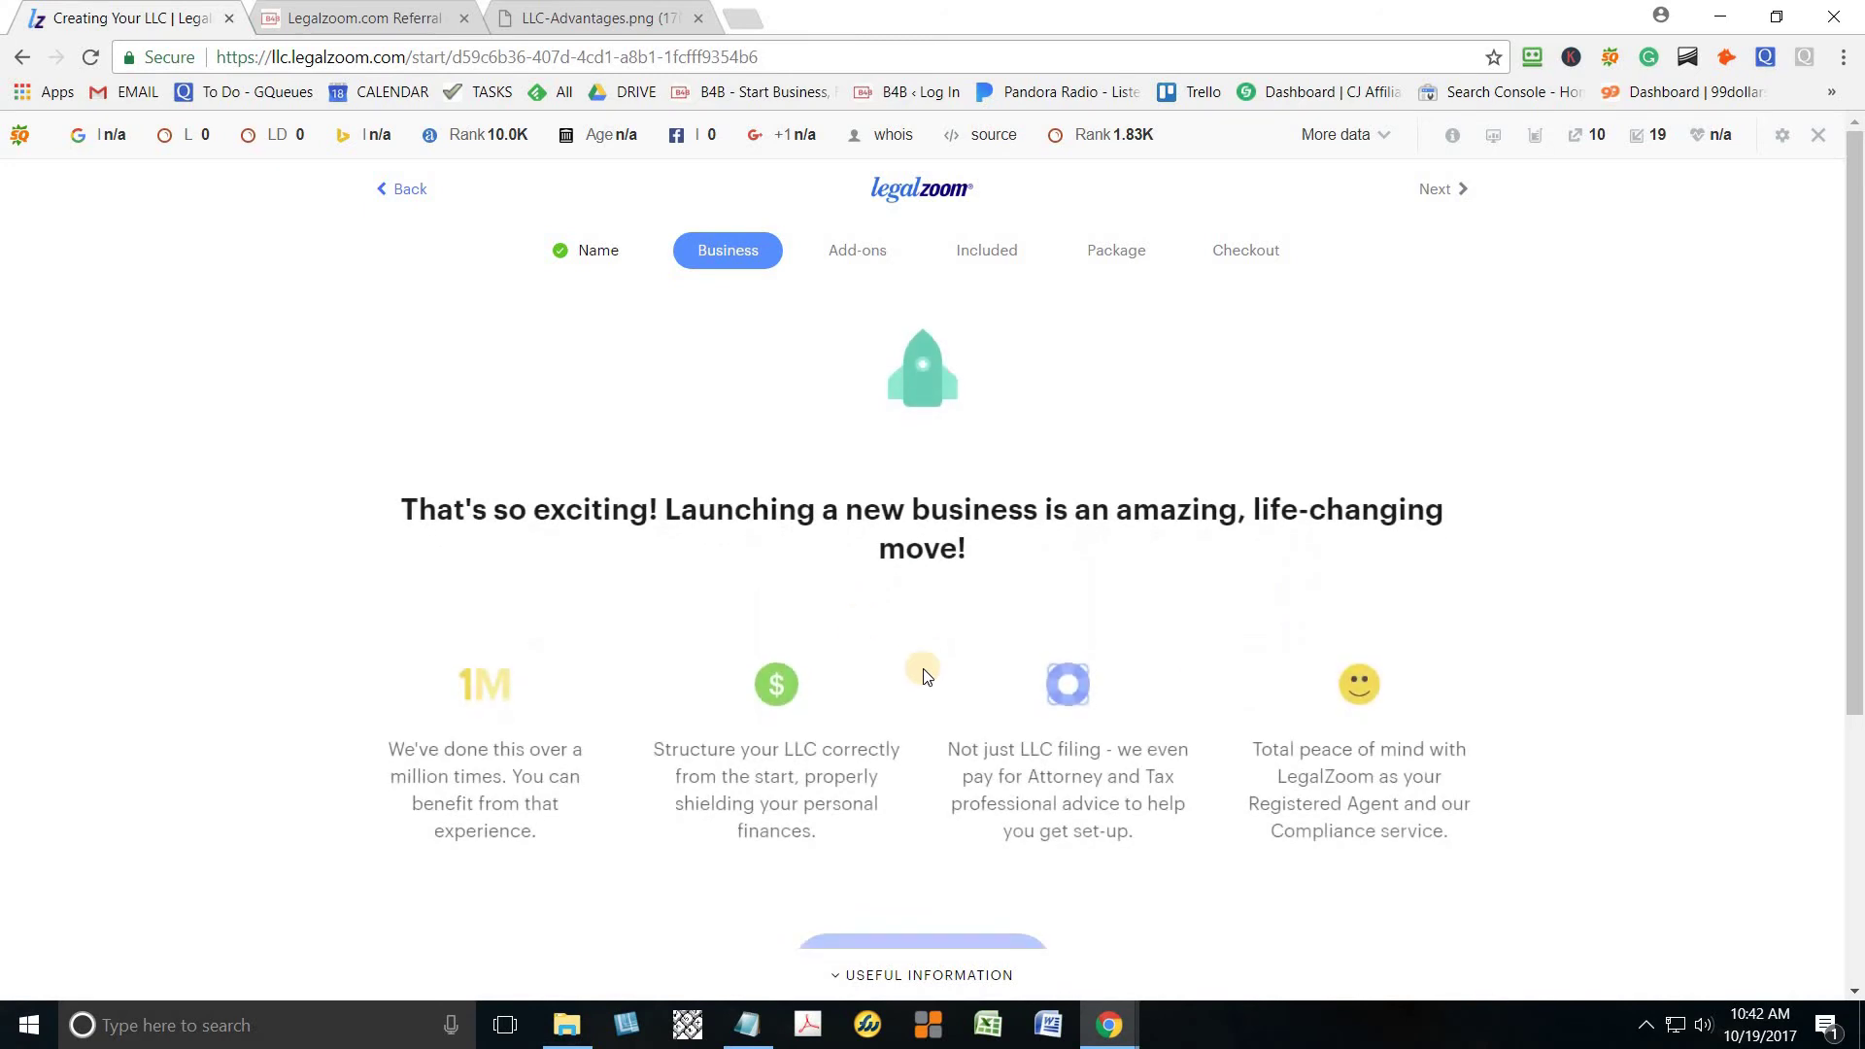
{"action": "left_click_drag", "start_coordinate": [1855, 453], "coordinate": [1857, 728]}
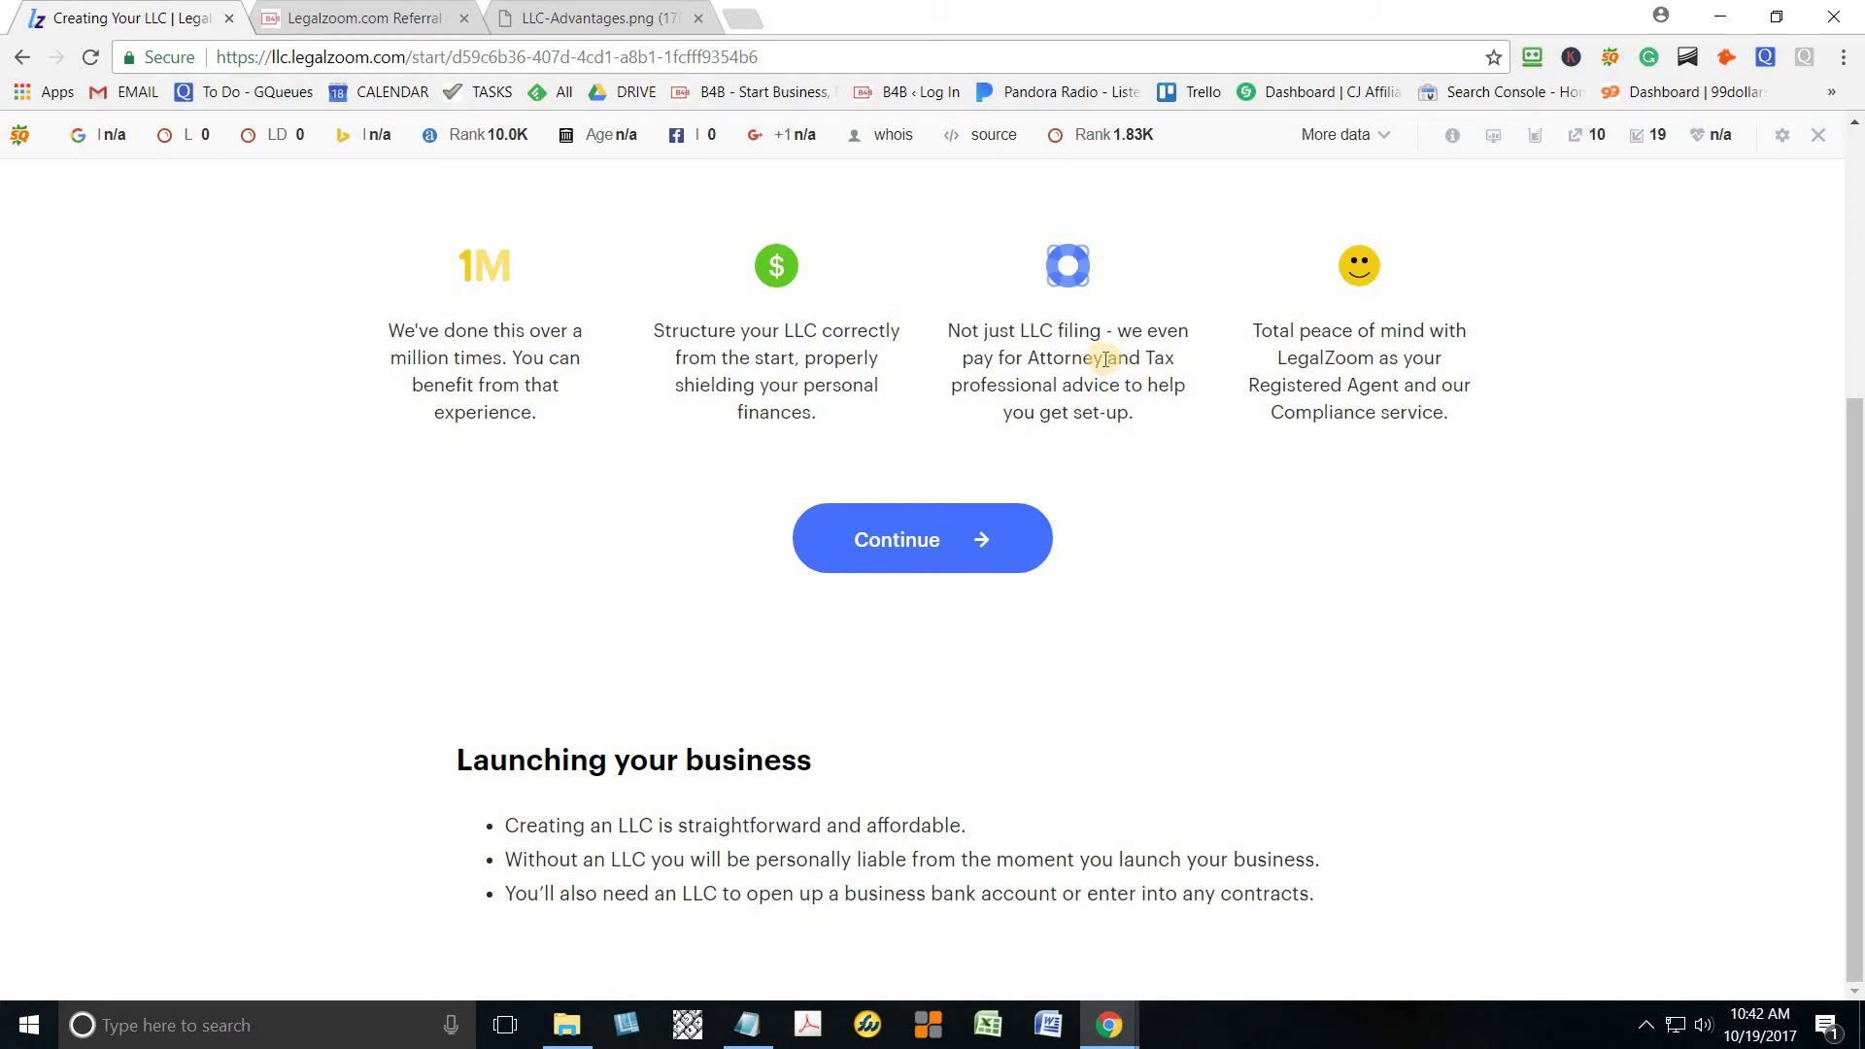
{"action": "left_click", "coordinate": [964, 547]}
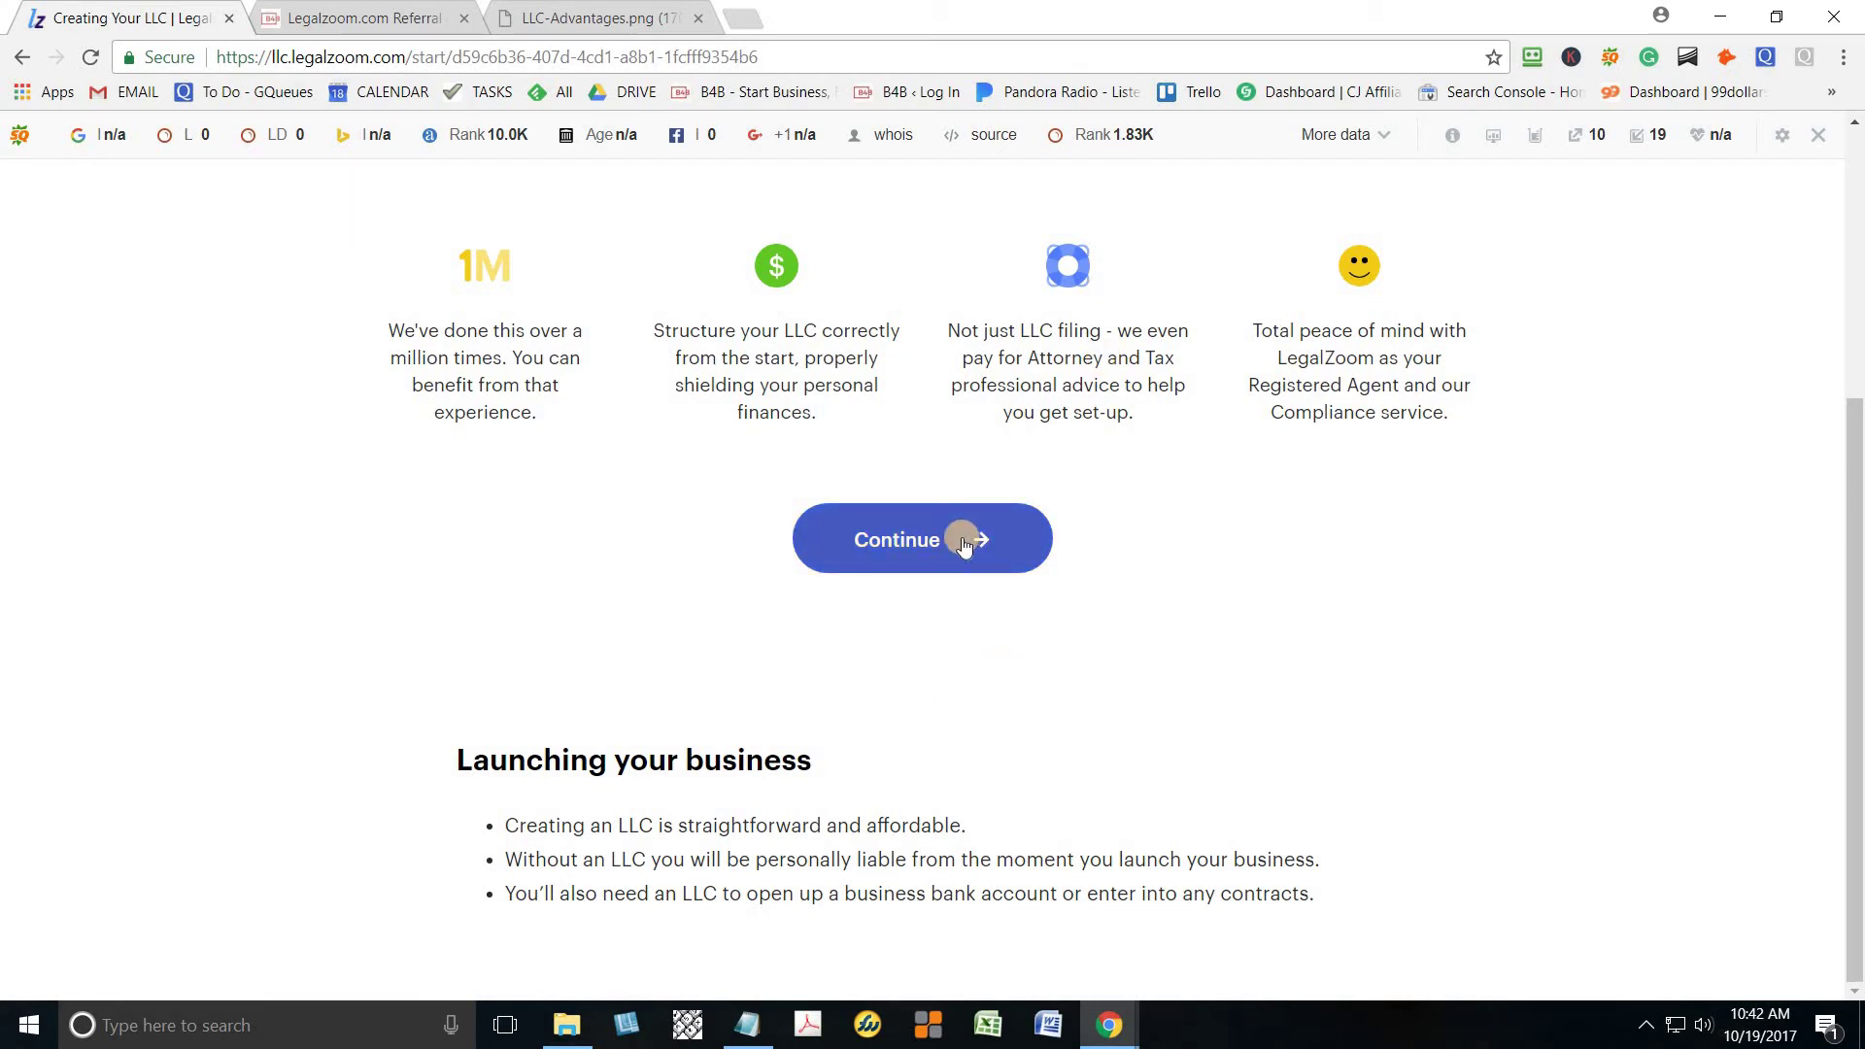
{"action": "left_click", "coordinate": [910, 551]}
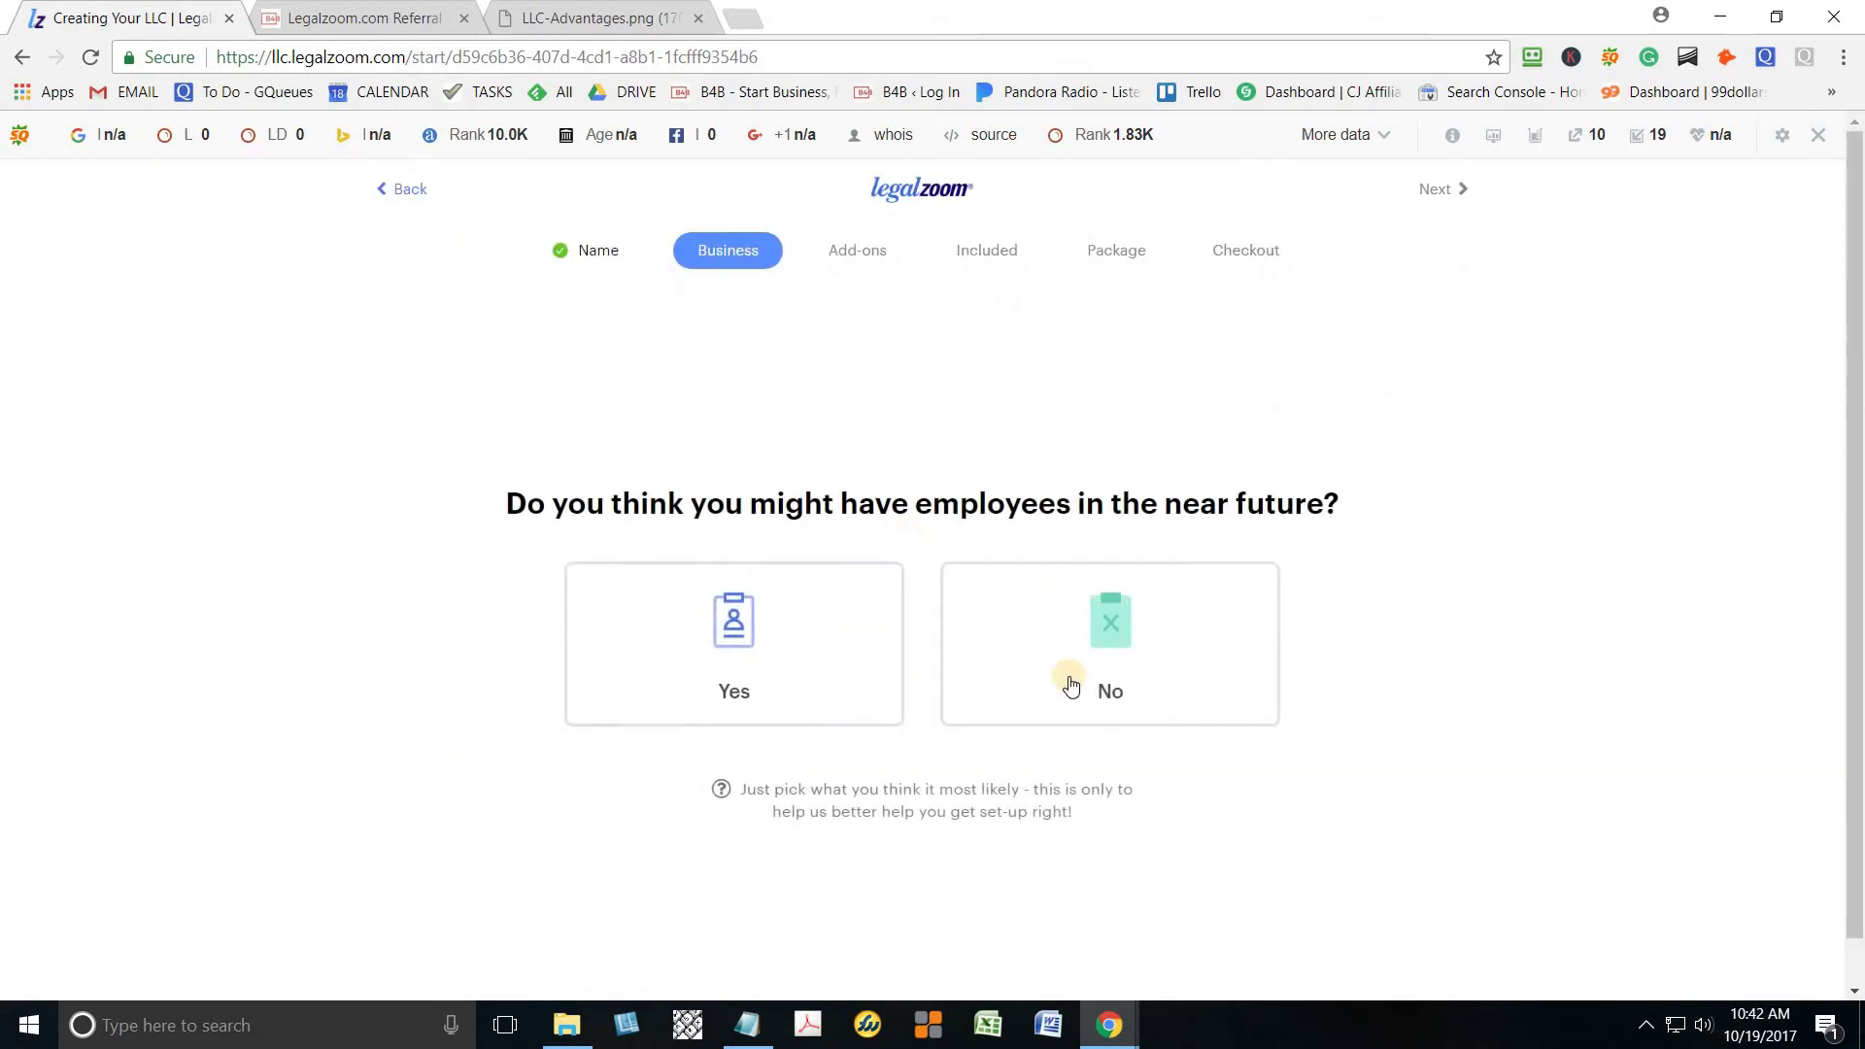
Answer Yes to employees, enter 'Consulting' as the business activity, and choose one owner
{"action": "left_click", "coordinate": [782, 661]}
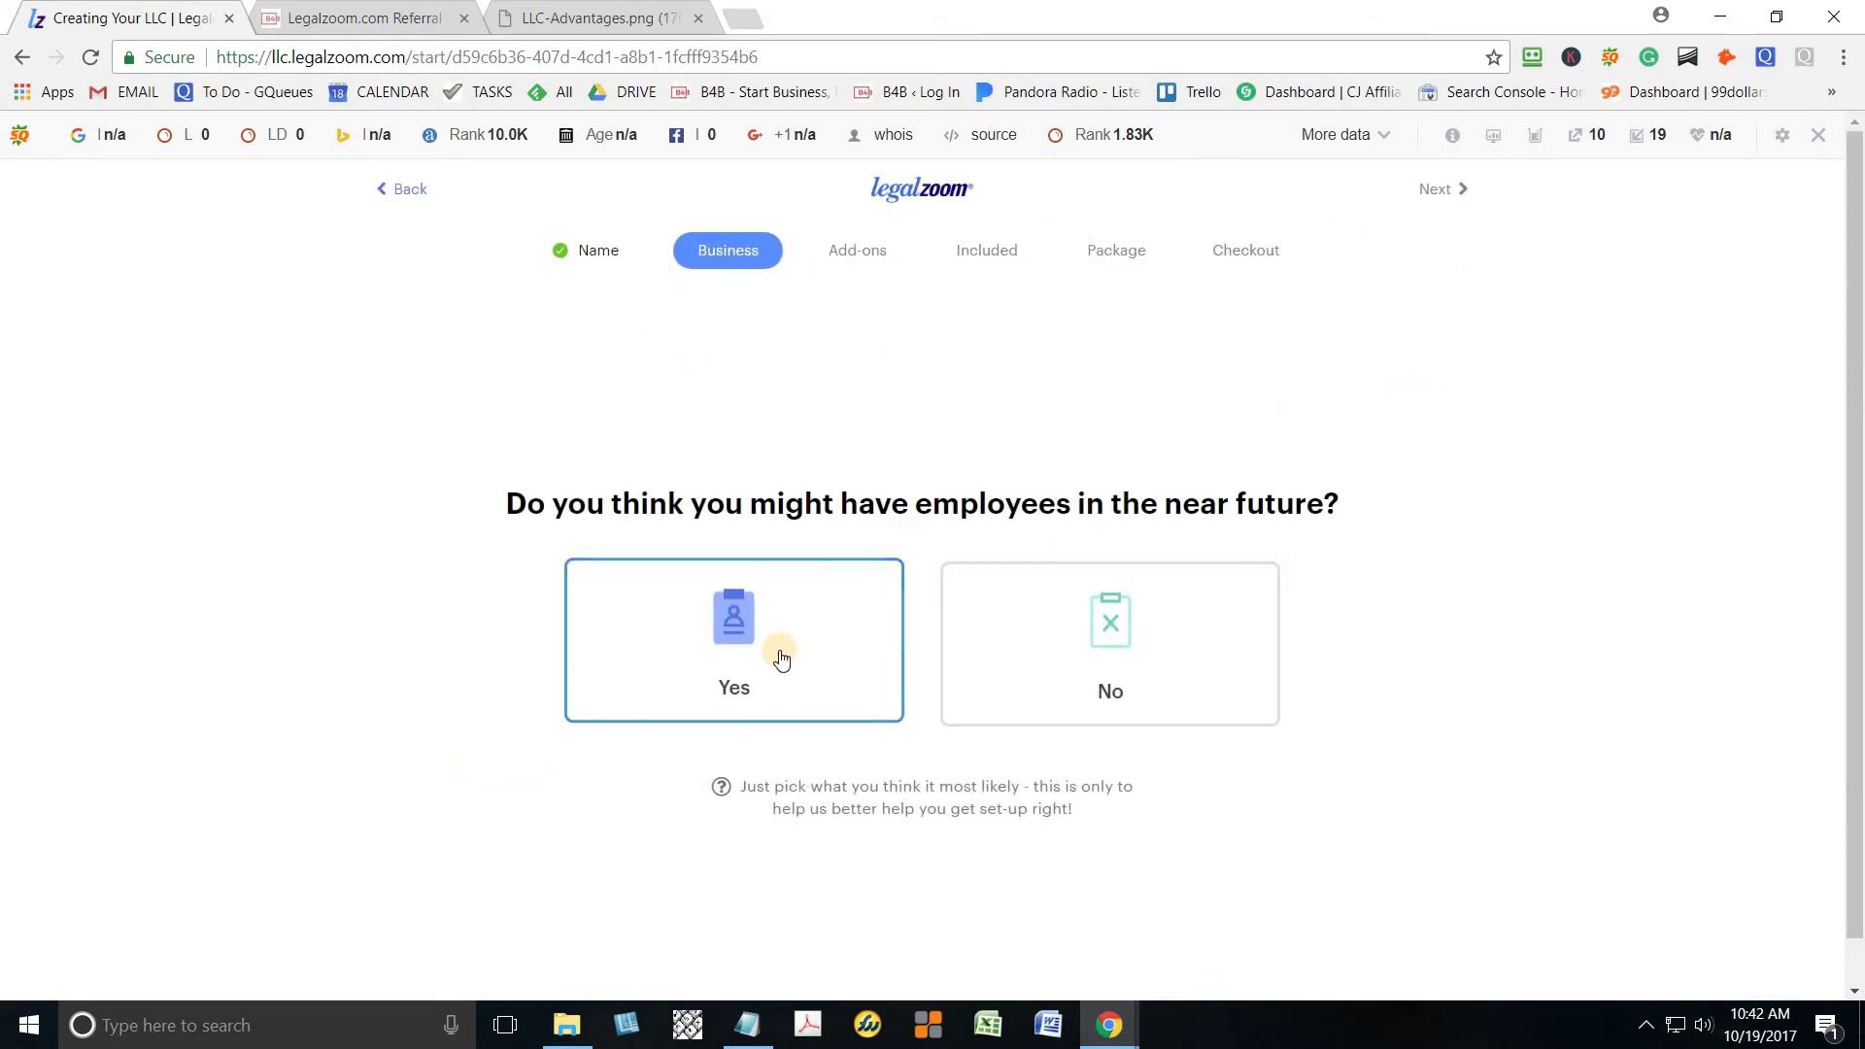
{"action": "left_click", "coordinate": [1000, 563]}
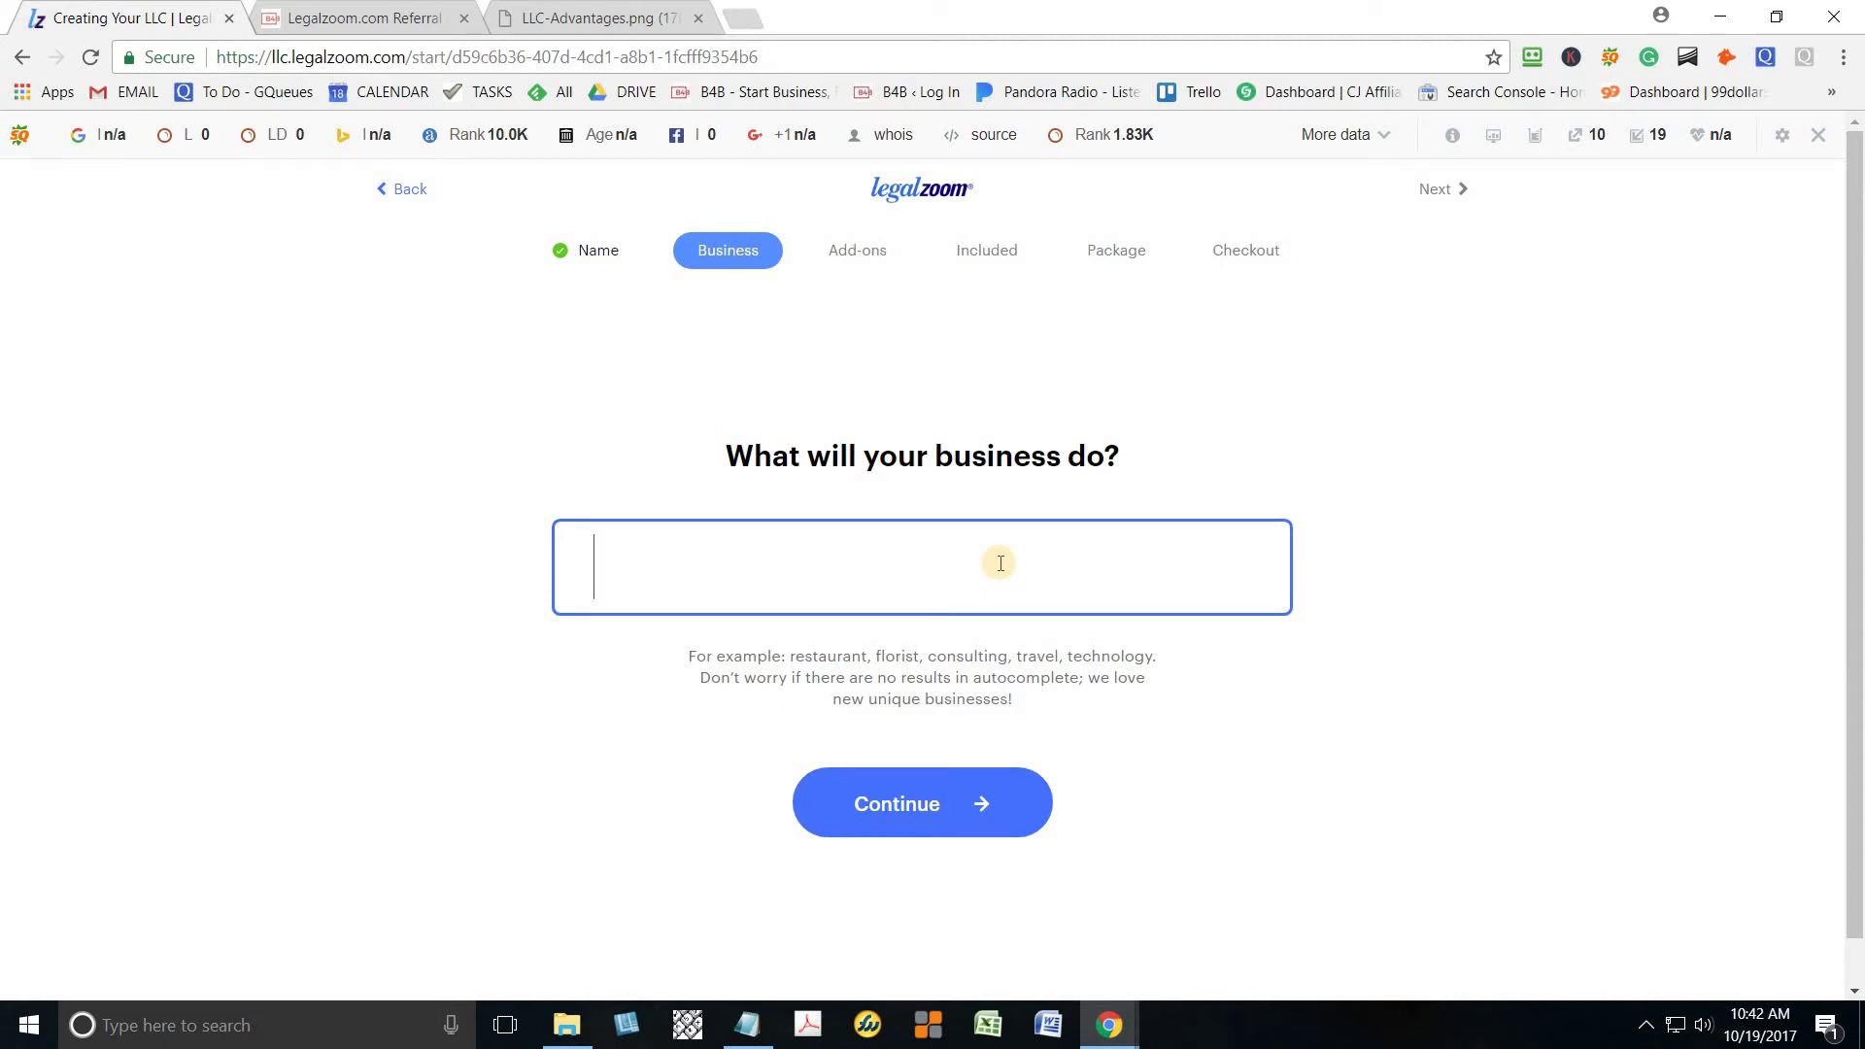
{"action": "type", "text": "Conslt"}
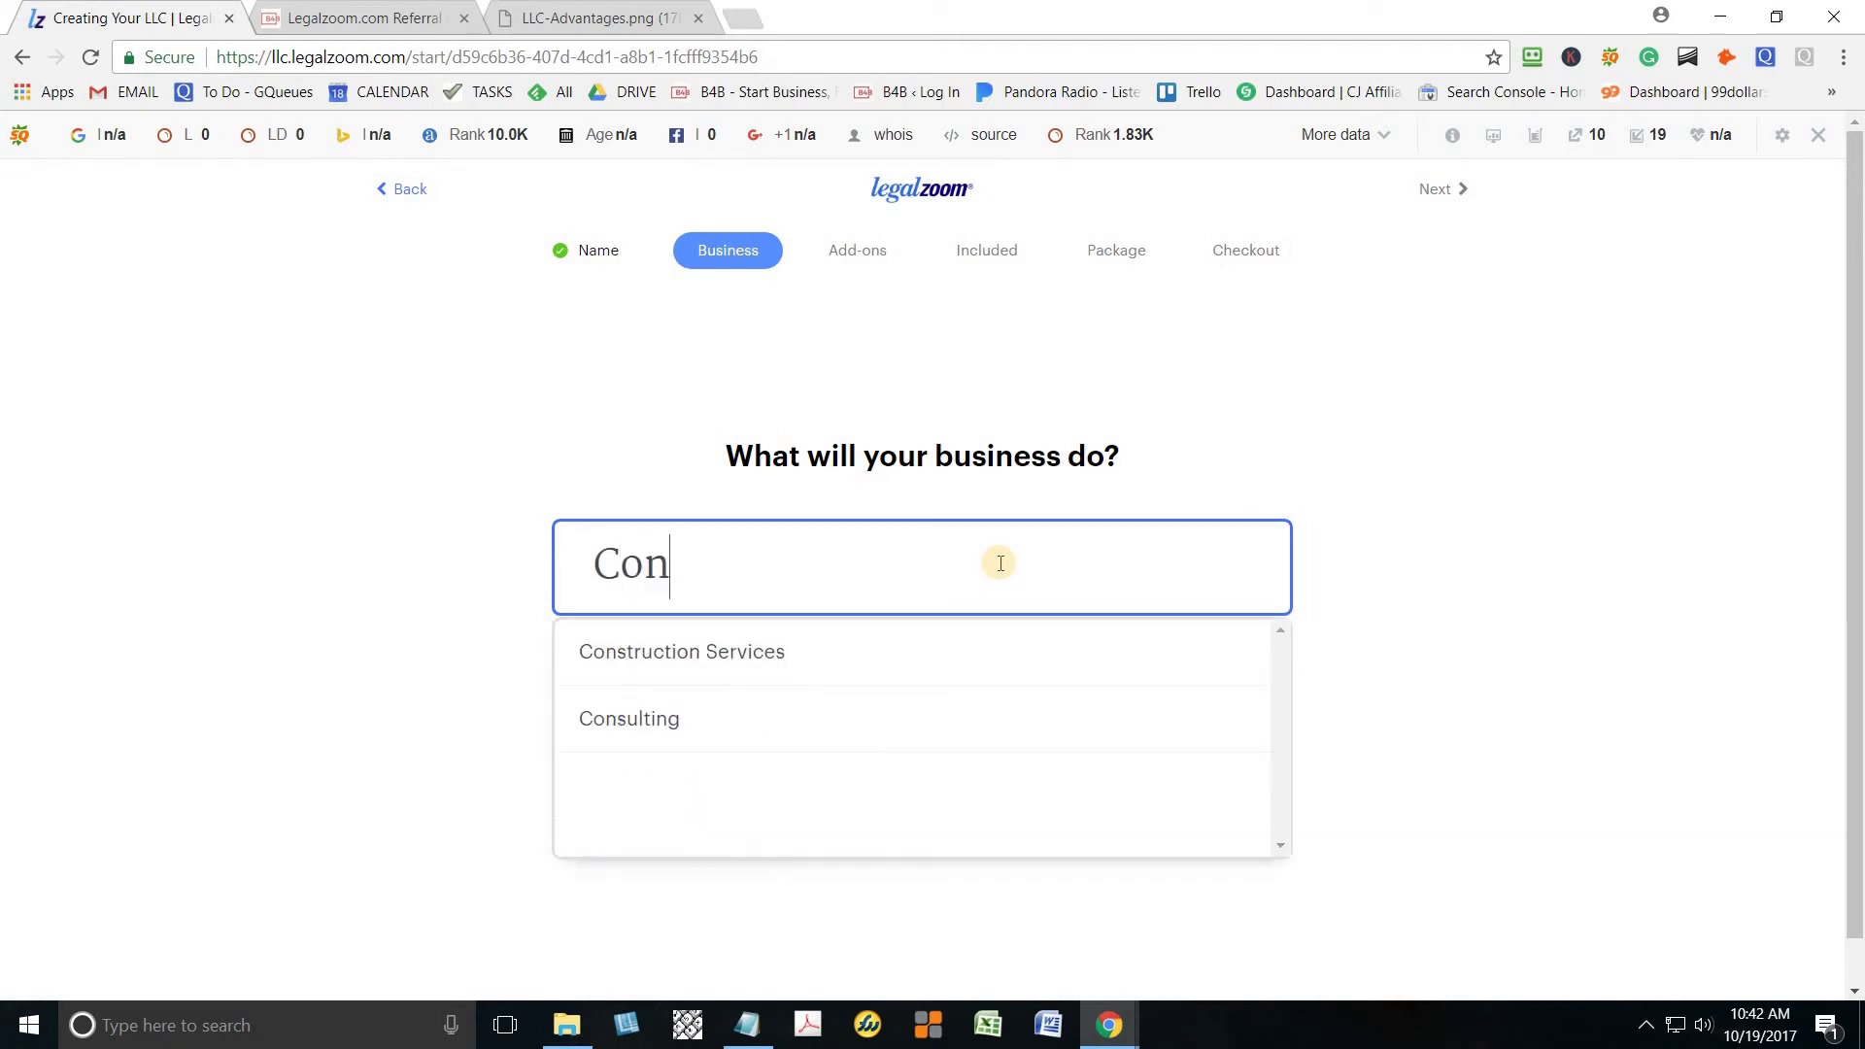
{"action": "key", "text": "BackSpace"}
{"action": "key", "text": "BackSpace"}
{"action": "type", "text": "u"}
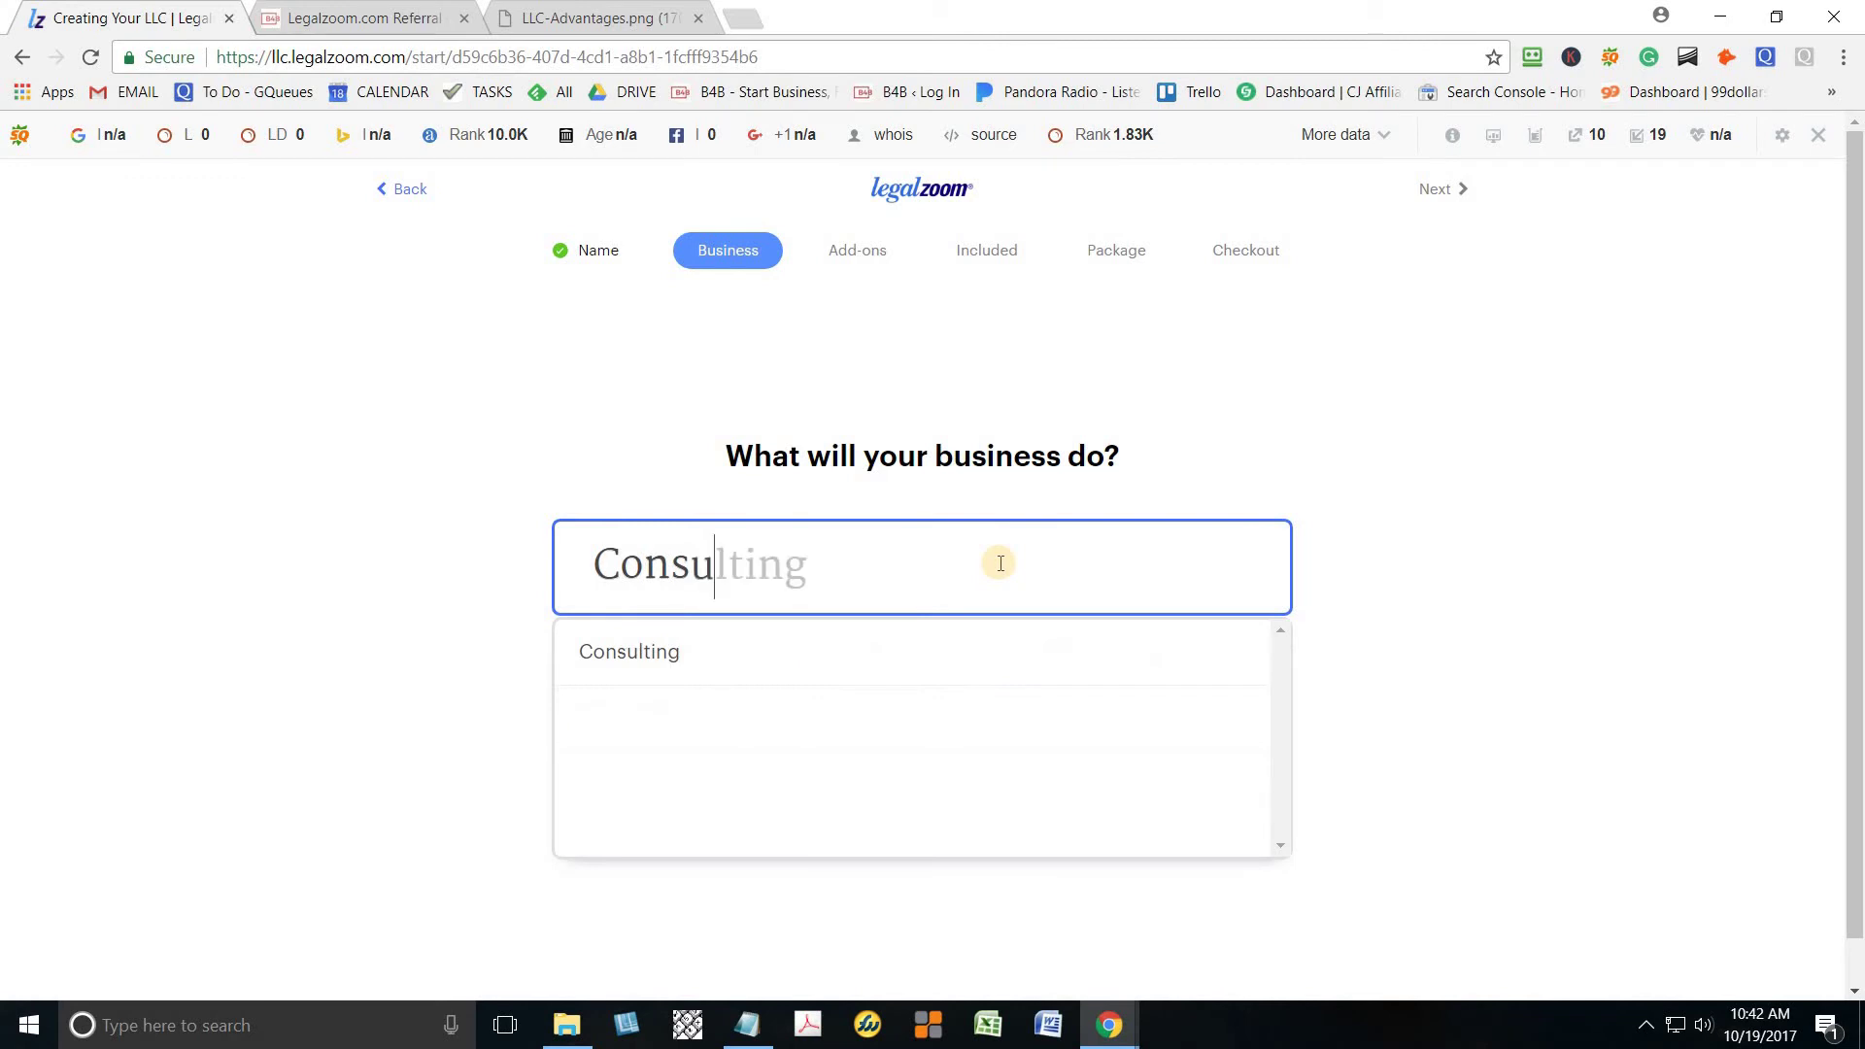
{"action": "type", "text": "l"}
{"action": "key", "text": "Return"}
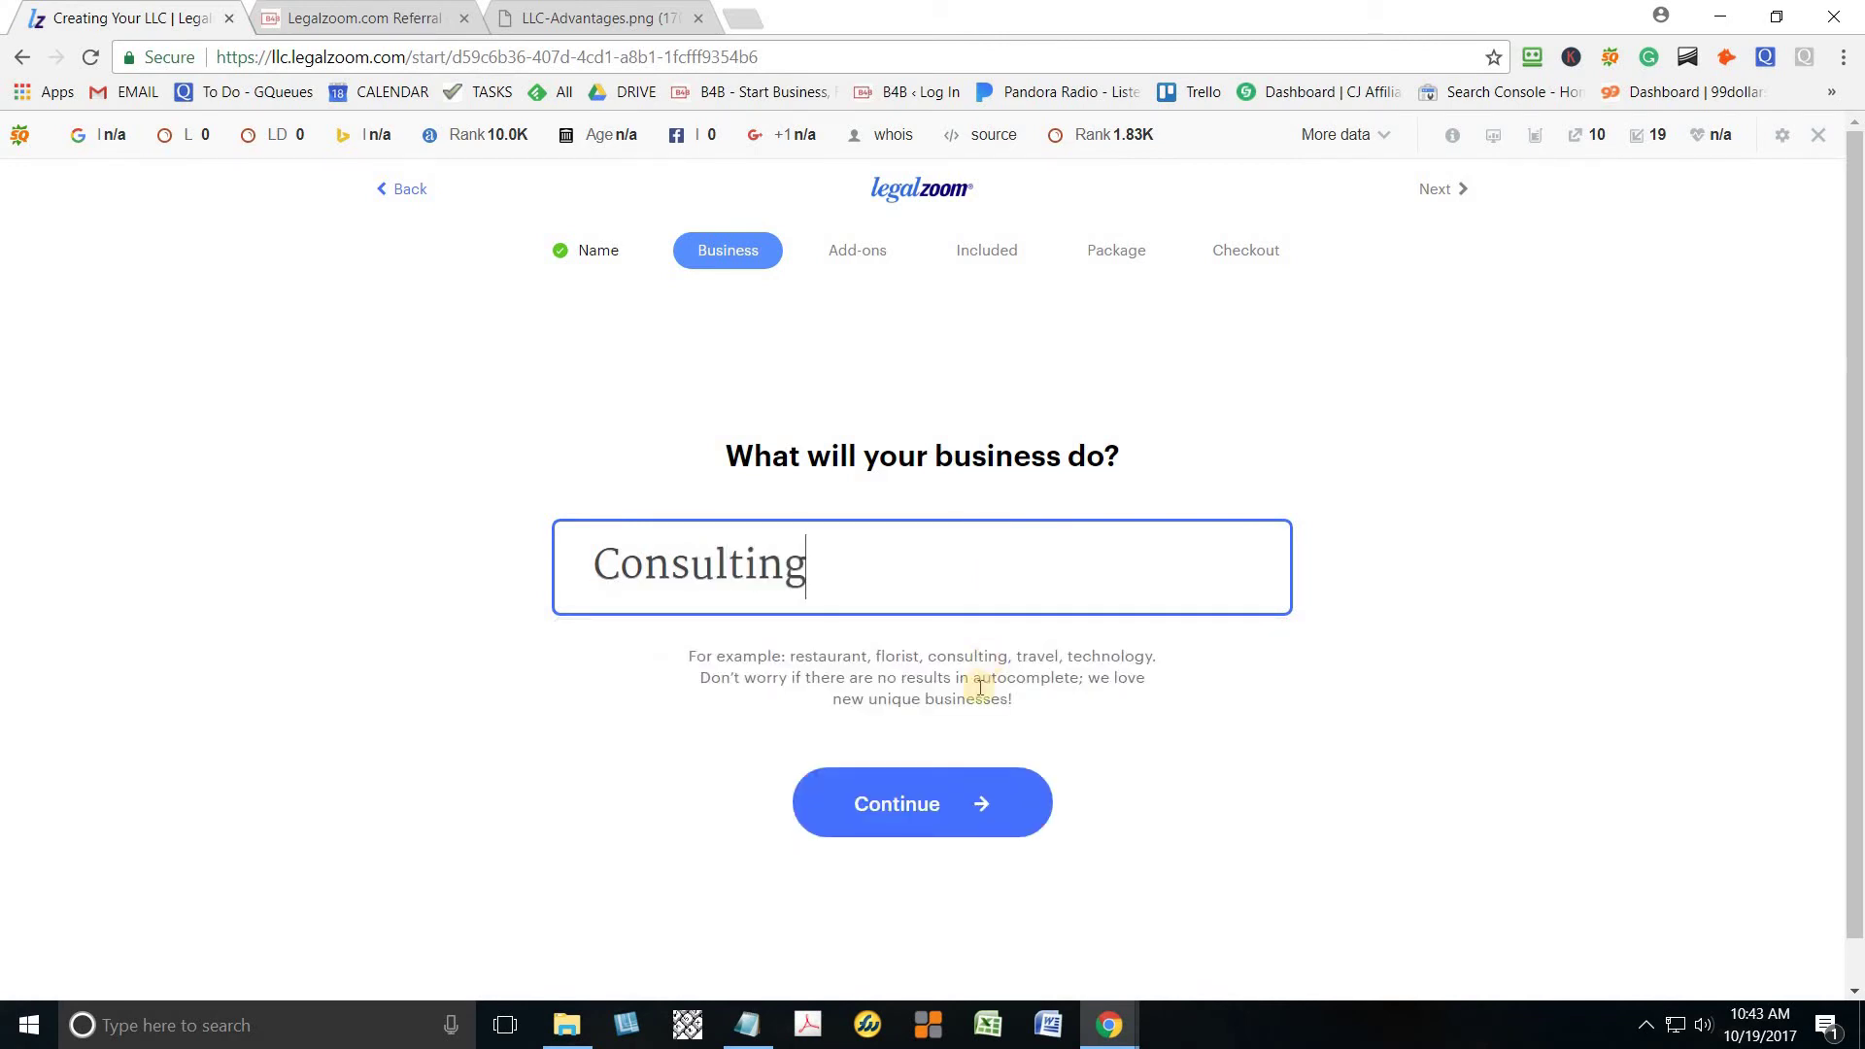
{"action": "left_click", "coordinate": [937, 808]}
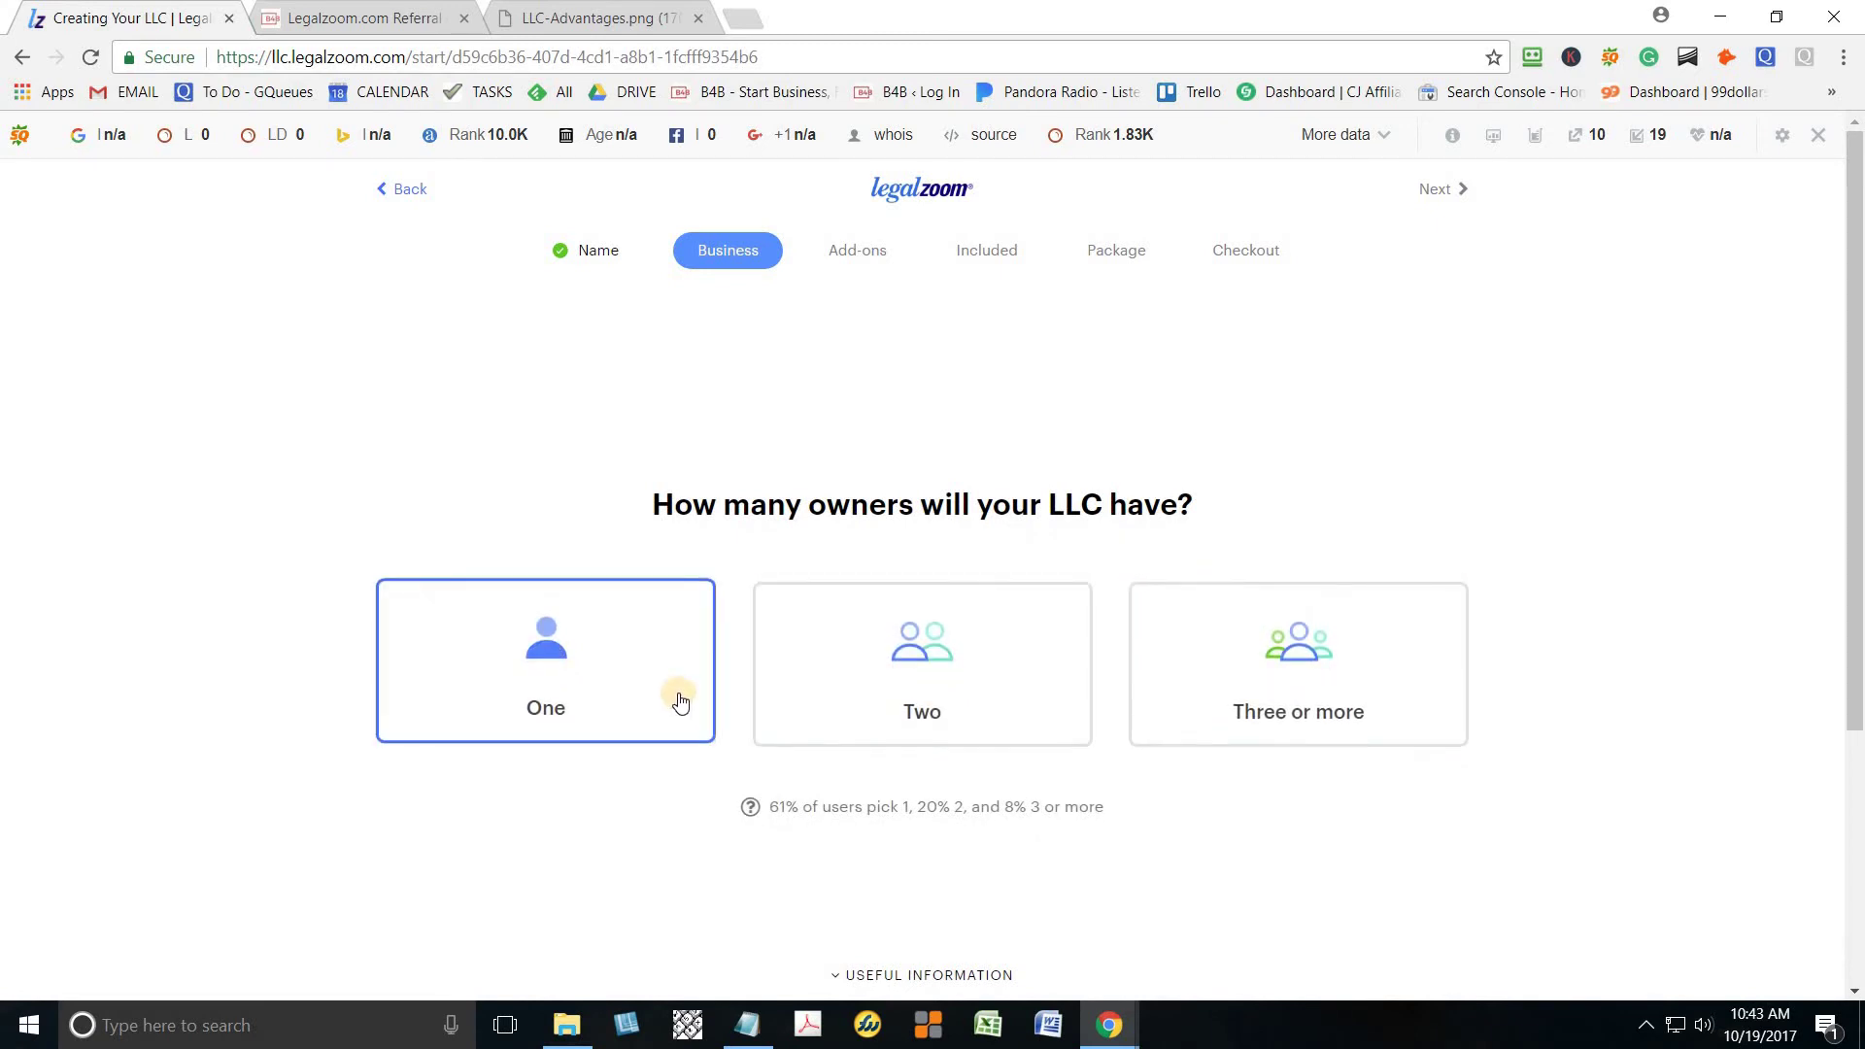
{"action": "left_click", "coordinate": [616, 685]}
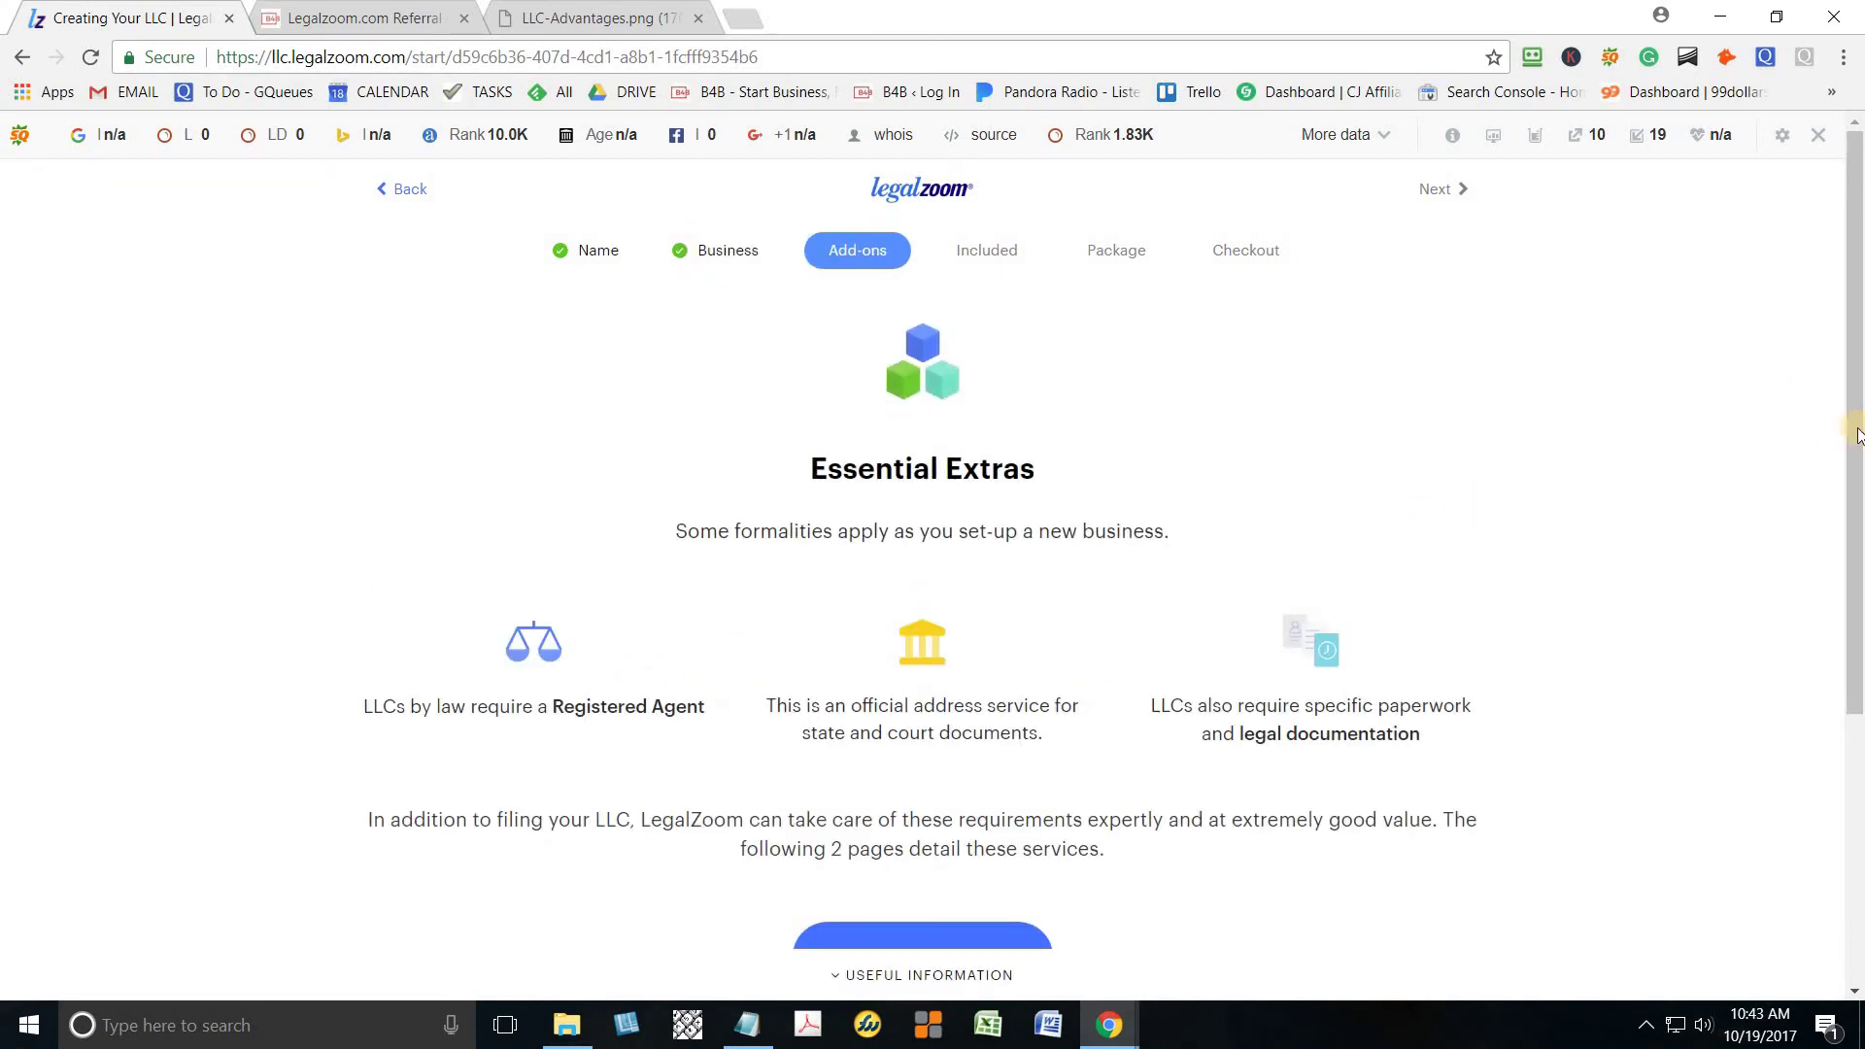
Scroll through the Essential Extras overview and continue to the Registered Agent page
{"action": "left_click", "coordinate": [1851, 471]}
{"action": "left_click_drag", "start_coordinate": [1850, 466], "coordinate": [1863, 669]}
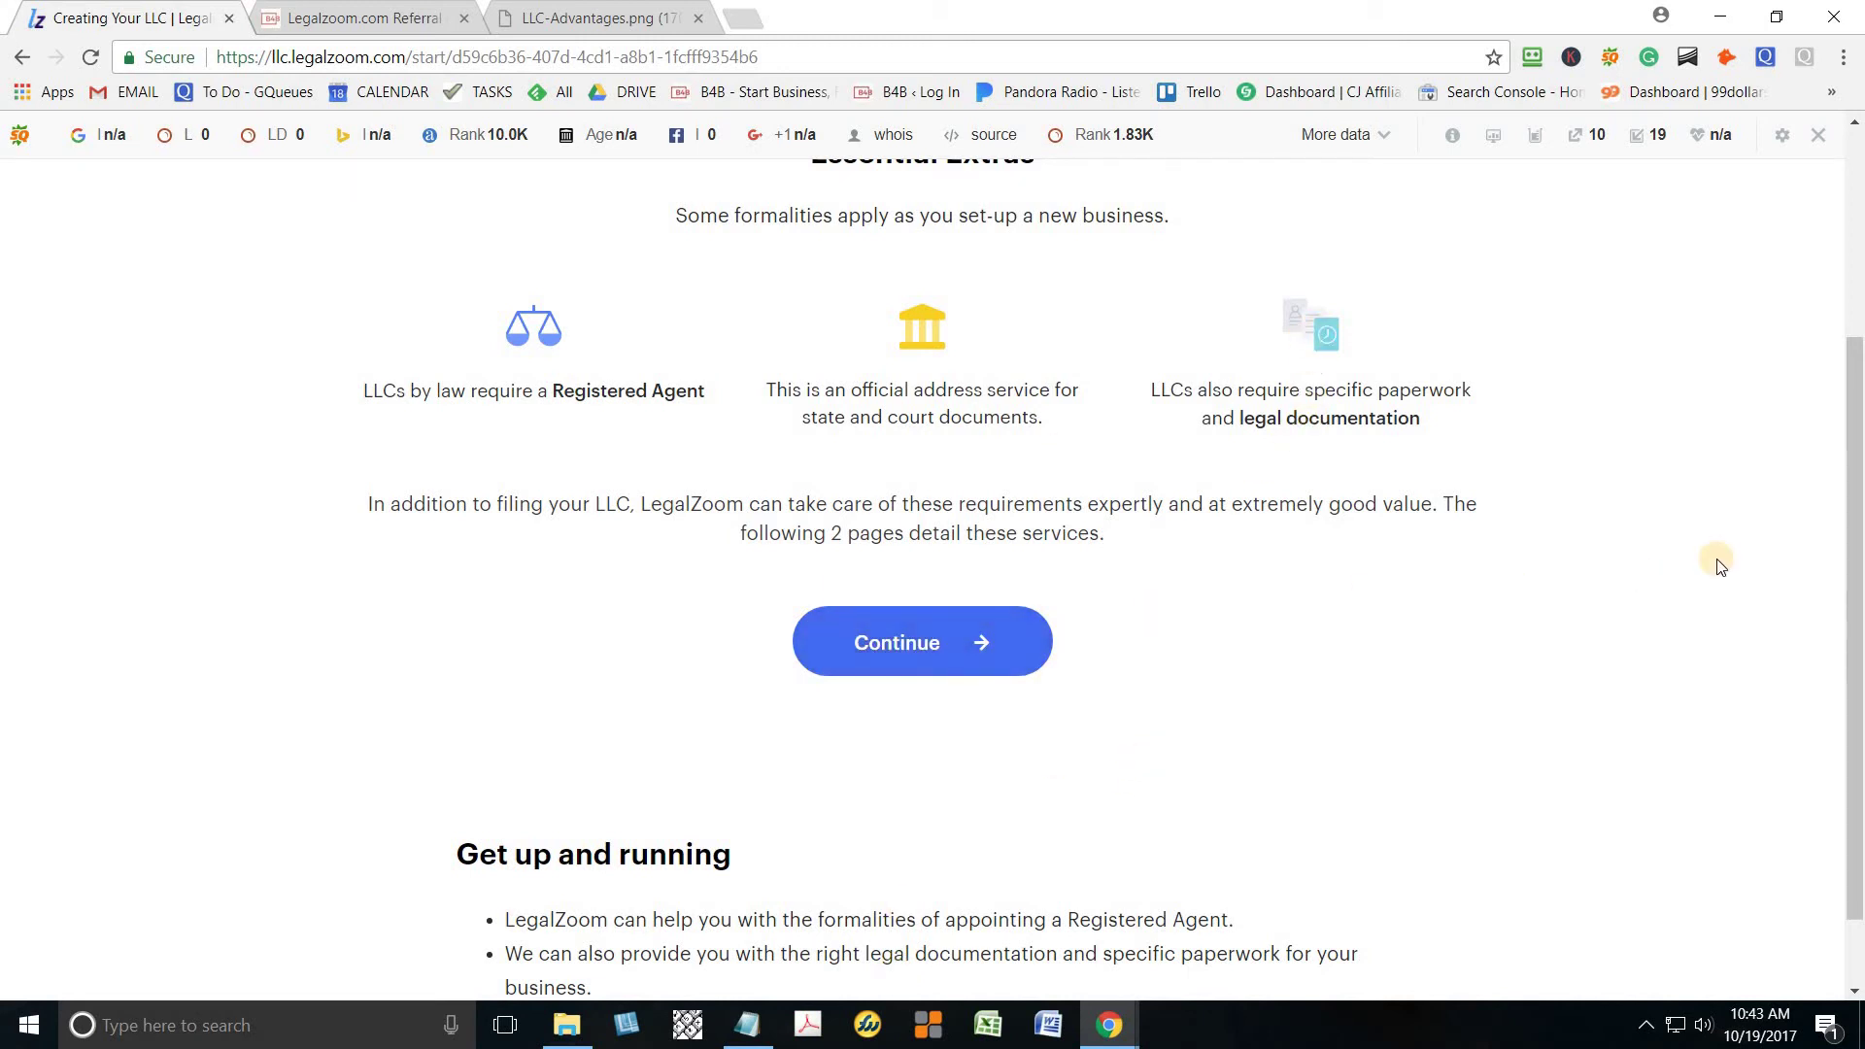
{"action": "scroll", "coordinate": [1857, 610], "scroll_direction": "down", "scroll_amount": 1}
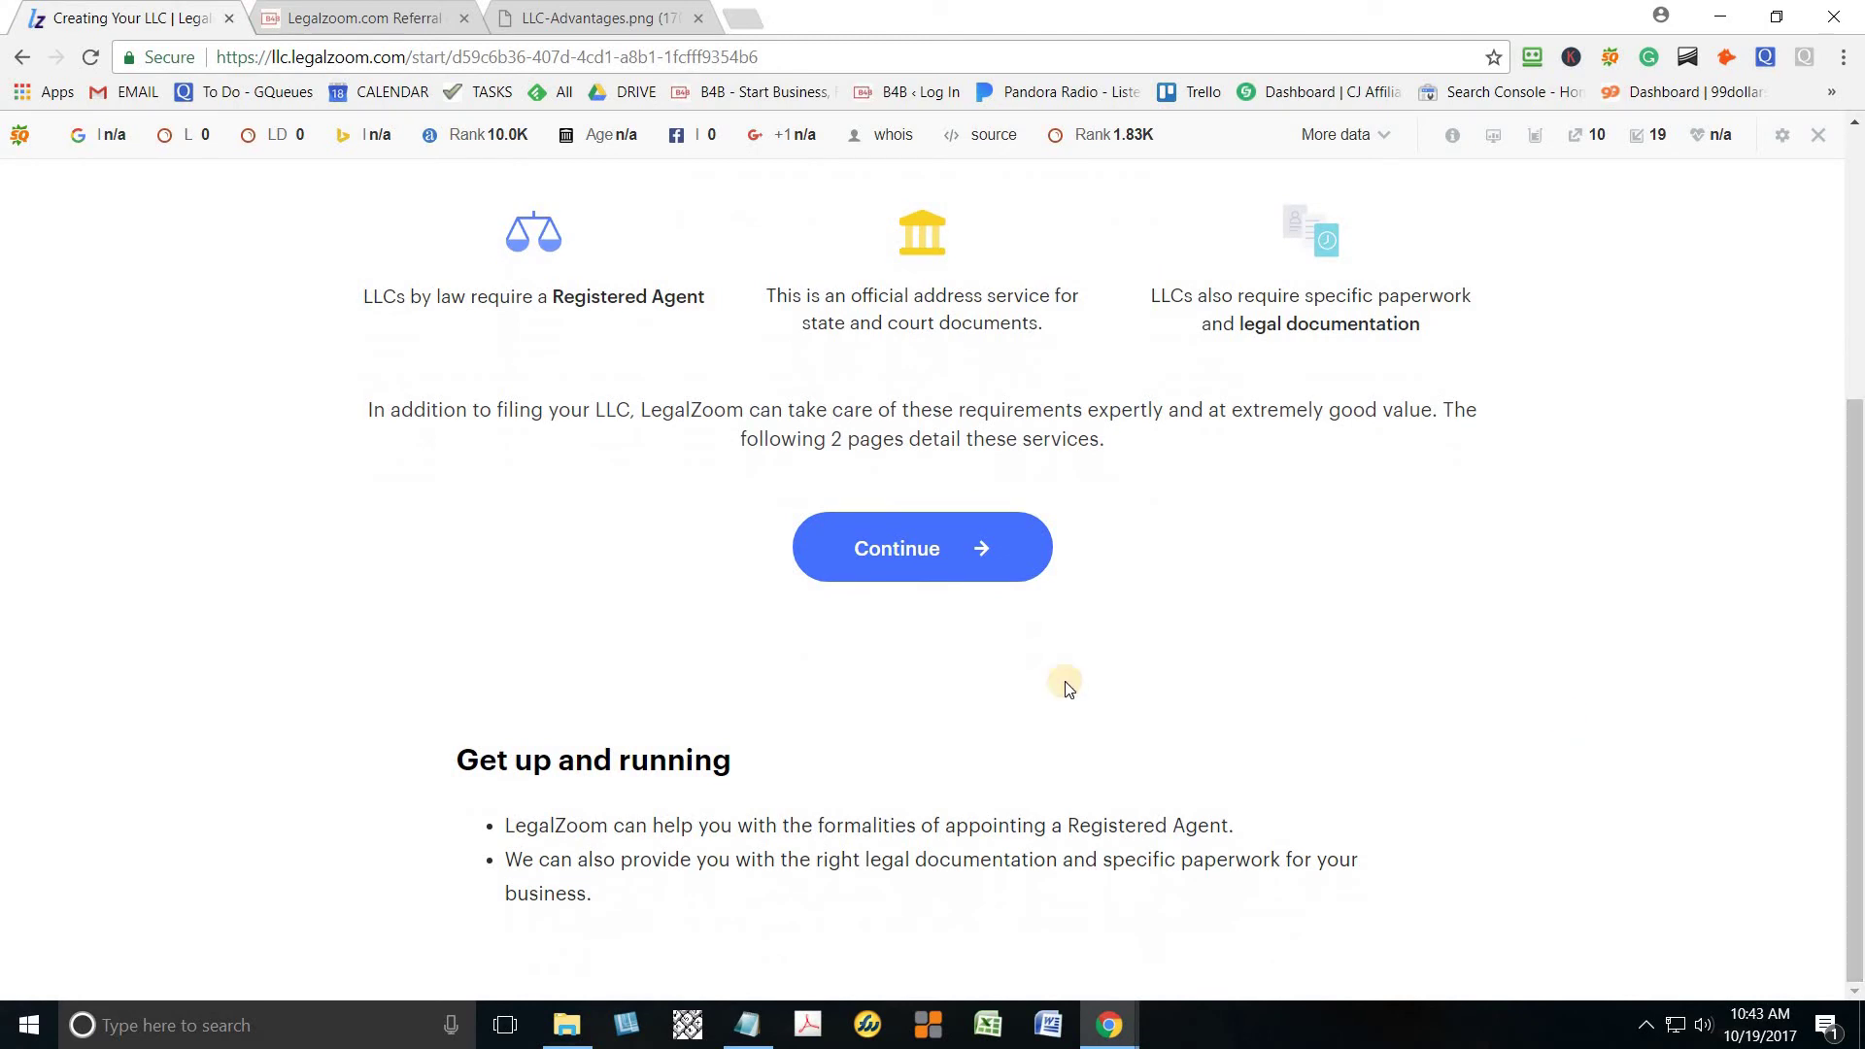
{"action": "left_click", "coordinate": [919, 554]}
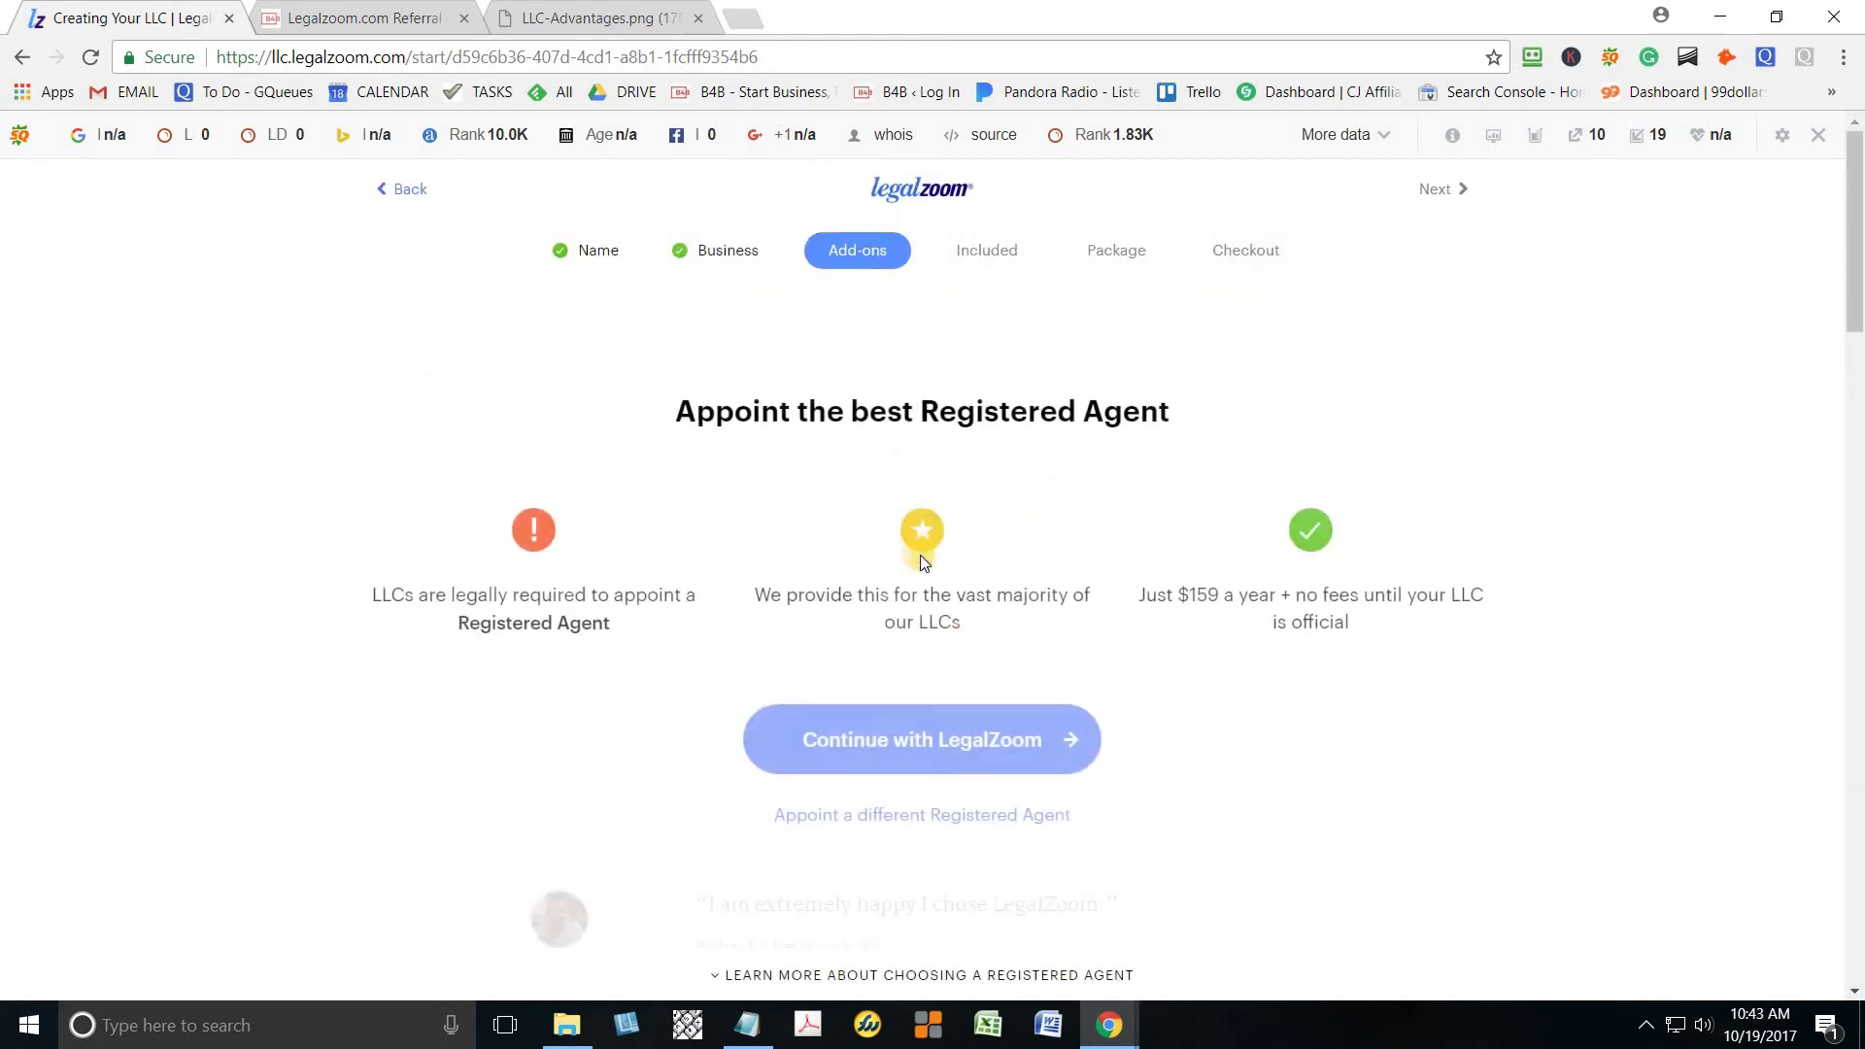
Continue with LegalZoom as registered agent and pick the 'OA, EIN and Licenses $199' card
{"action": "left_click", "coordinate": [1004, 740]}
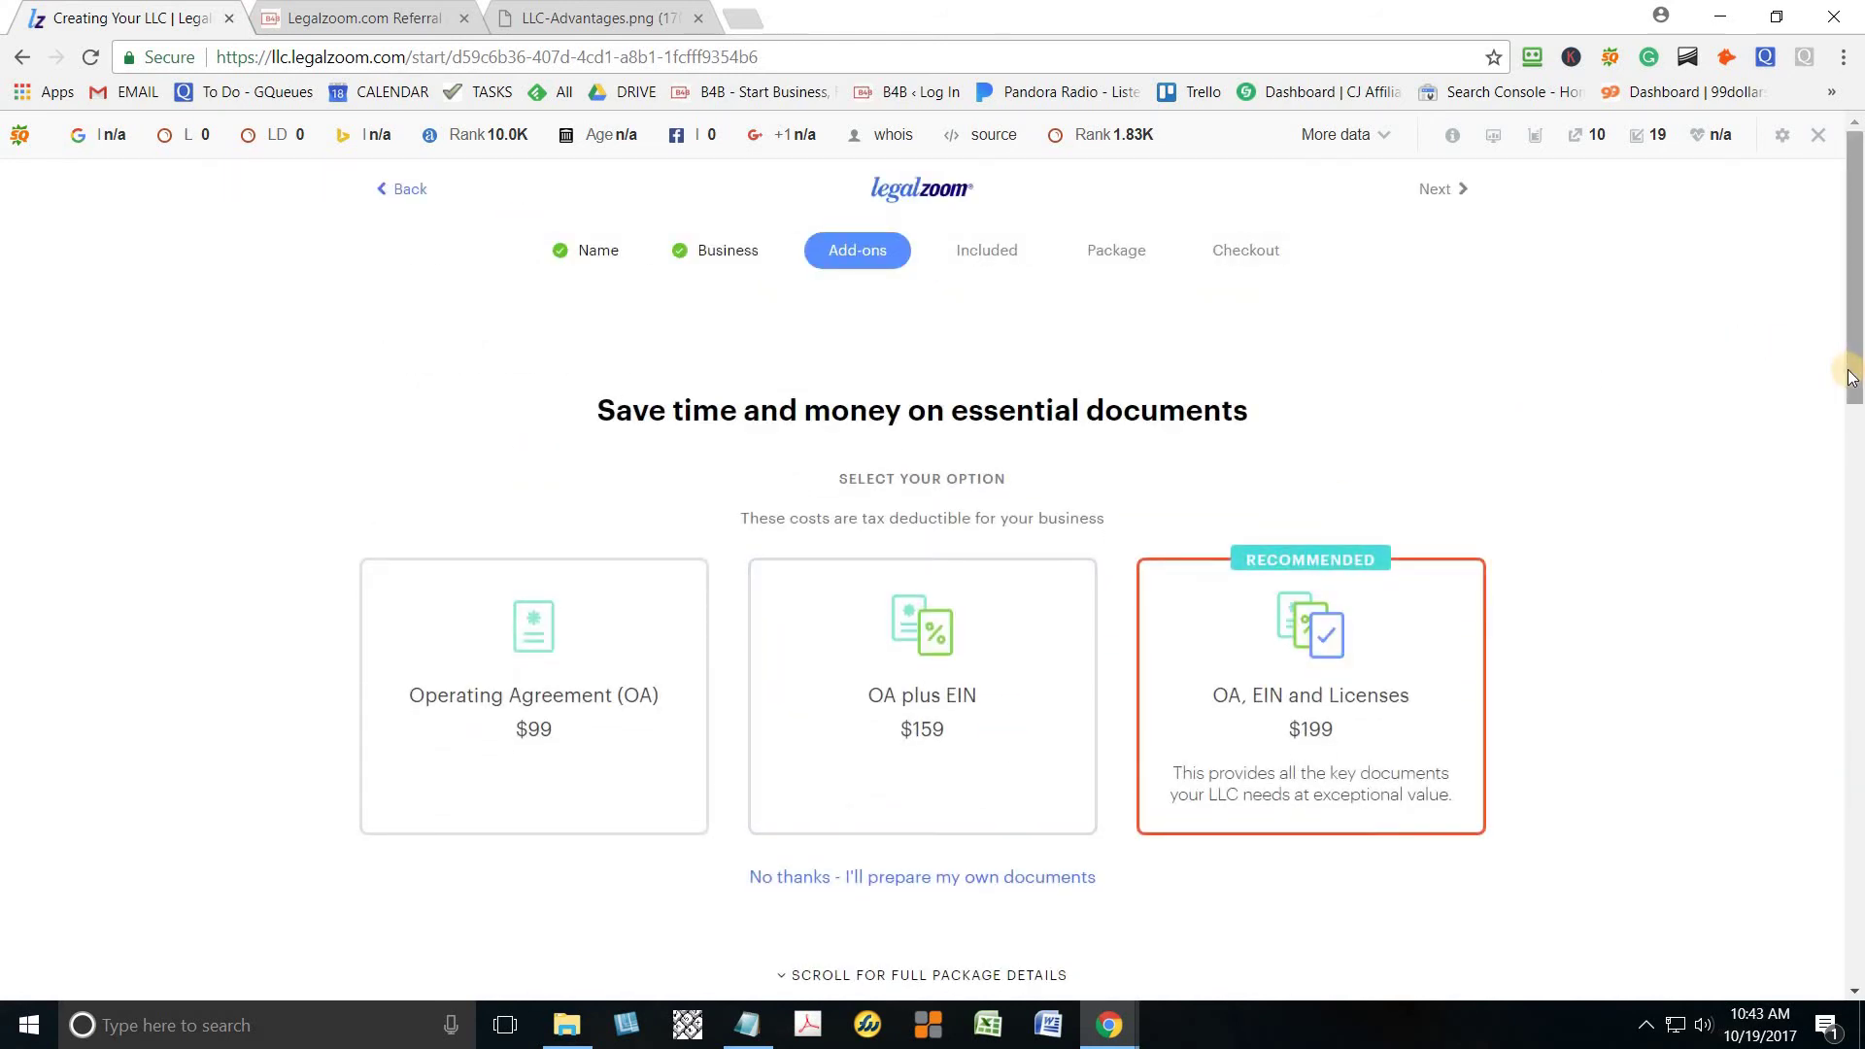
{"action": "left_click_drag", "start_coordinate": [1853, 382], "coordinate": [1855, 490]}
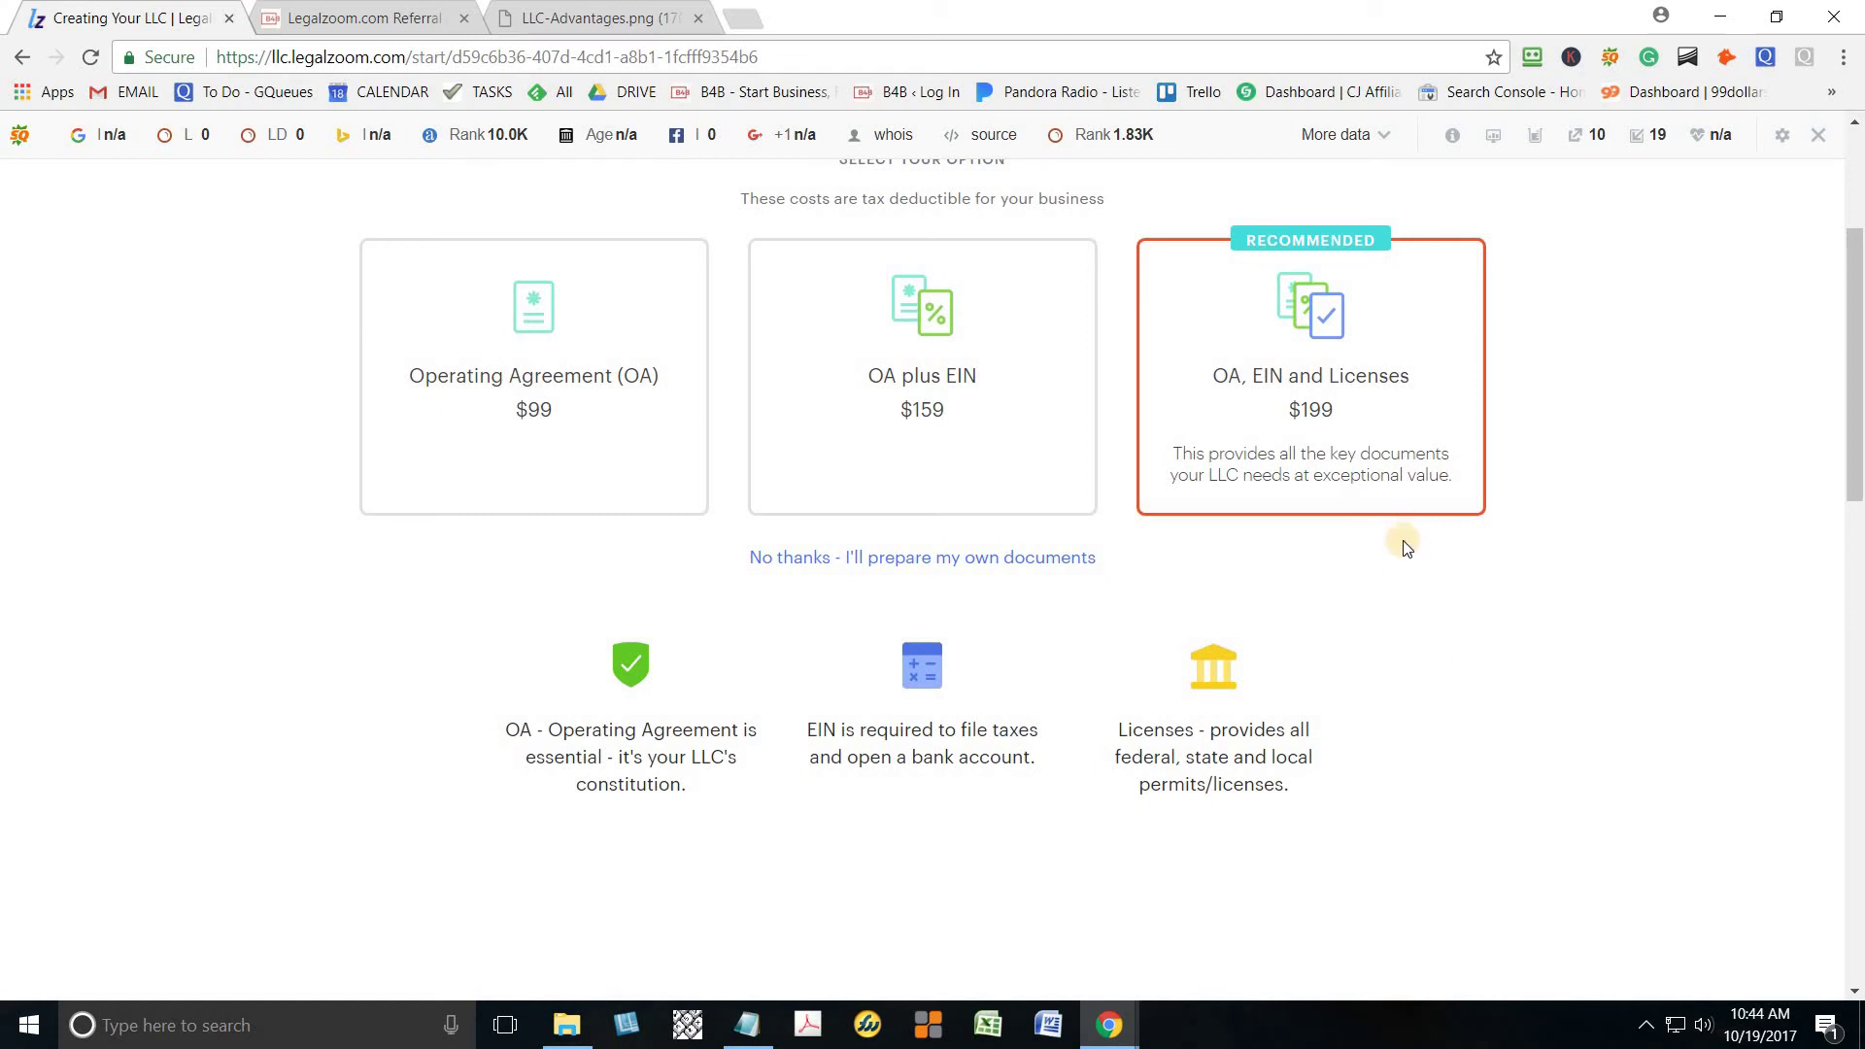
{"action": "scroll", "coordinate": [1846, 568], "scroll_direction": "down", "scroll_amount": 4}
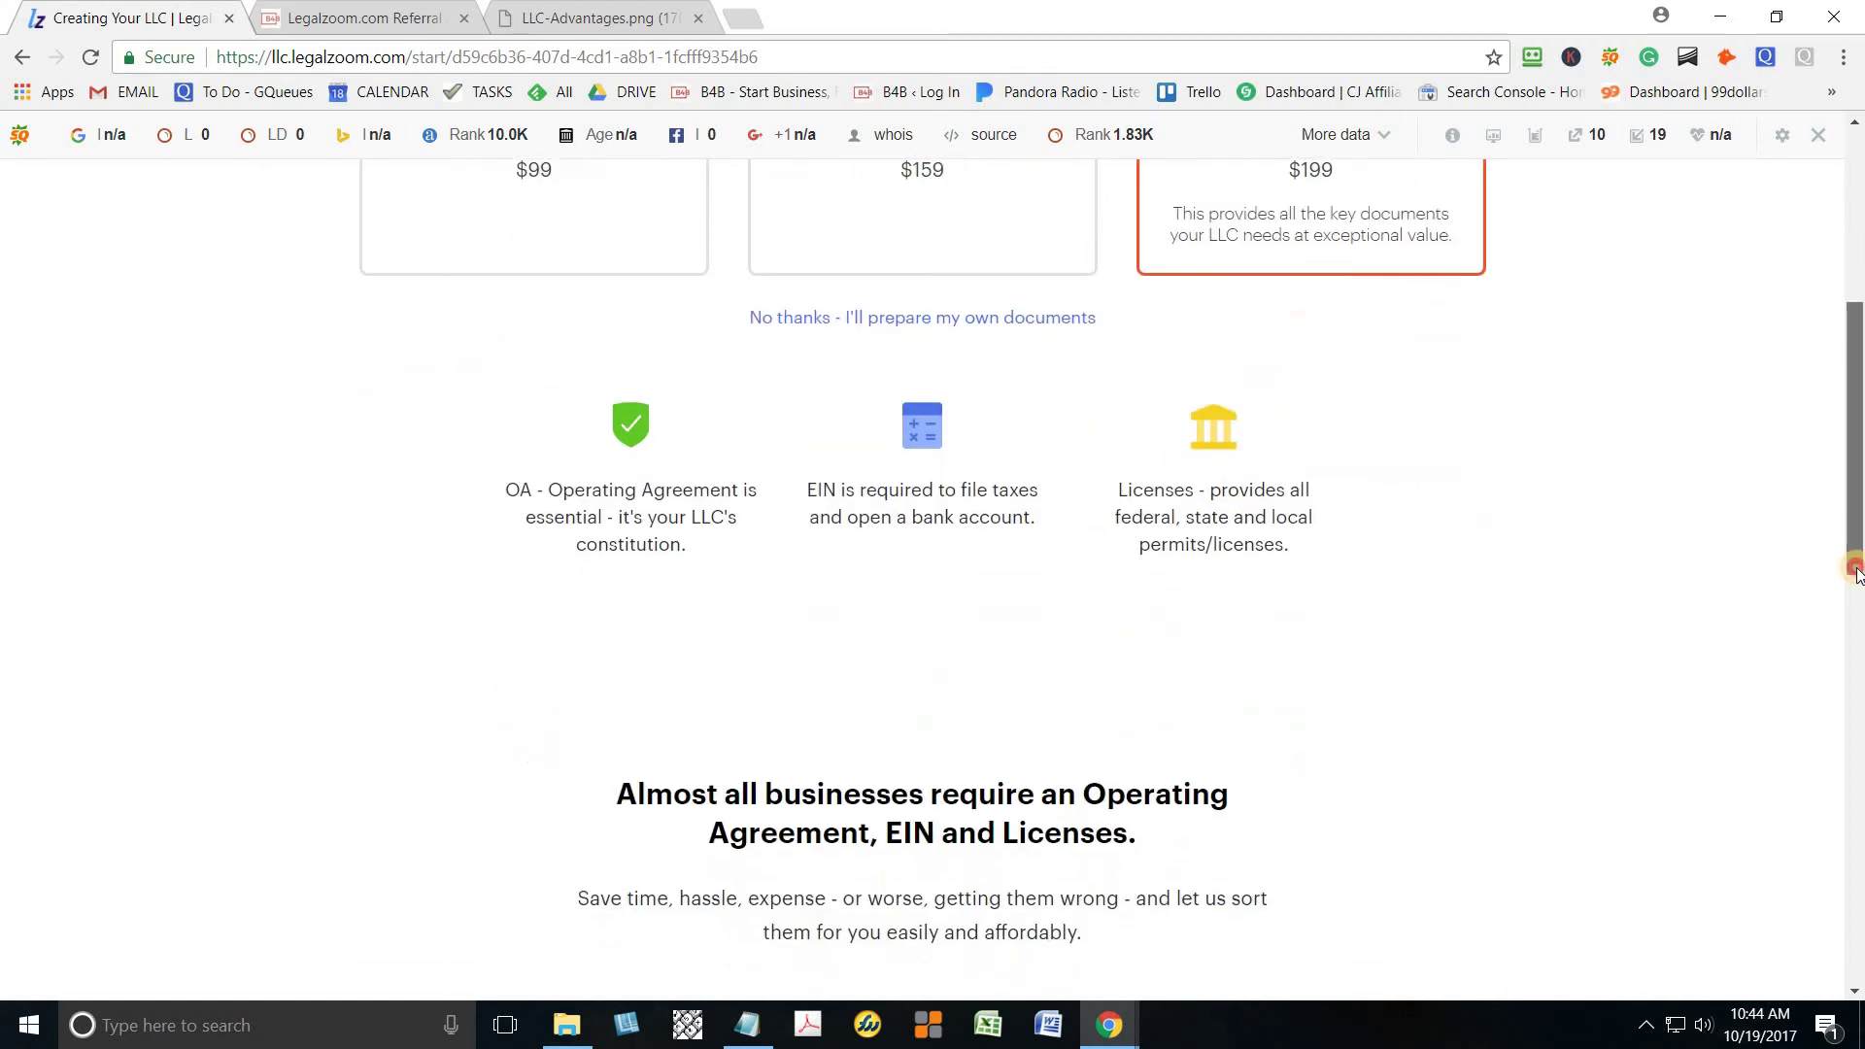
{"action": "left_click_drag", "start_coordinate": [1851, 656], "coordinate": [1847, 912]}
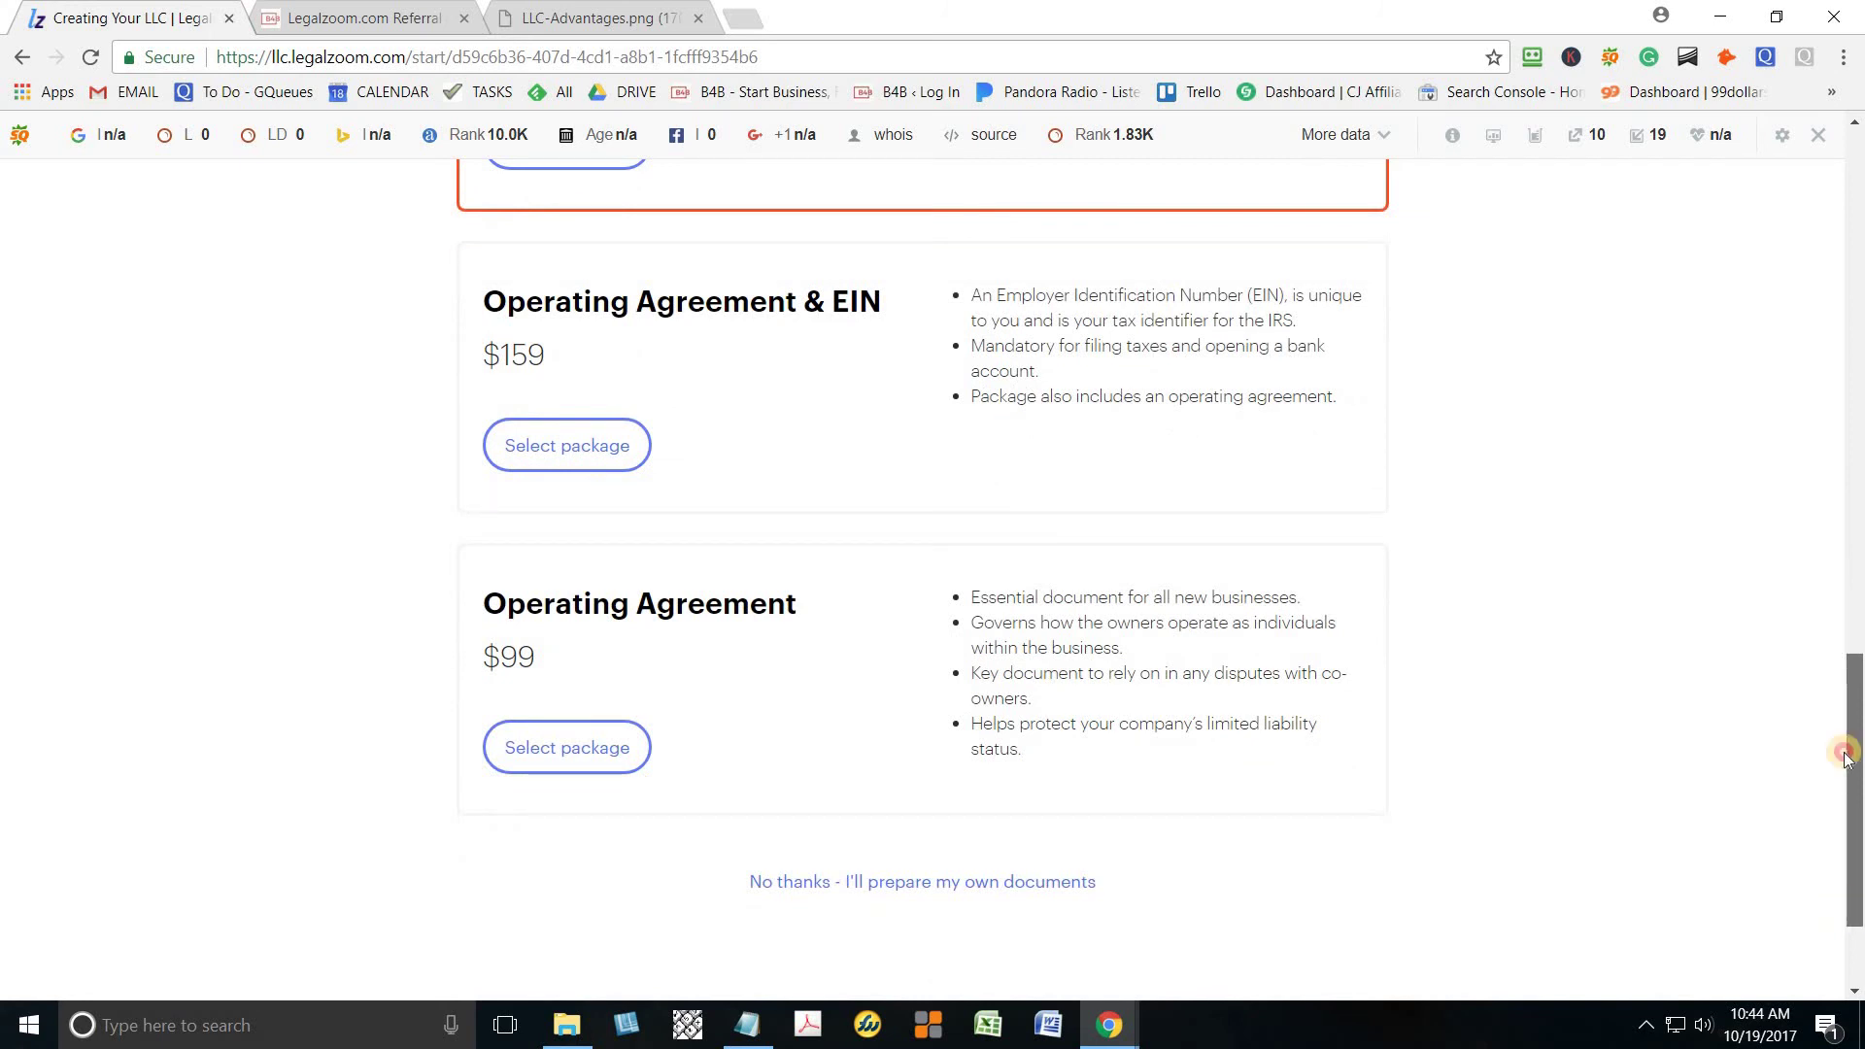
{"action": "left_click_drag", "start_coordinate": [1848, 754], "coordinate": [1847, 288]}
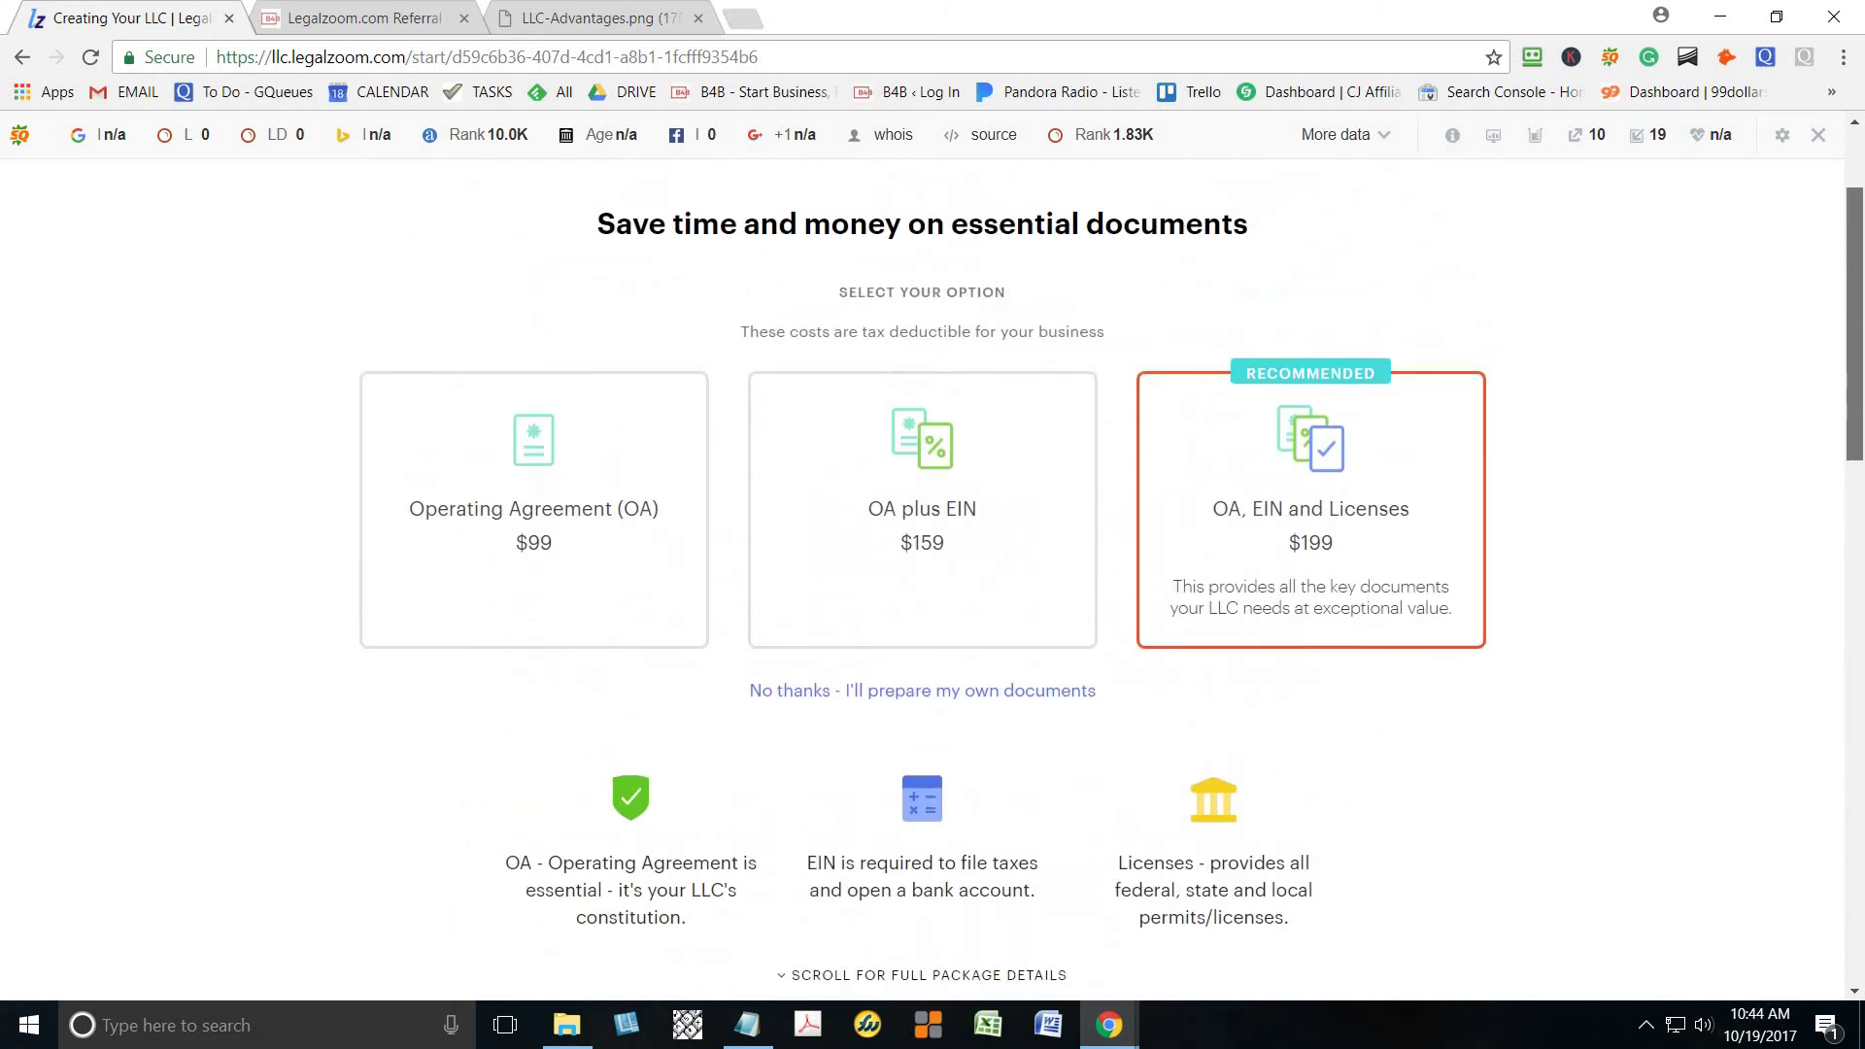
{"action": "left_click", "coordinate": [1427, 543]}
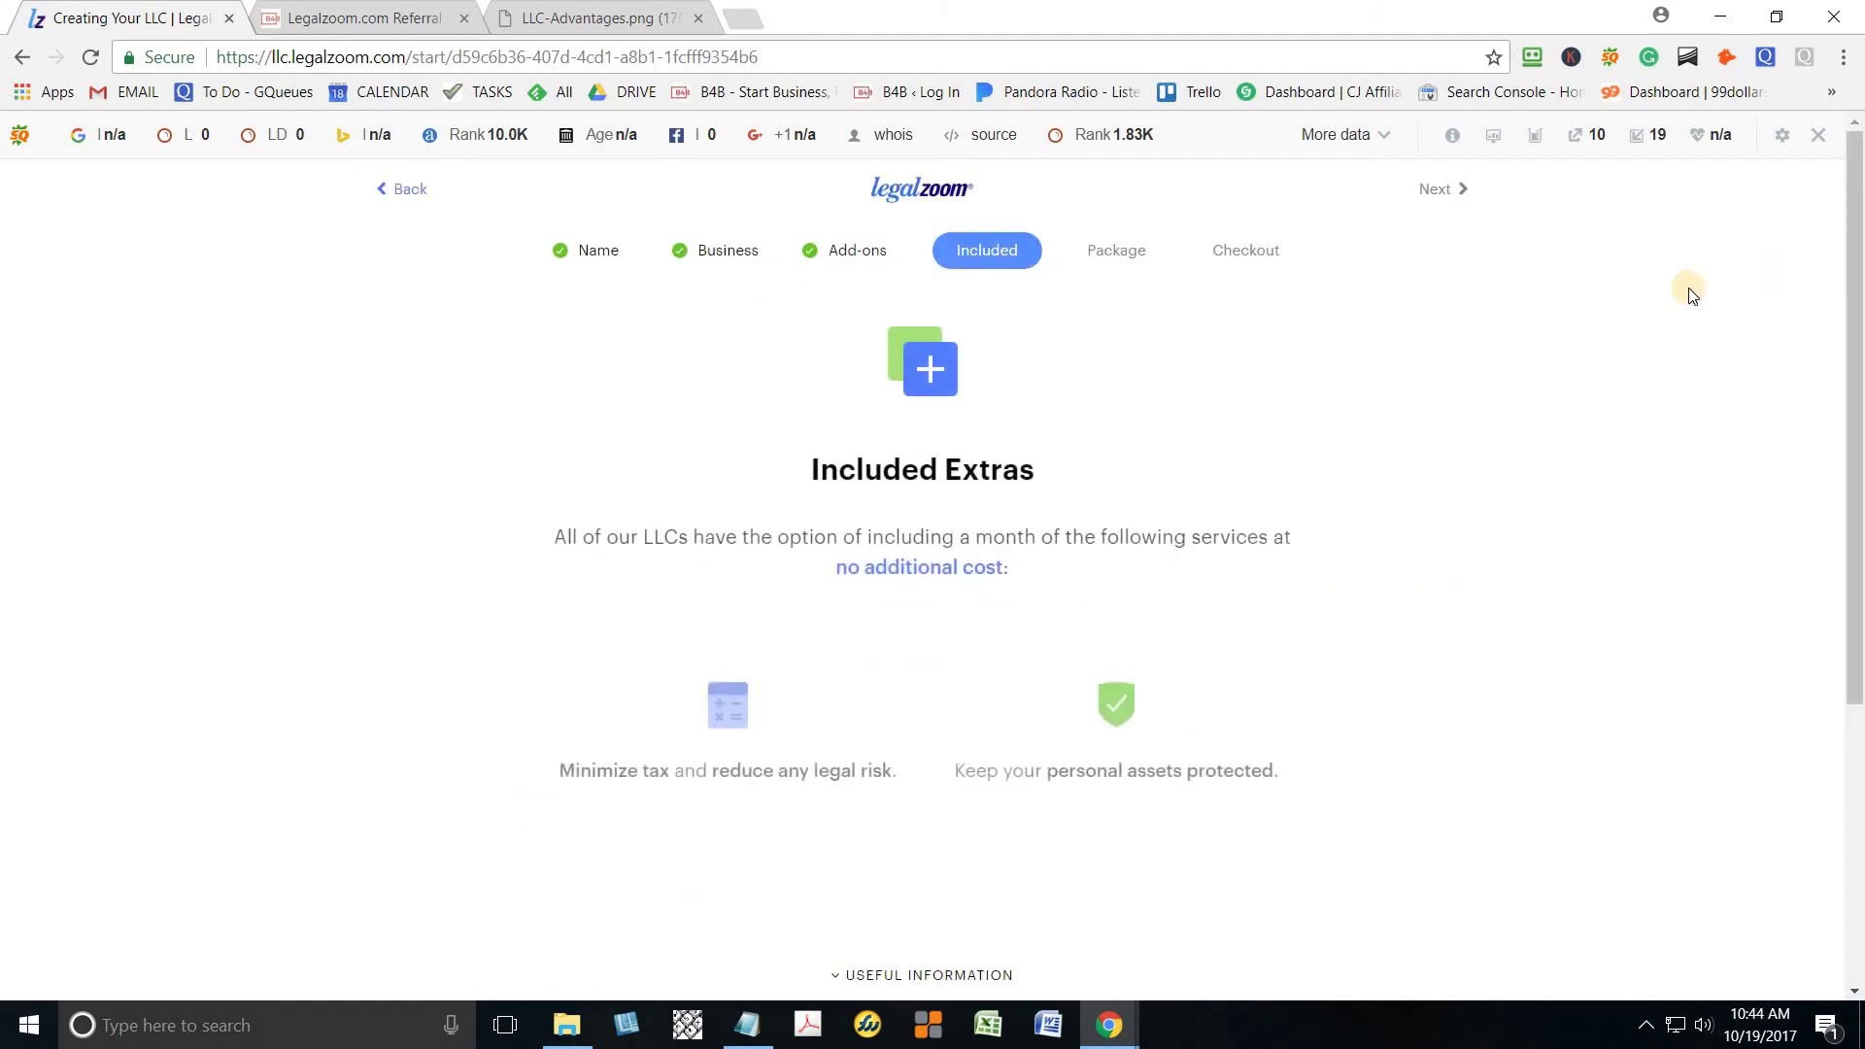
Pass Included Extras and take the included month of tax/legal advice and compliance protection
{"action": "left_click_drag", "start_coordinate": [1856, 486], "coordinate": [1856, 614]}
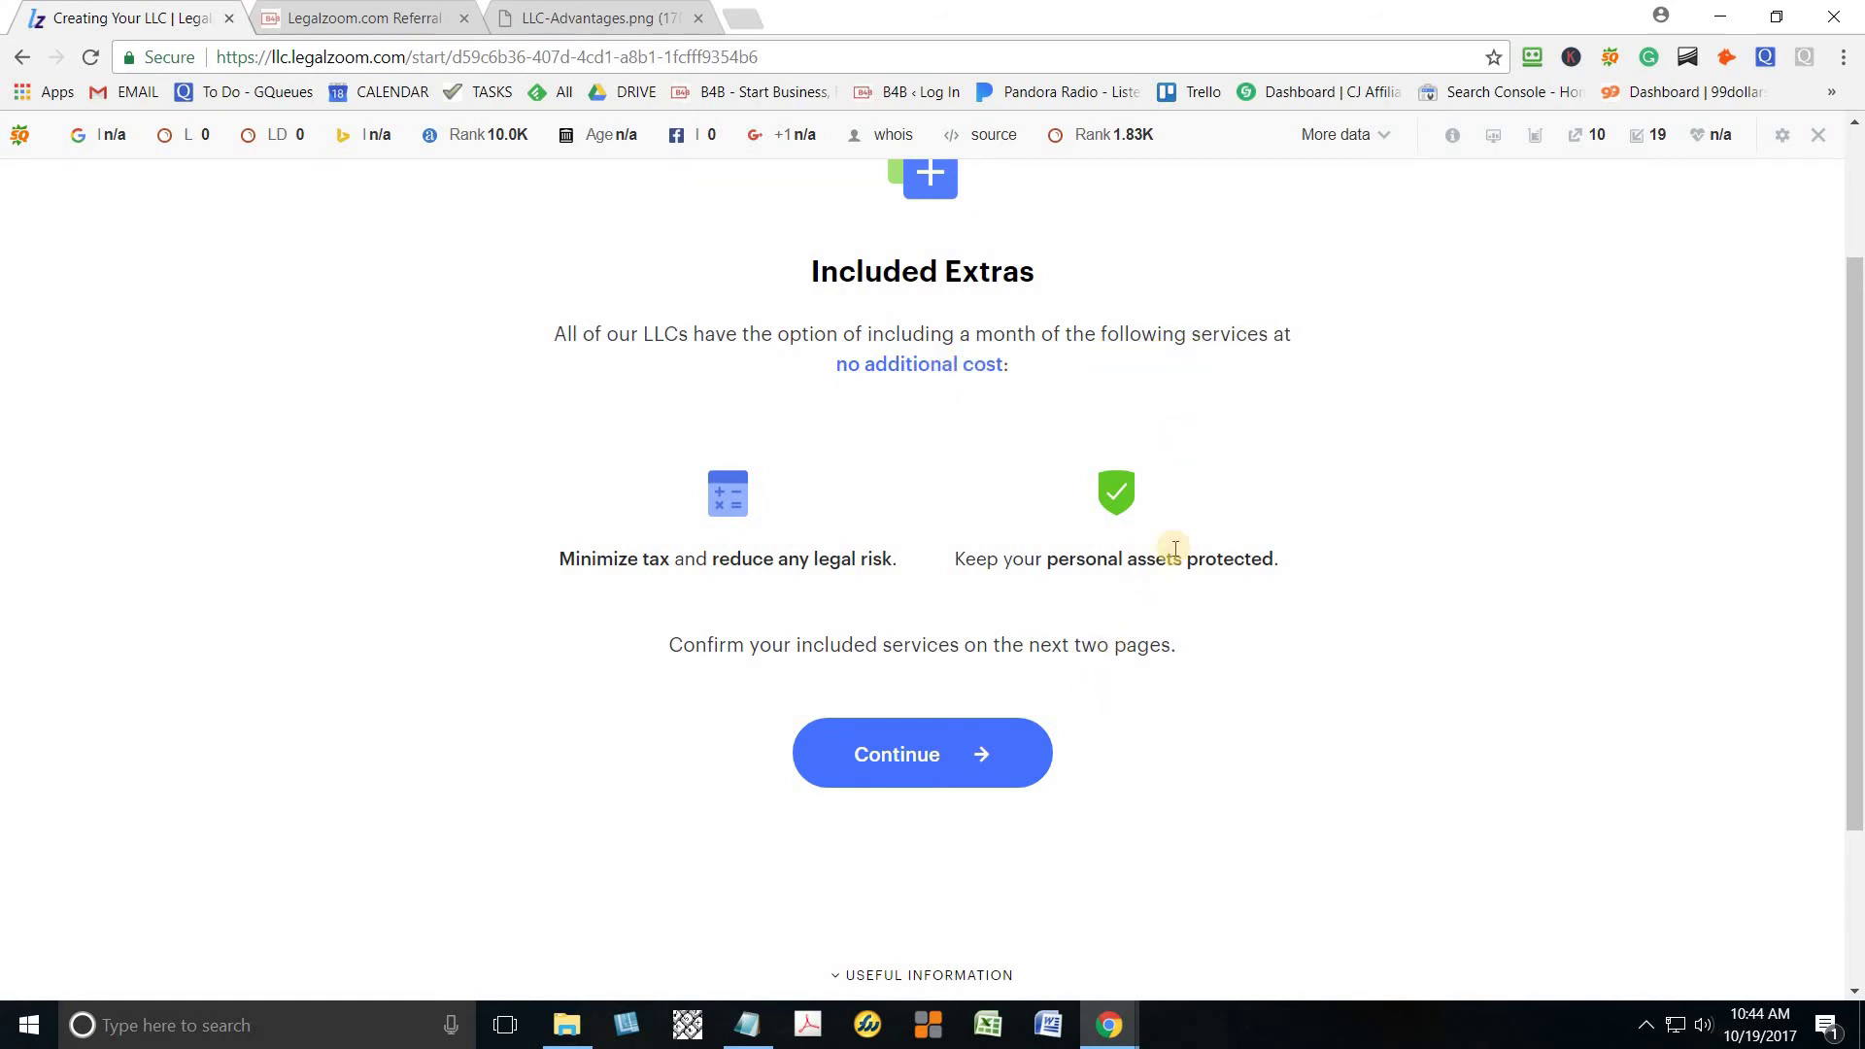
{"action": "left_click", "coordinate": [956, 766]}
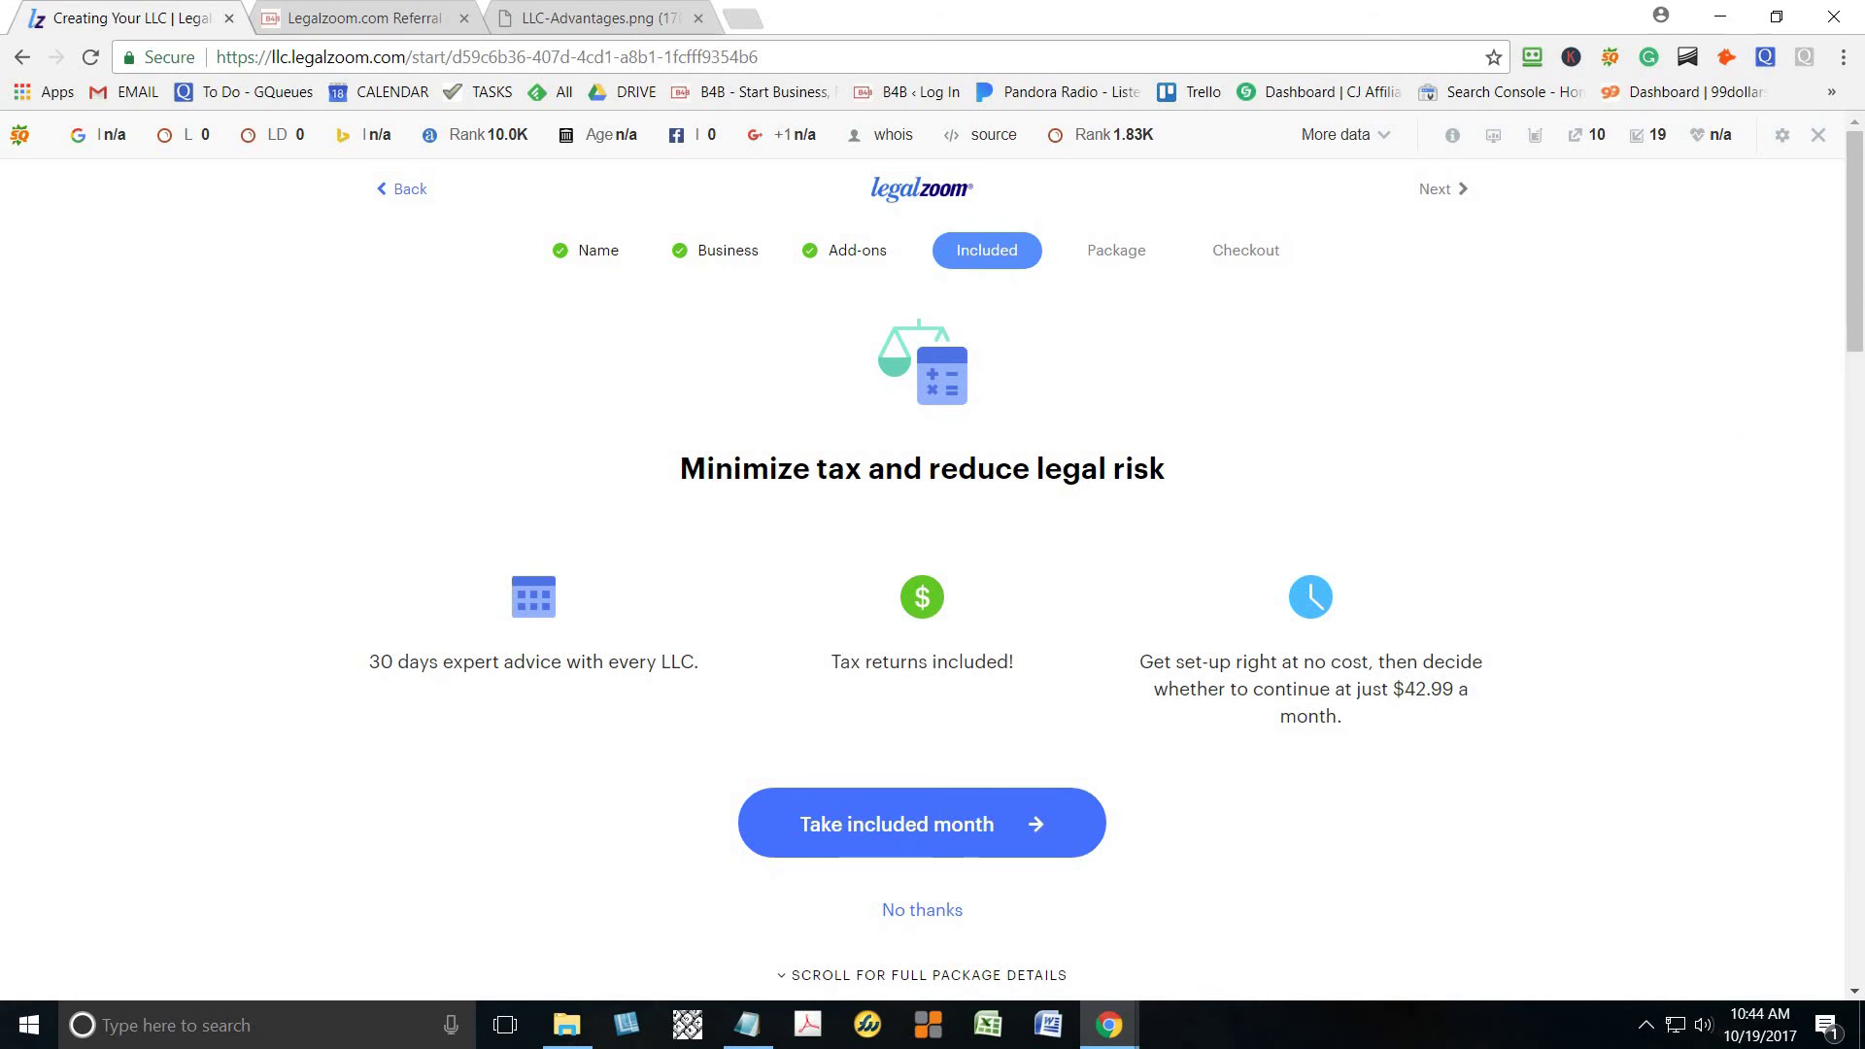
{"action": "left_click_drag", "start_coordinate": [1857, 337], "coordinate": [1857, 386]}
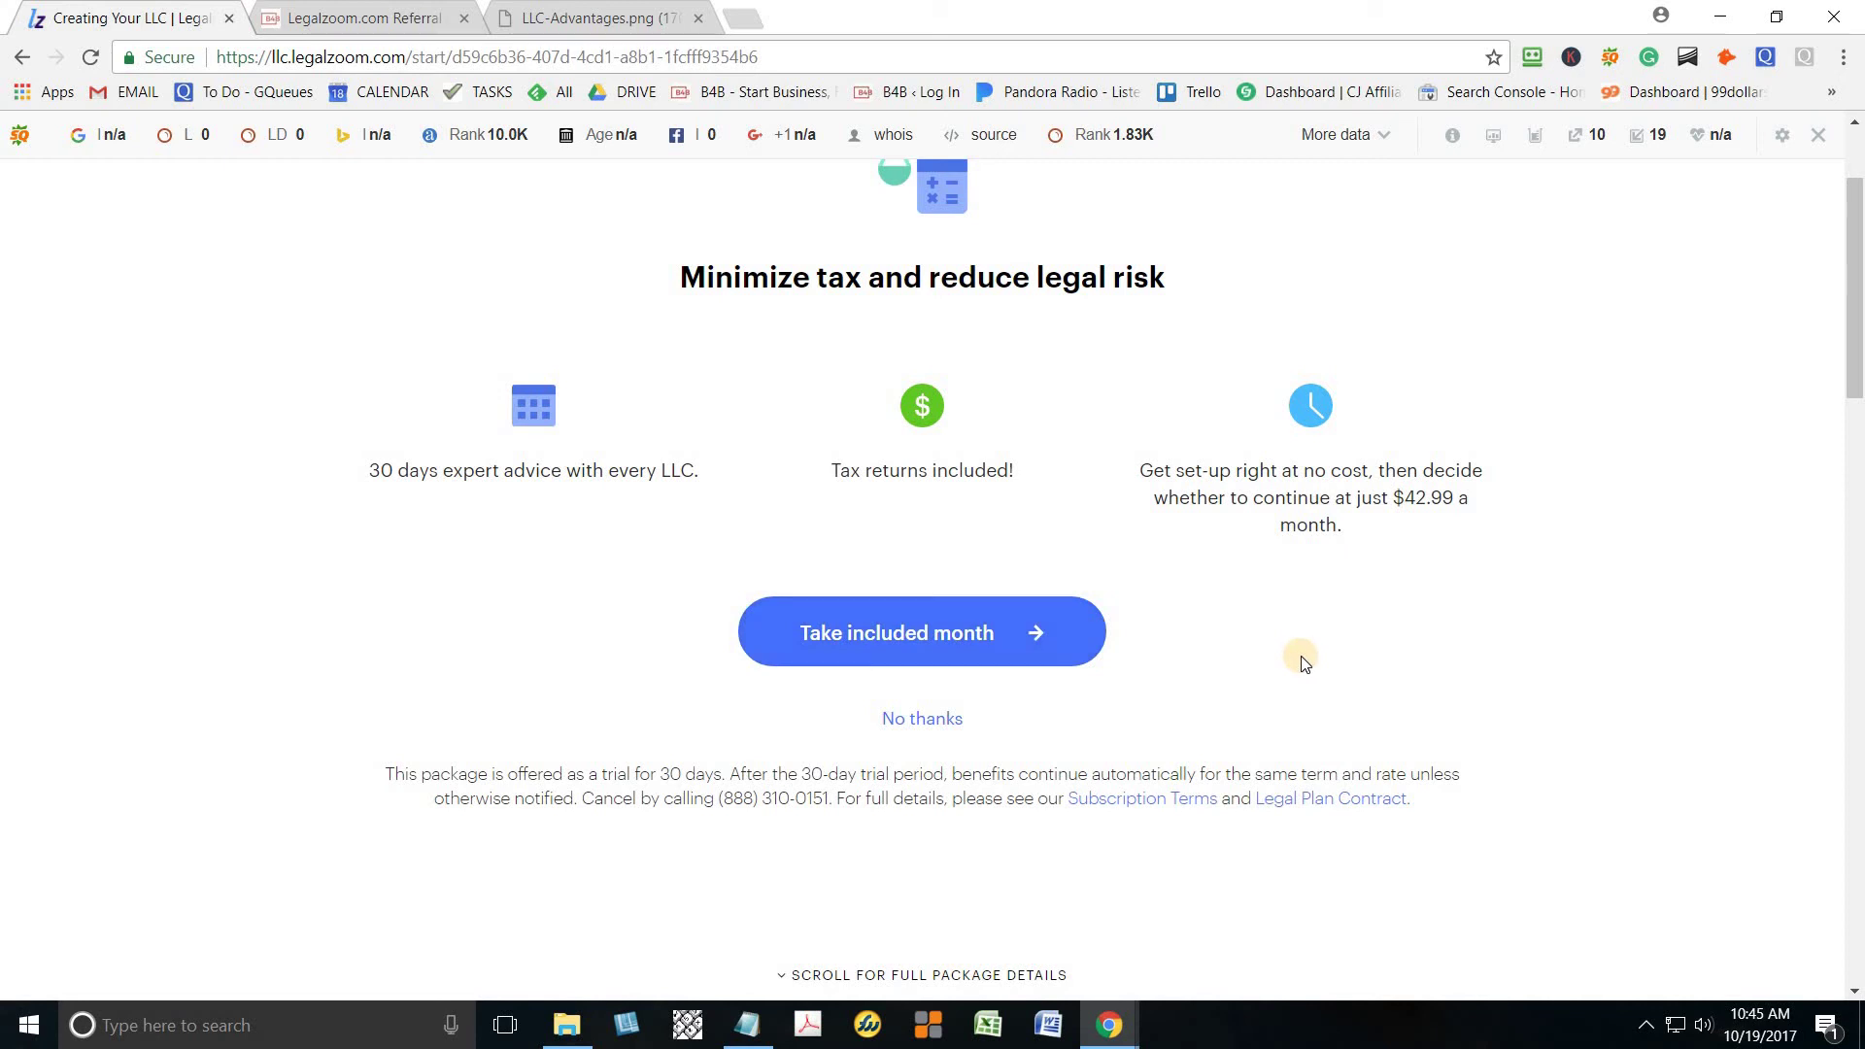
{"action": "left_click", "coordinate": [974, 636]}
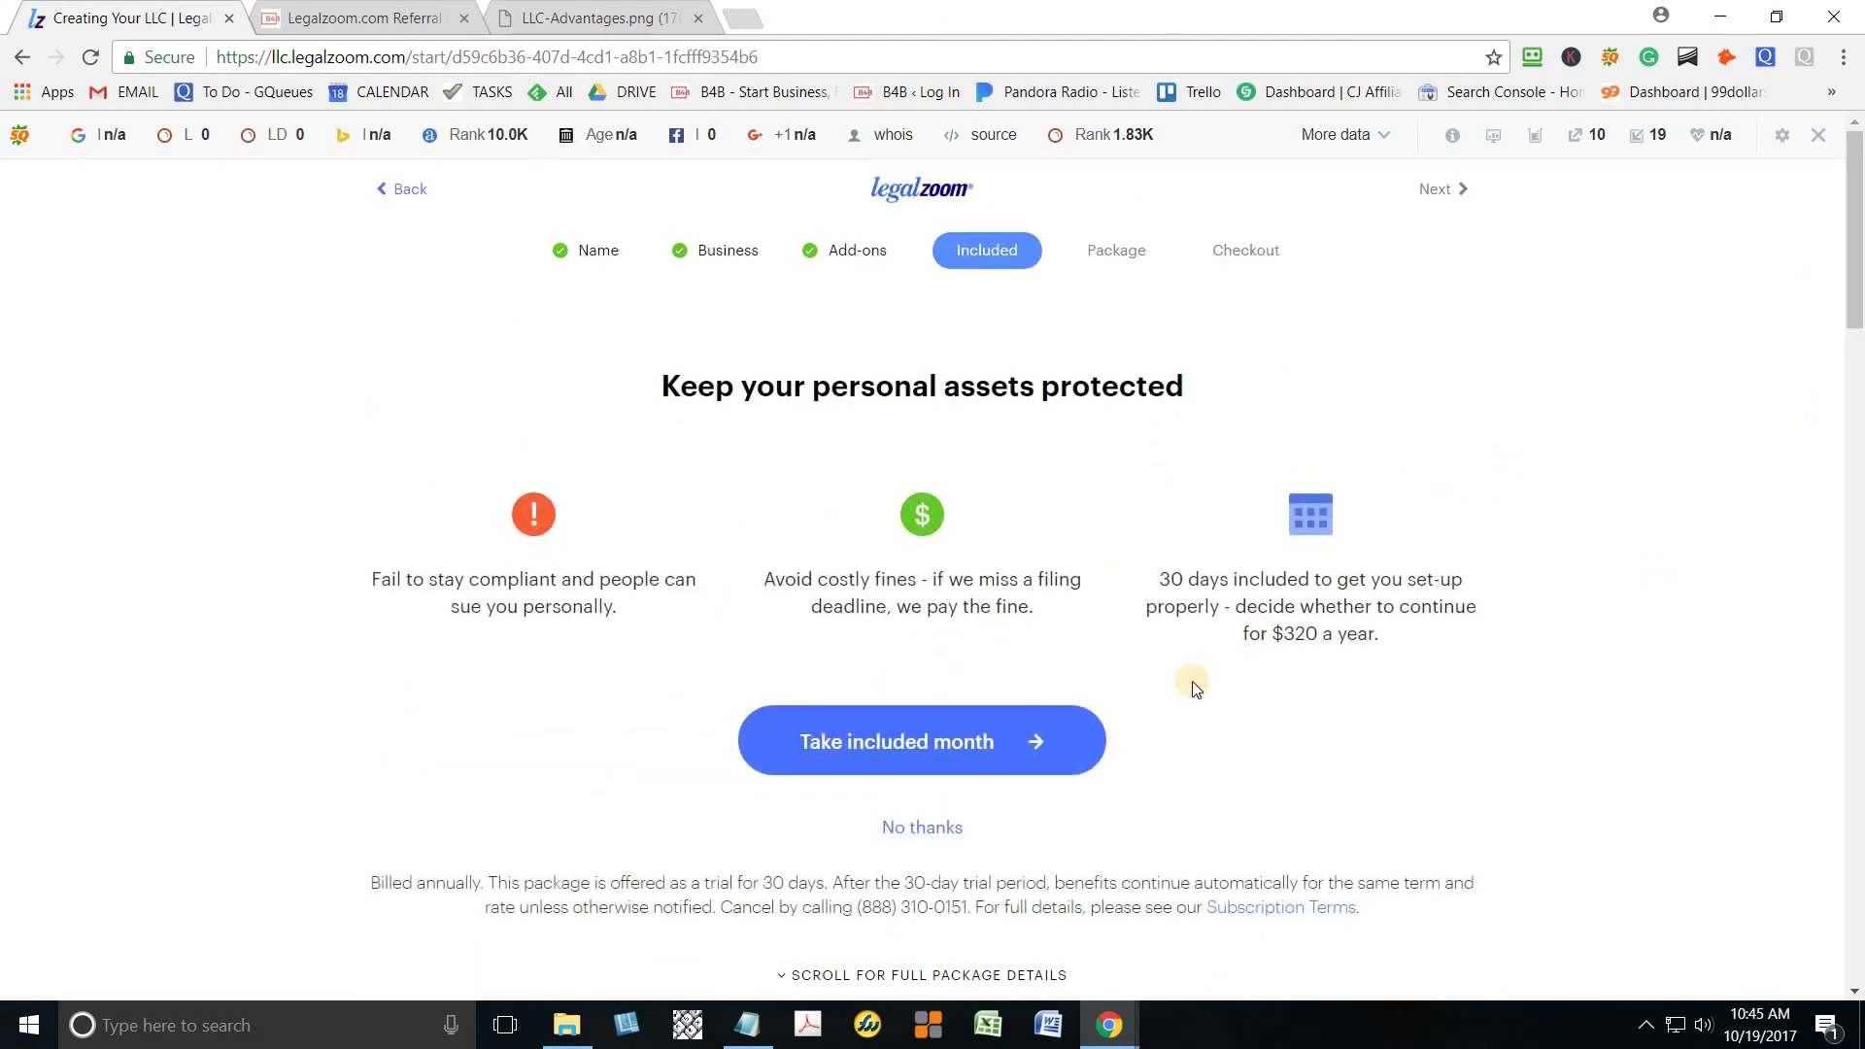
{"action": "left_click", "coordinate": [977, 749]}
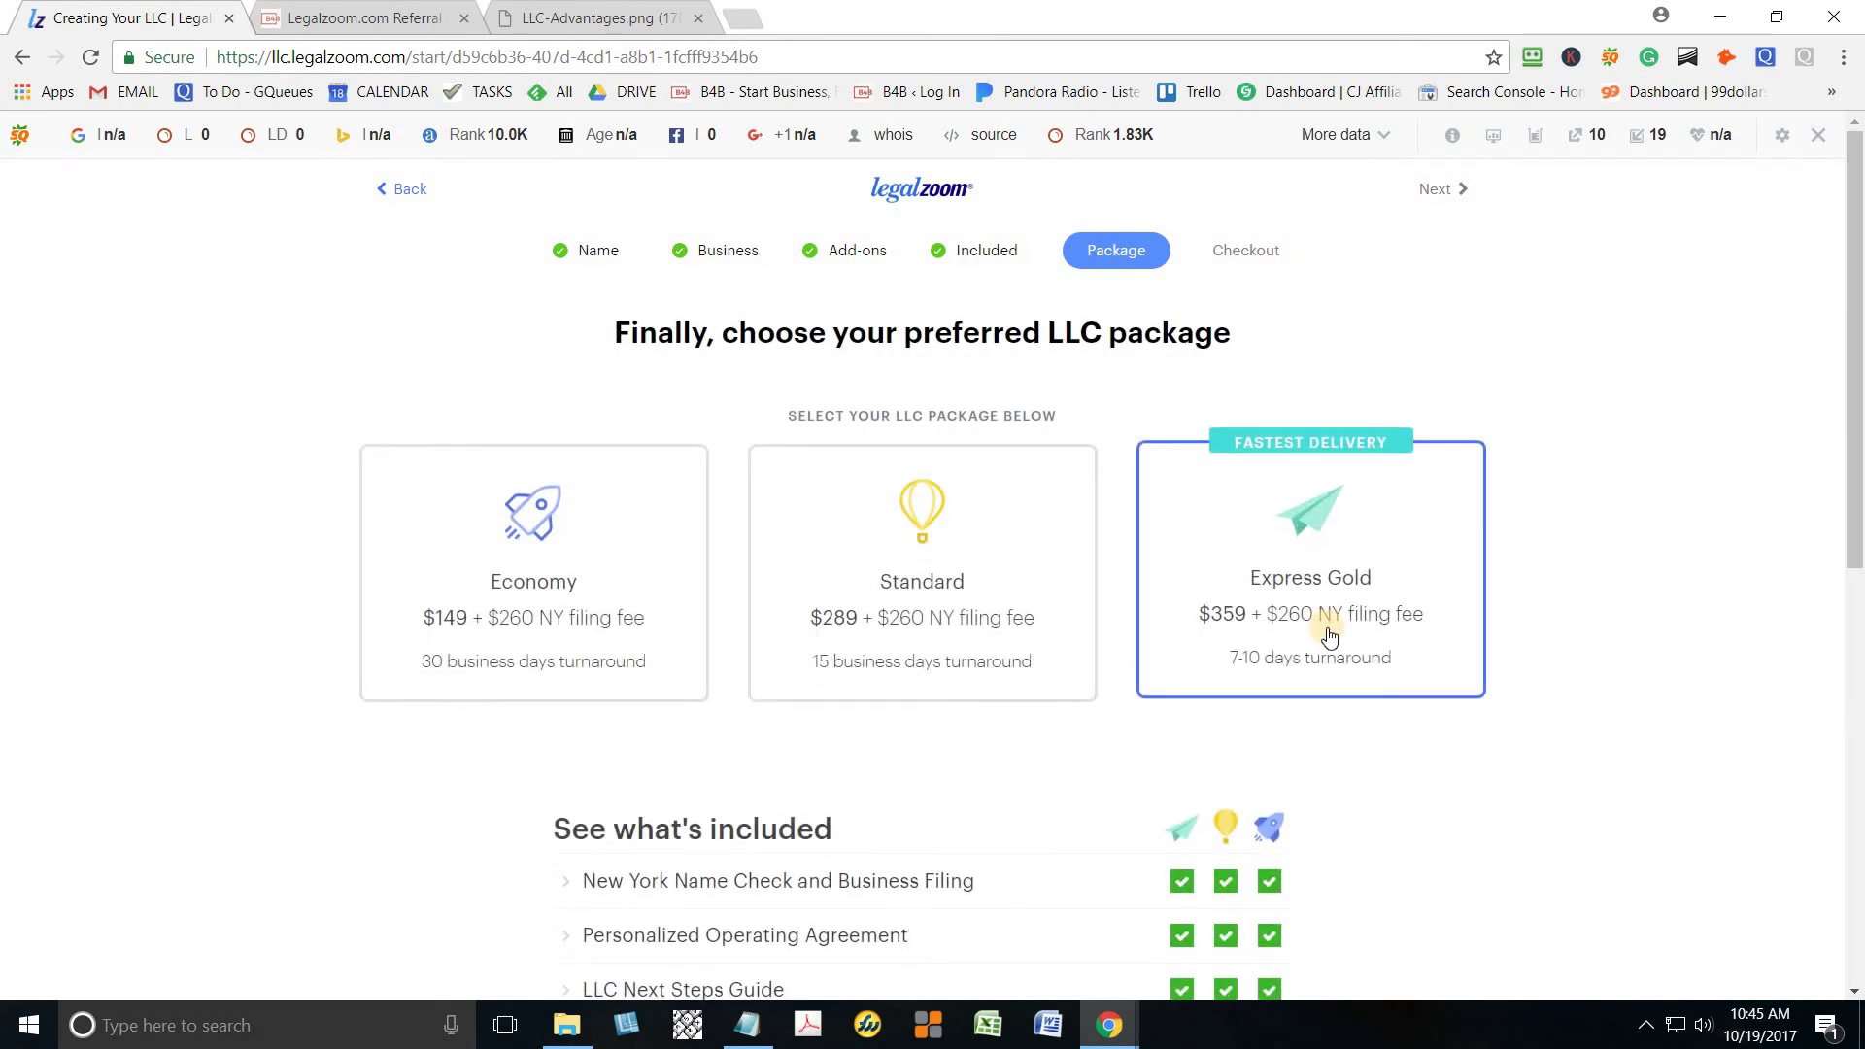
Compare the packages, select Express Gold at $359, and proceed to the order review
{"action": "left_click", "coordinate": [1328, 636]}
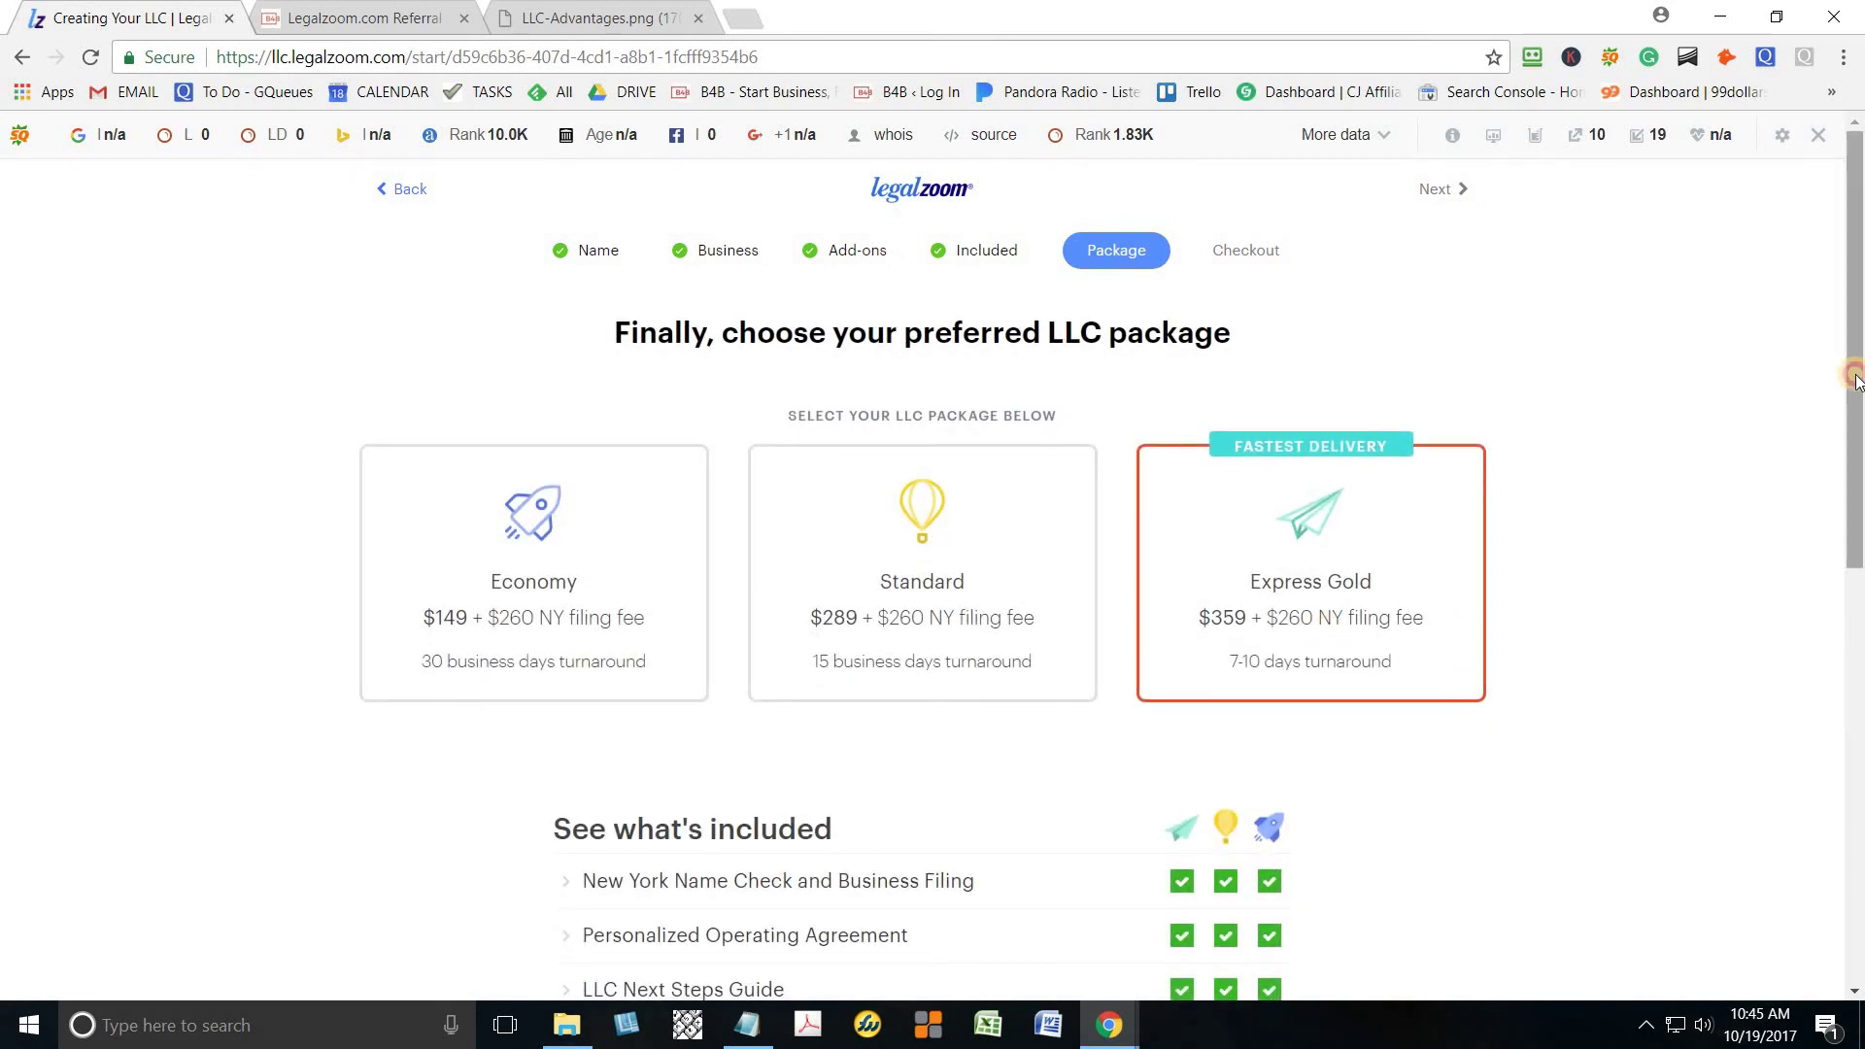
{"action": "left_click_drag", "start_coordinate": [1857, 363], "coordinate": [1851, 483]}
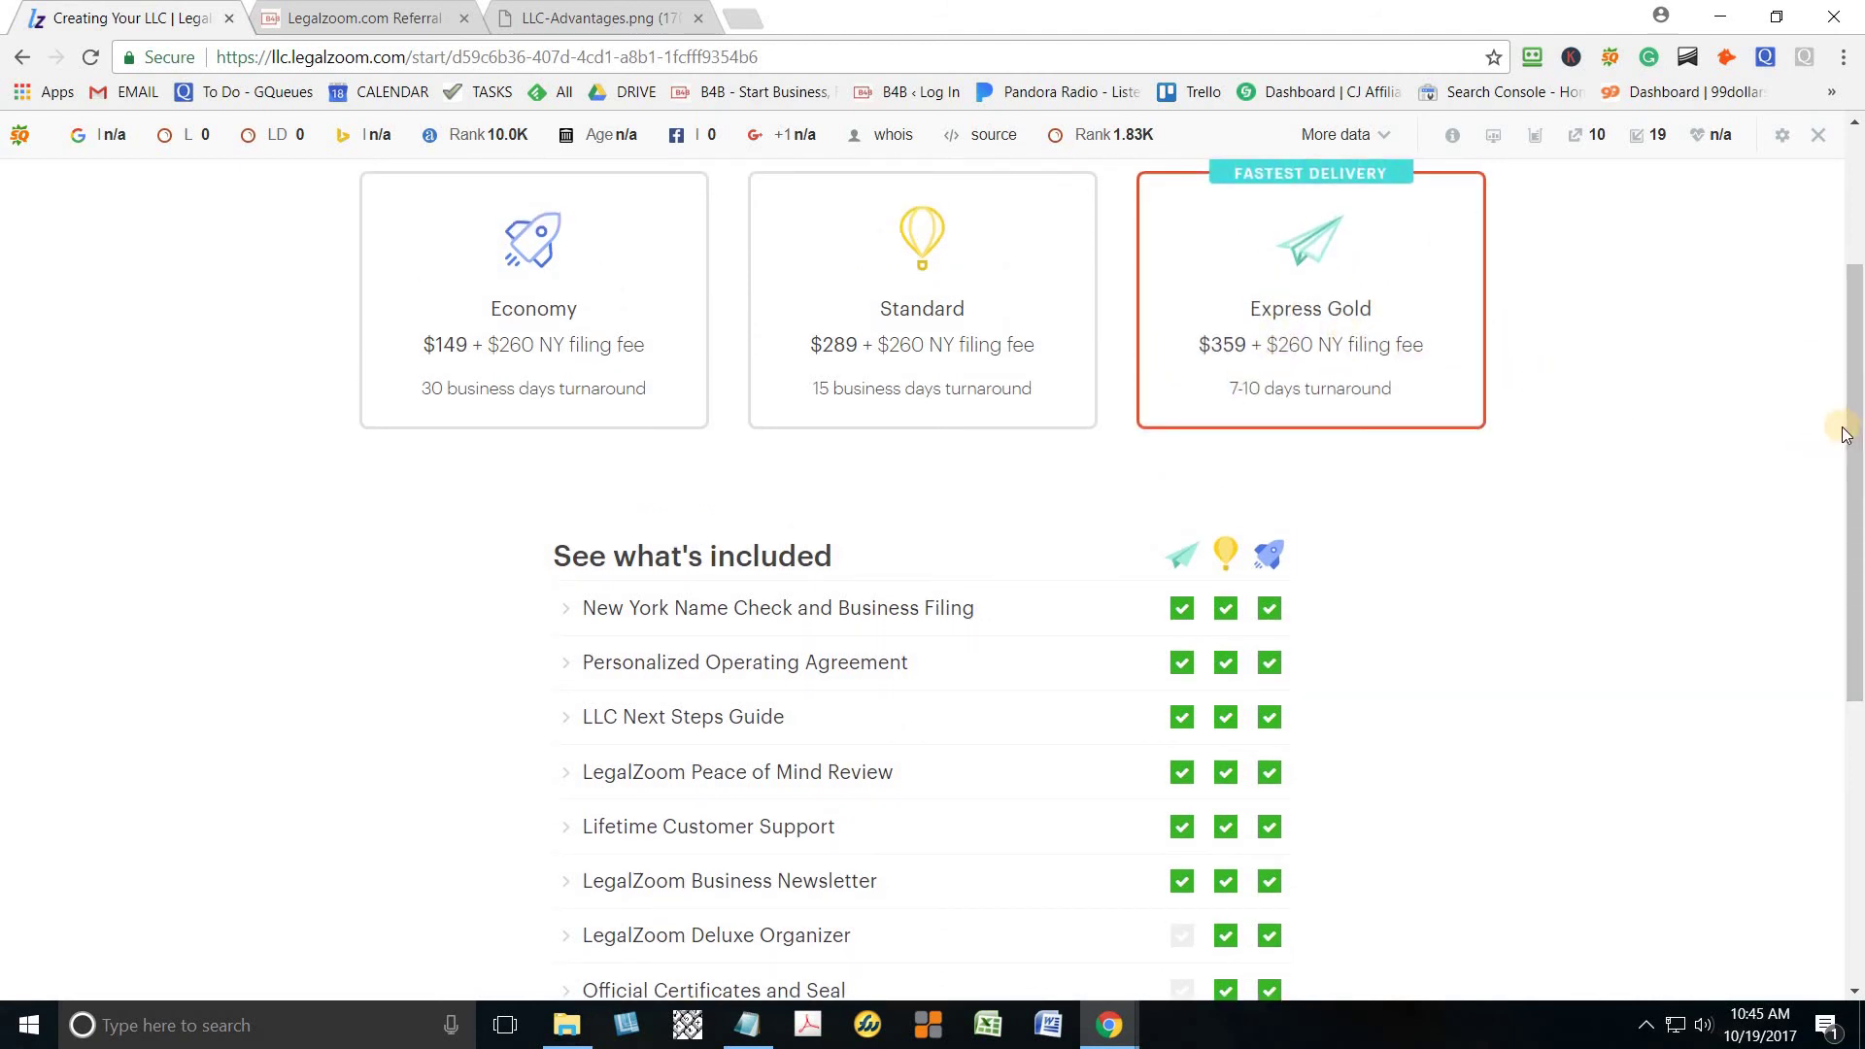
{"action": "left_click_drag", "start_coordinate": [1852, 428], "coordinate": [1852, 564]}
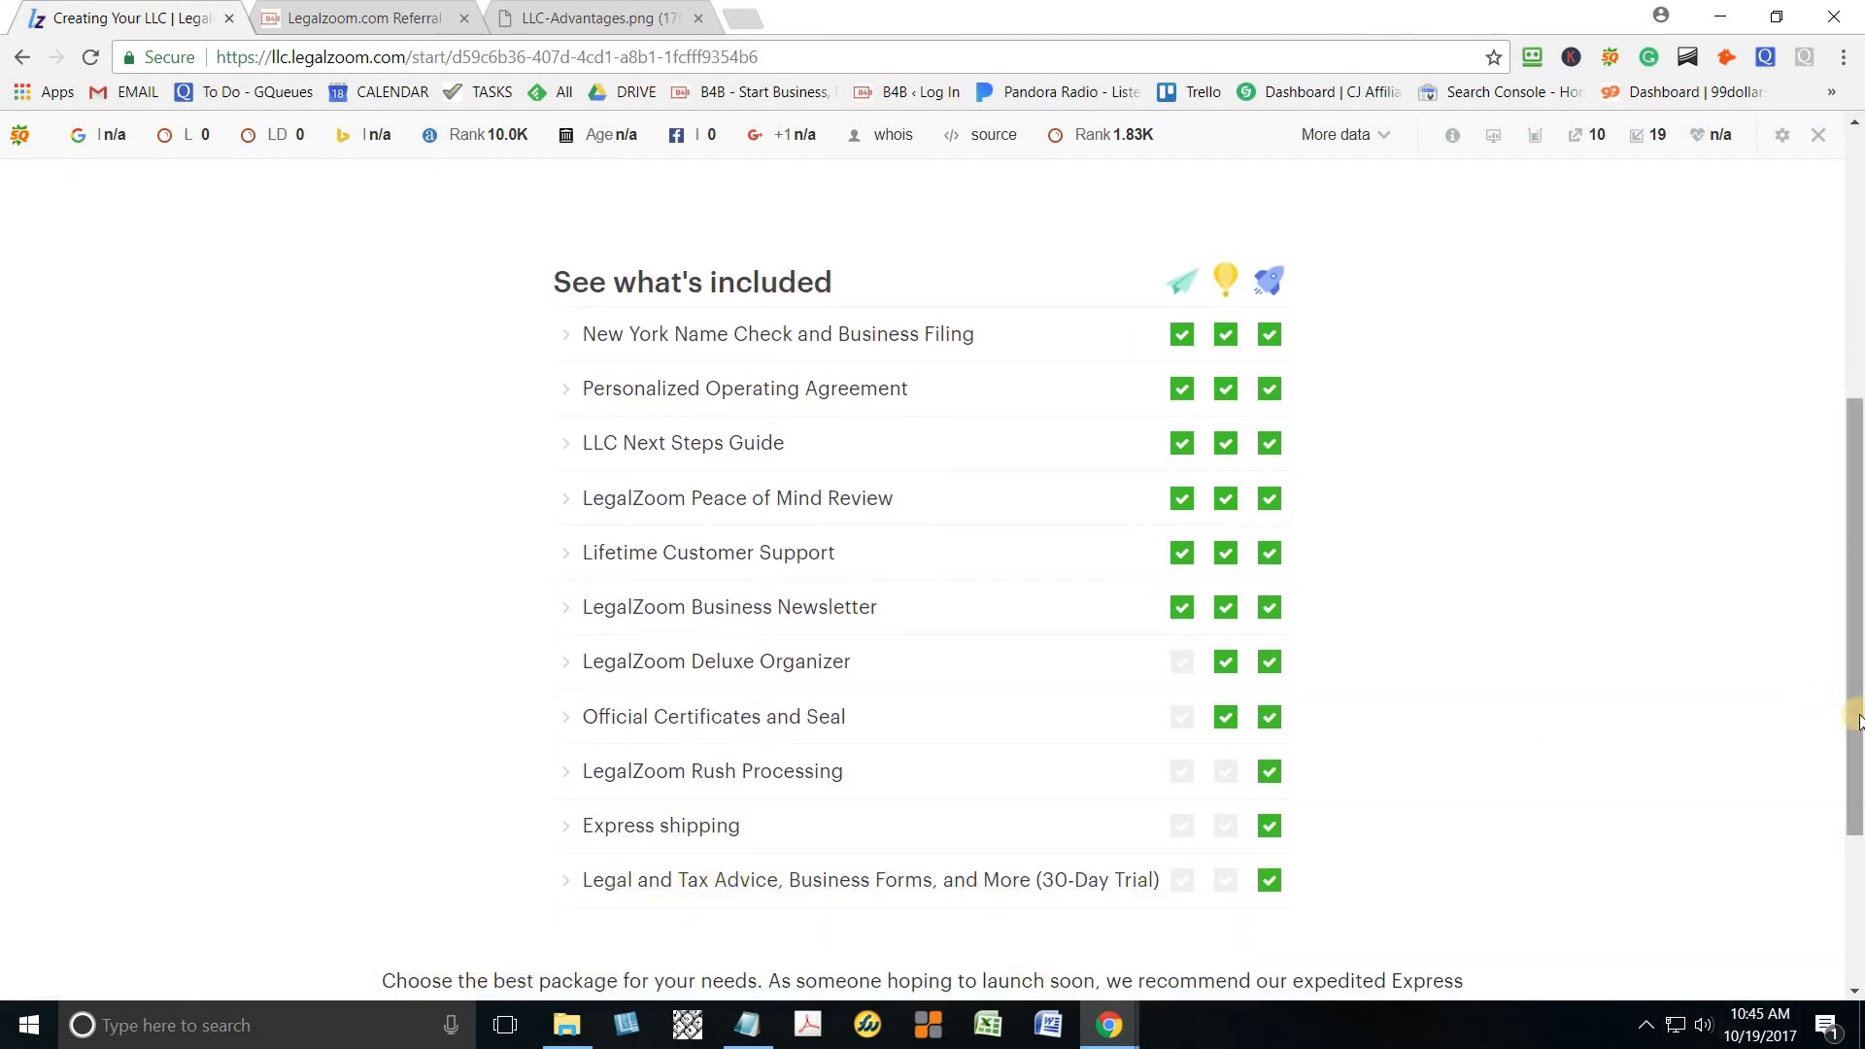
{"action": "left_click_drag", "start_coordinate": [1853, 720], "coordinate": [1839, 541]}
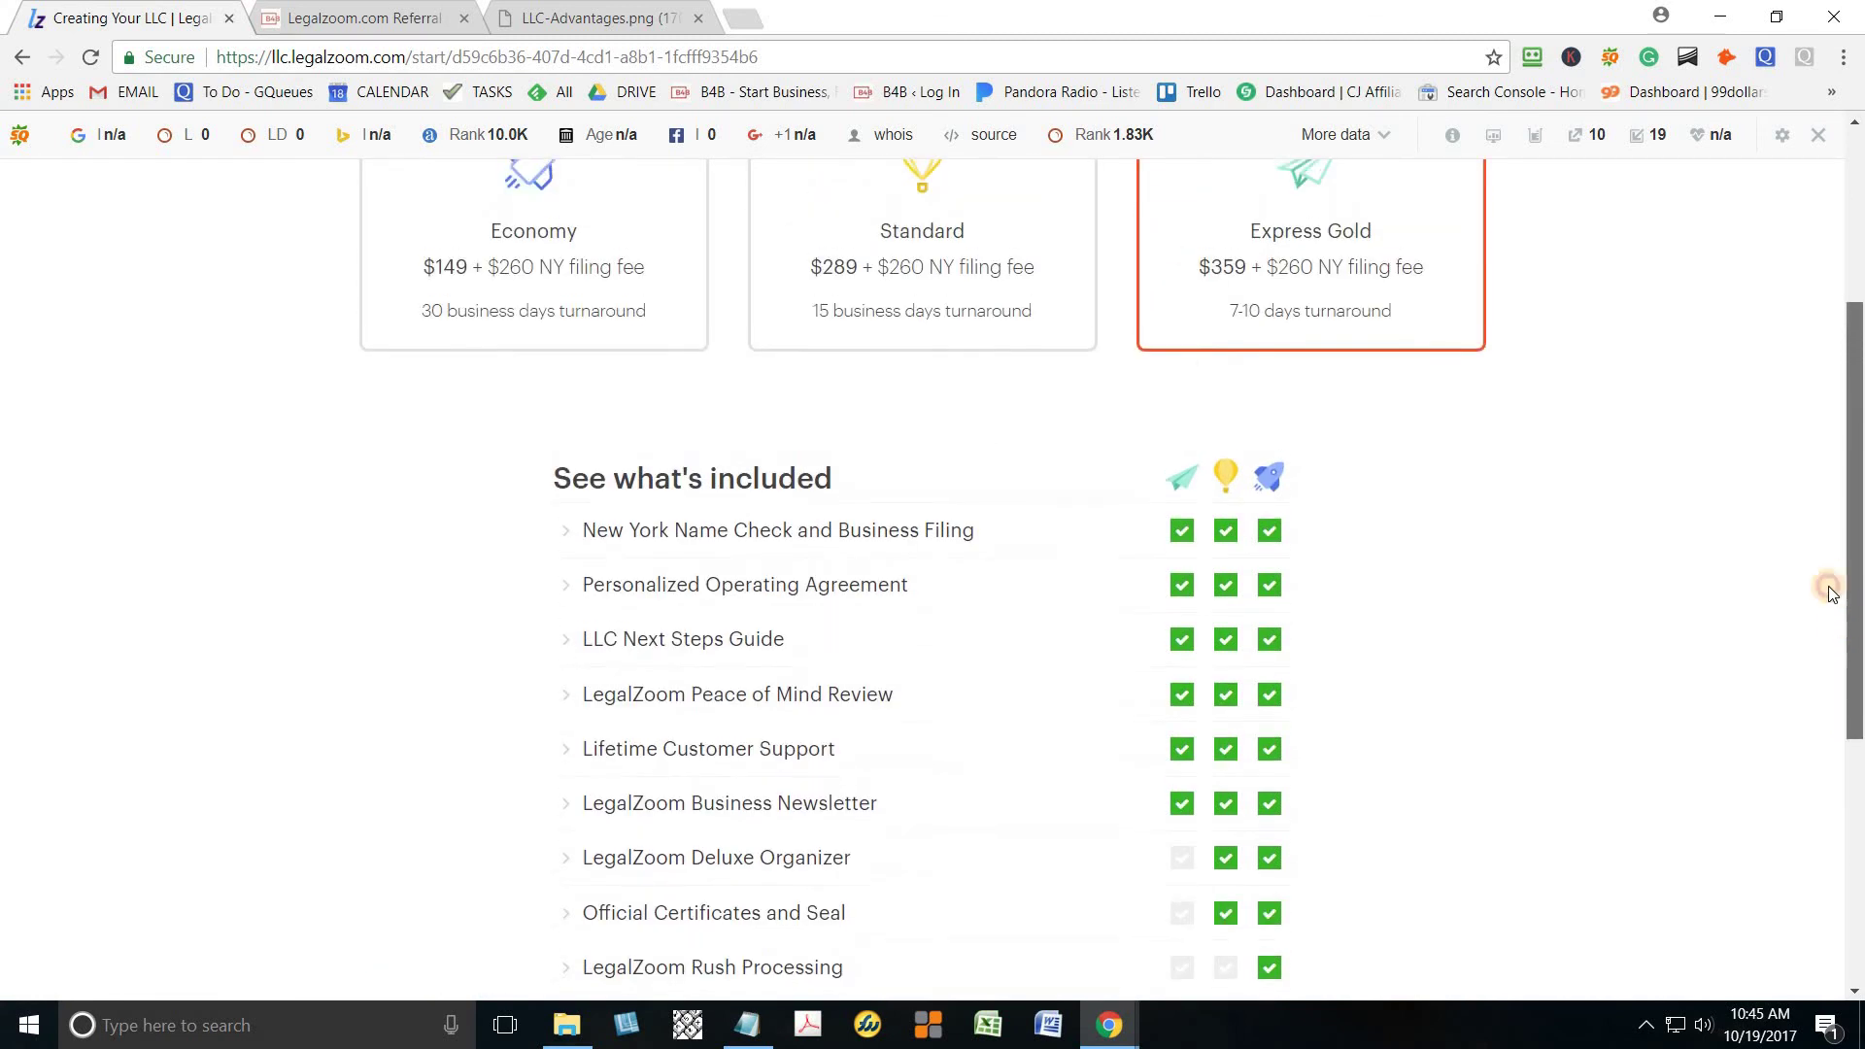
{"action": "left_click", "coordinate": [1271, 408]}
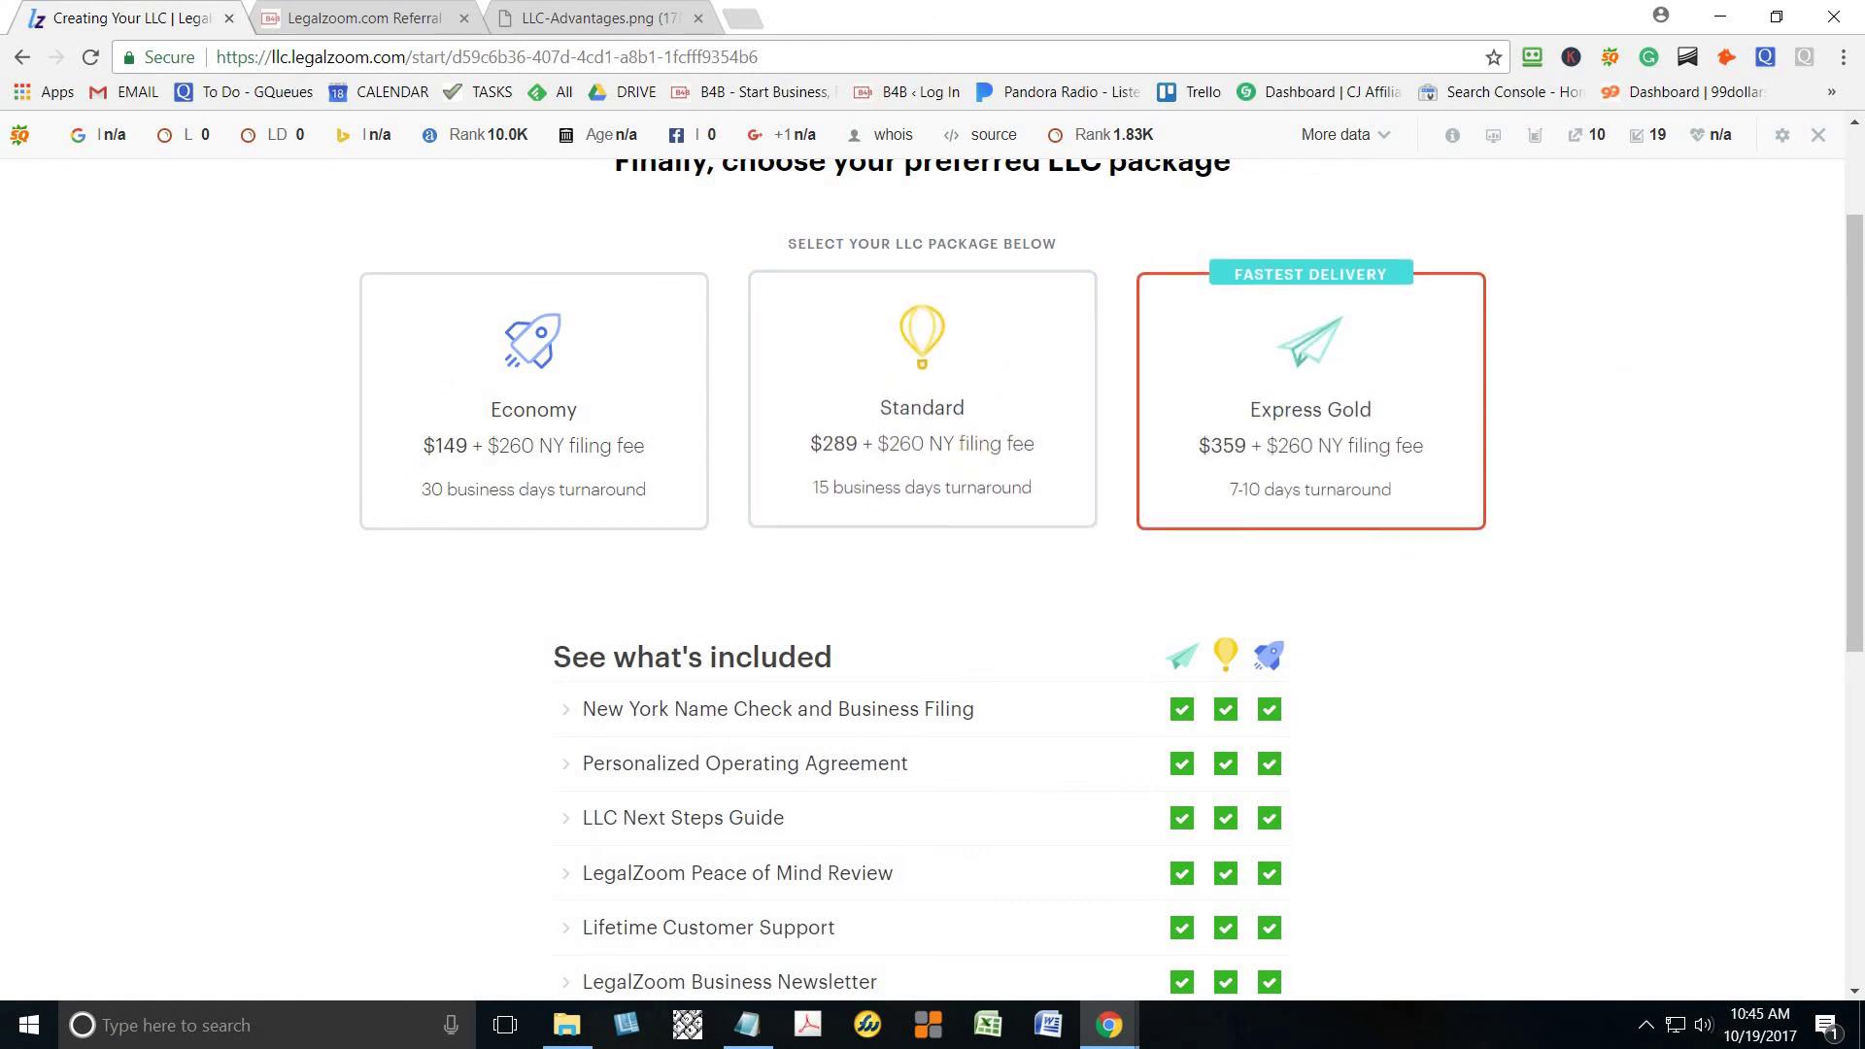
{"action": "left_click_drag", "start_coordinate": [1853, 483], "coordinate": [1854, 579]}
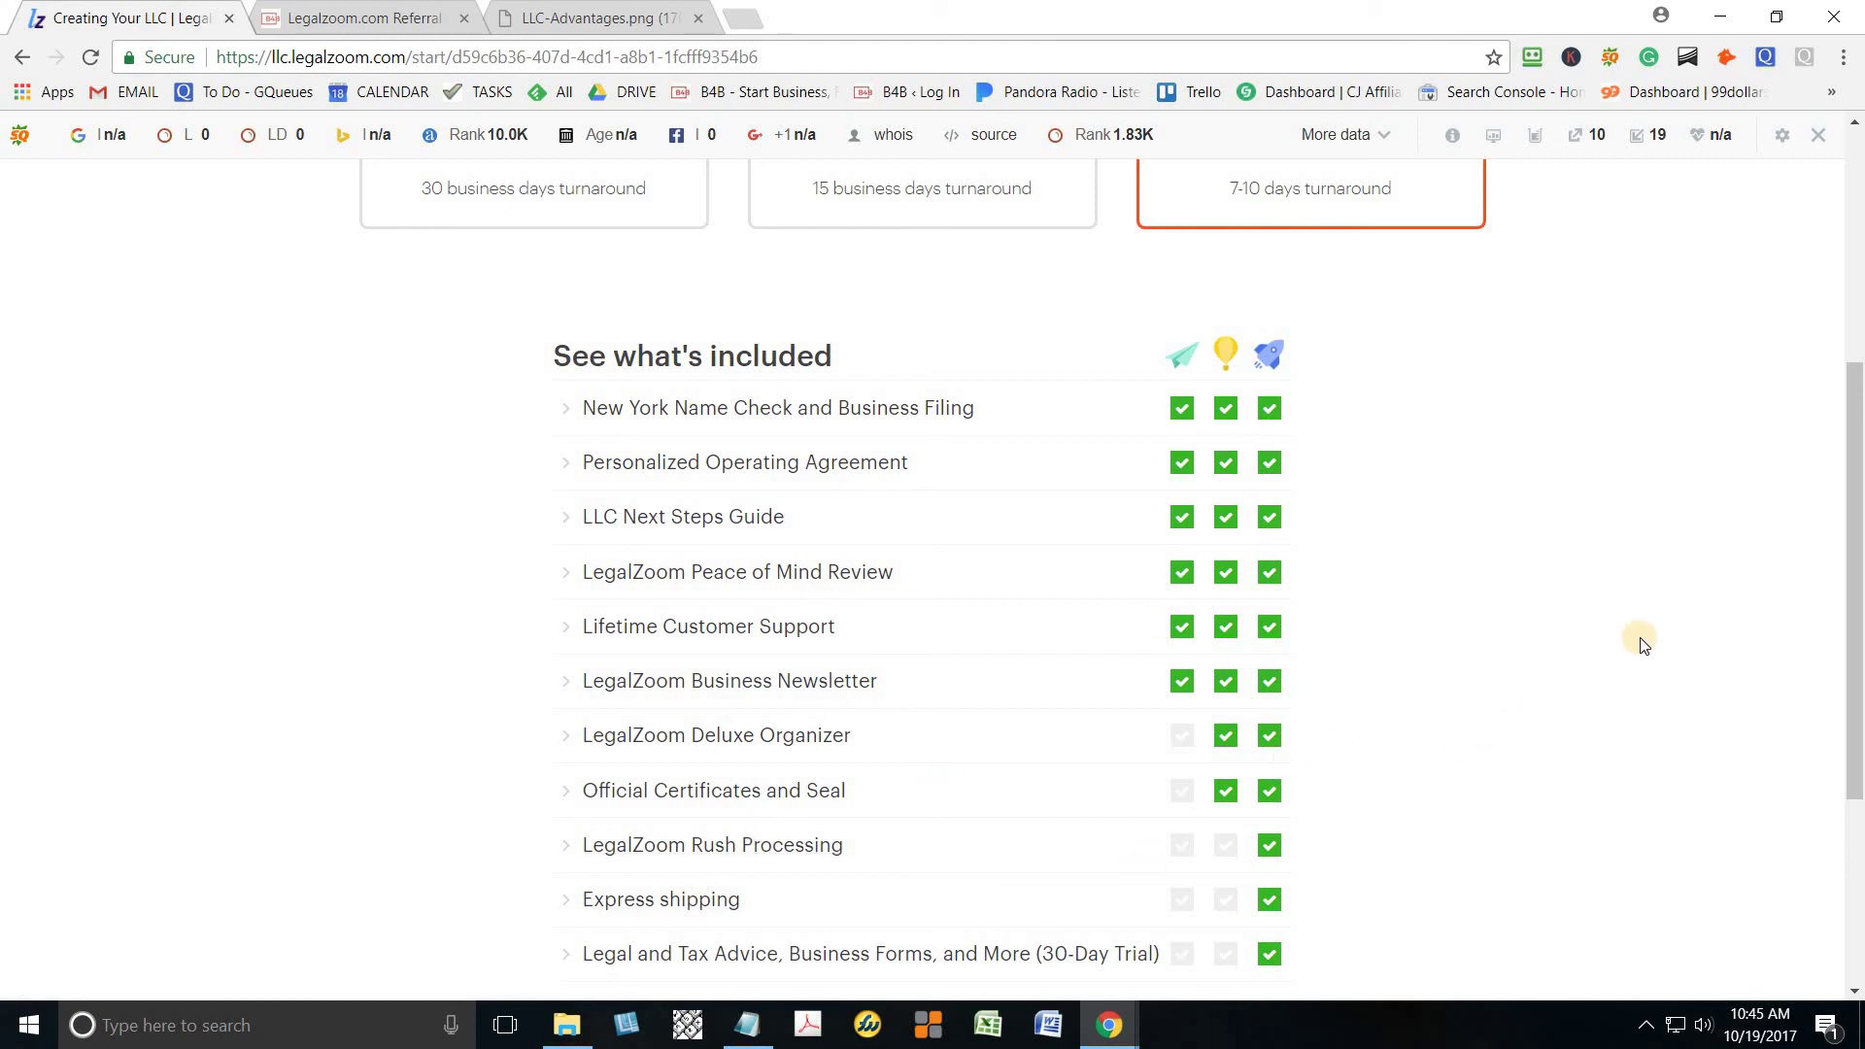
{"action": "left_click_drag", "start_coordinate": [1855, 581], "coordinate": [1855, 411]}
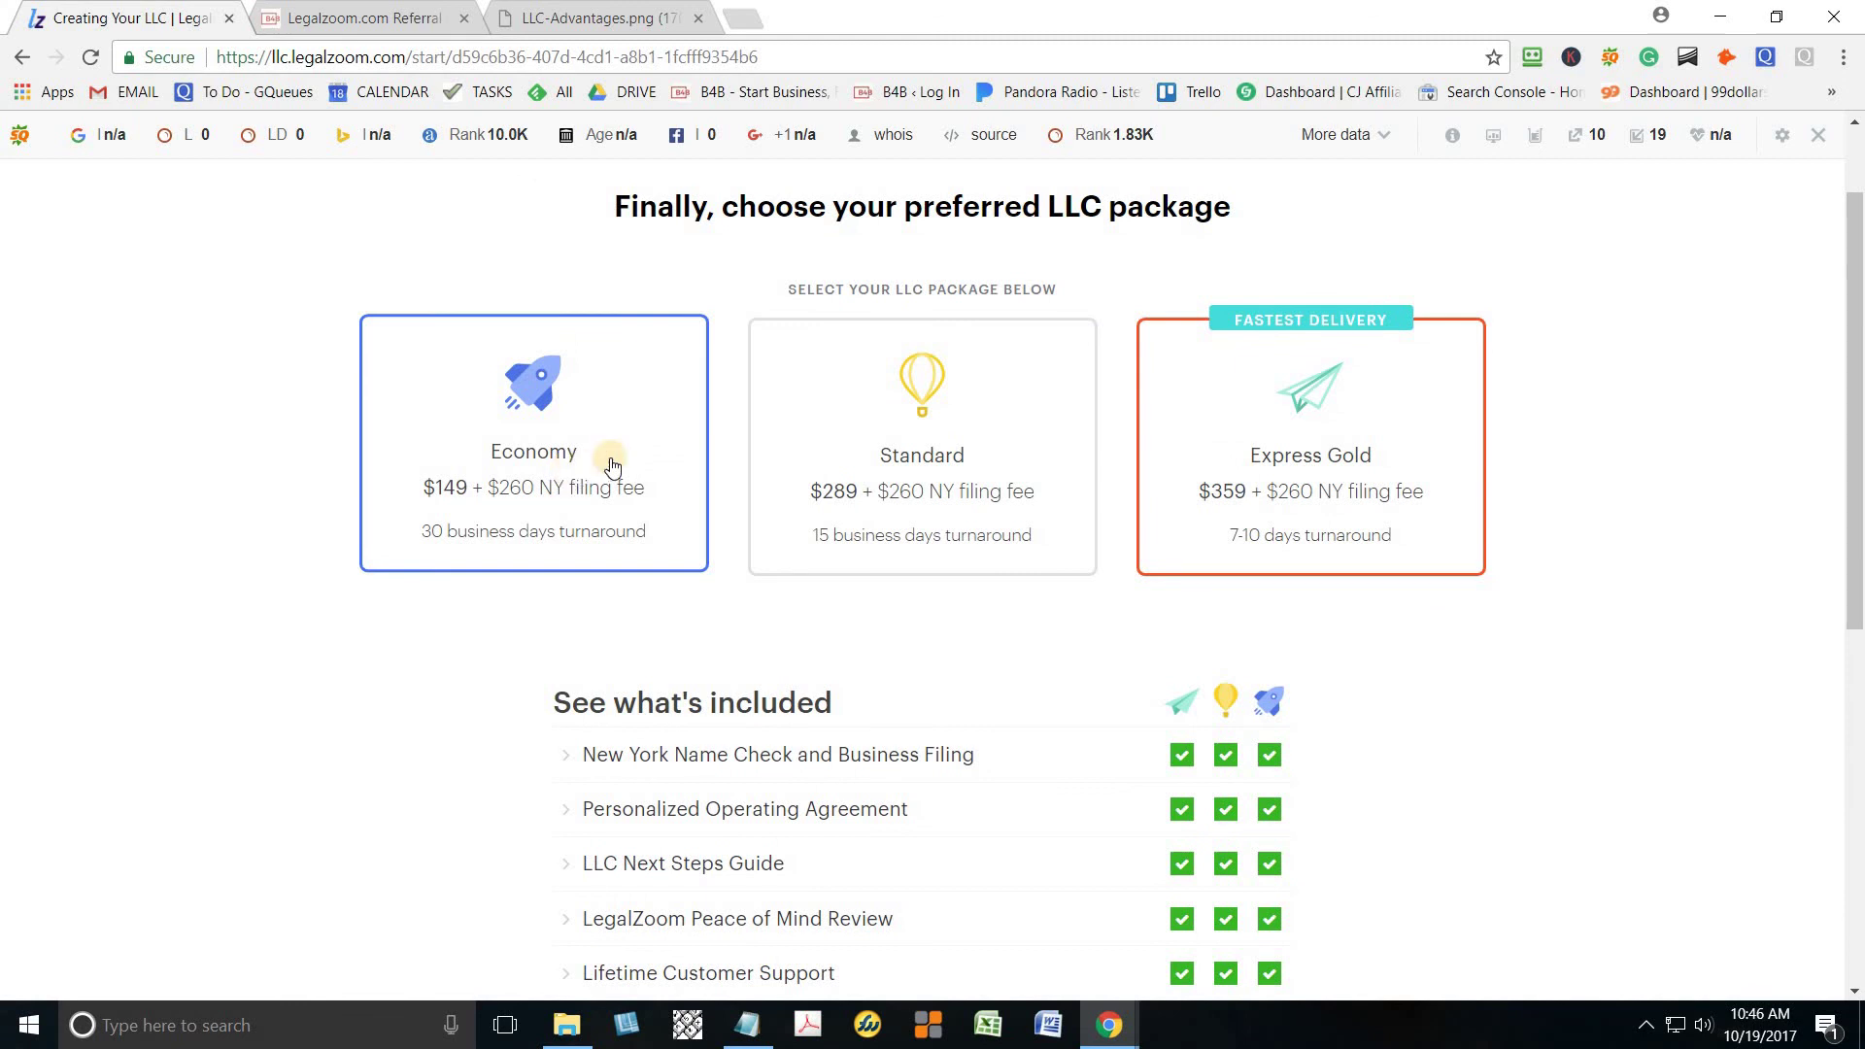
{"action": "left_click", "coordinate": [1318, 473]}
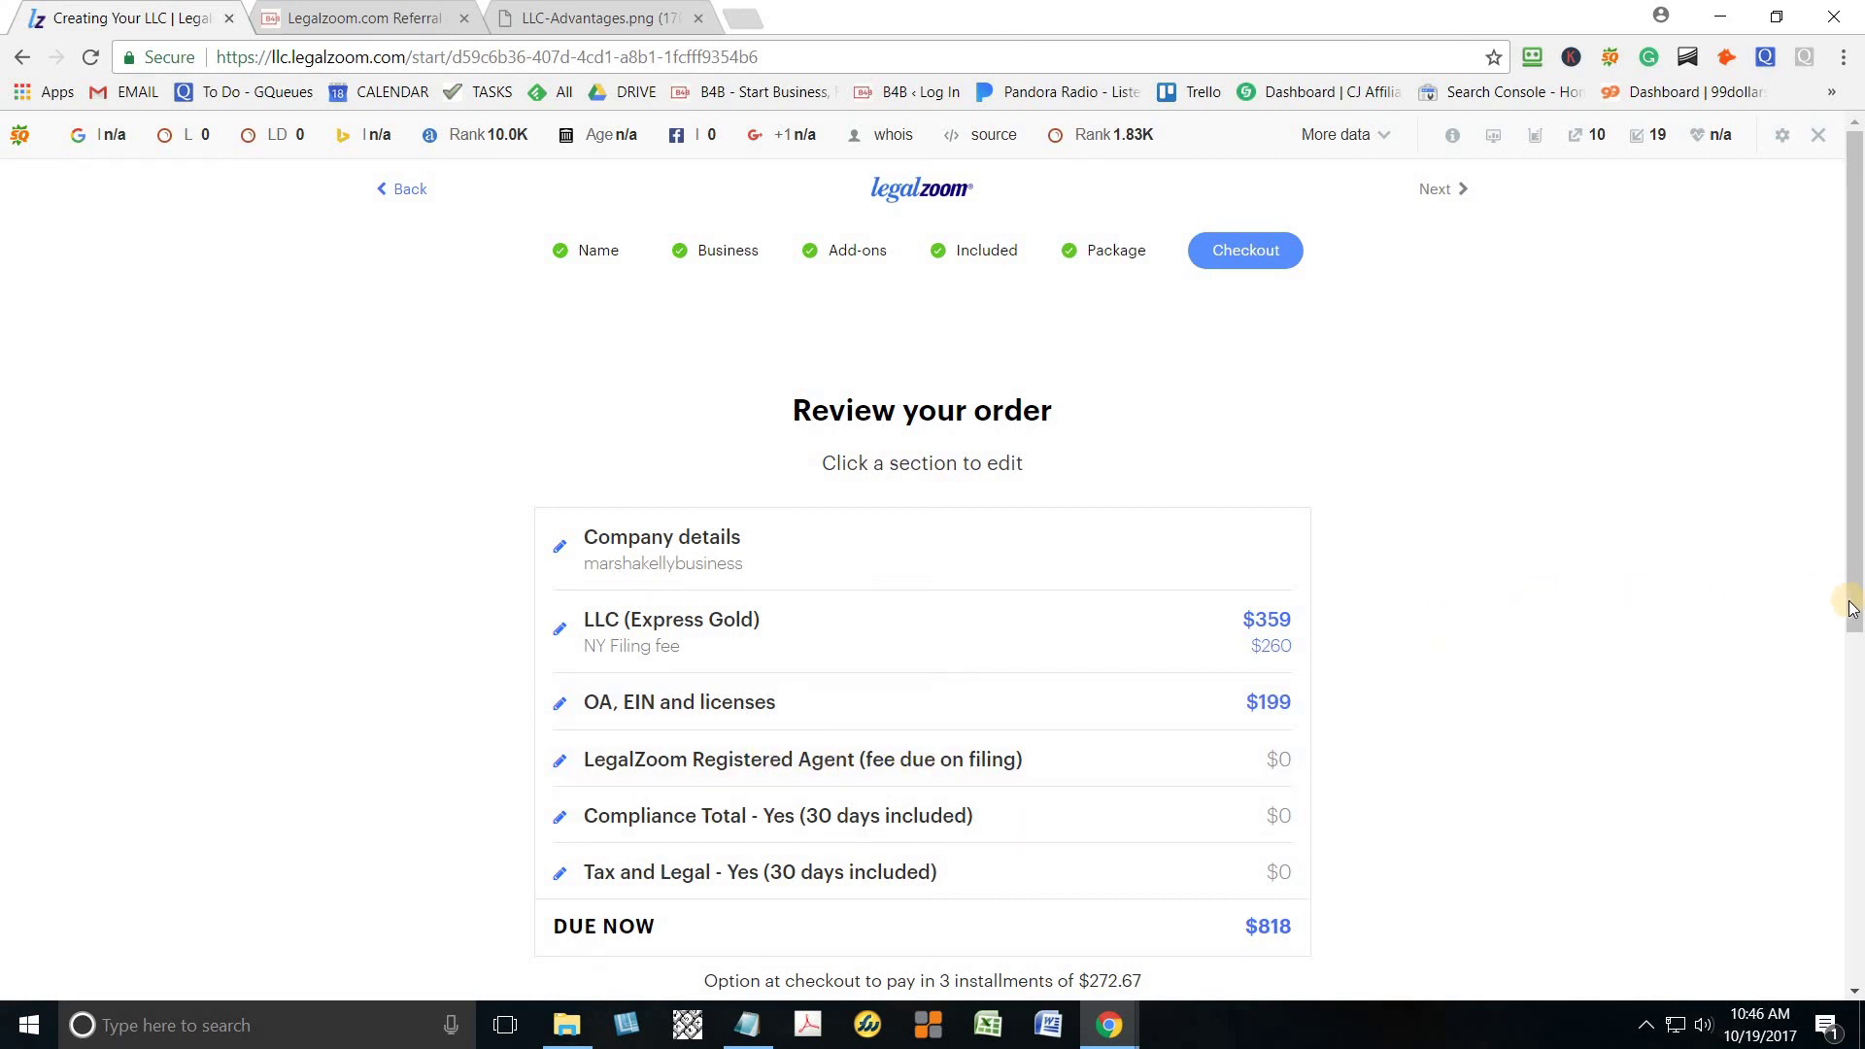
{"action": "left_click_drag", "start_coordinate": [1853, 606], "coordinate": [1855, 777]}
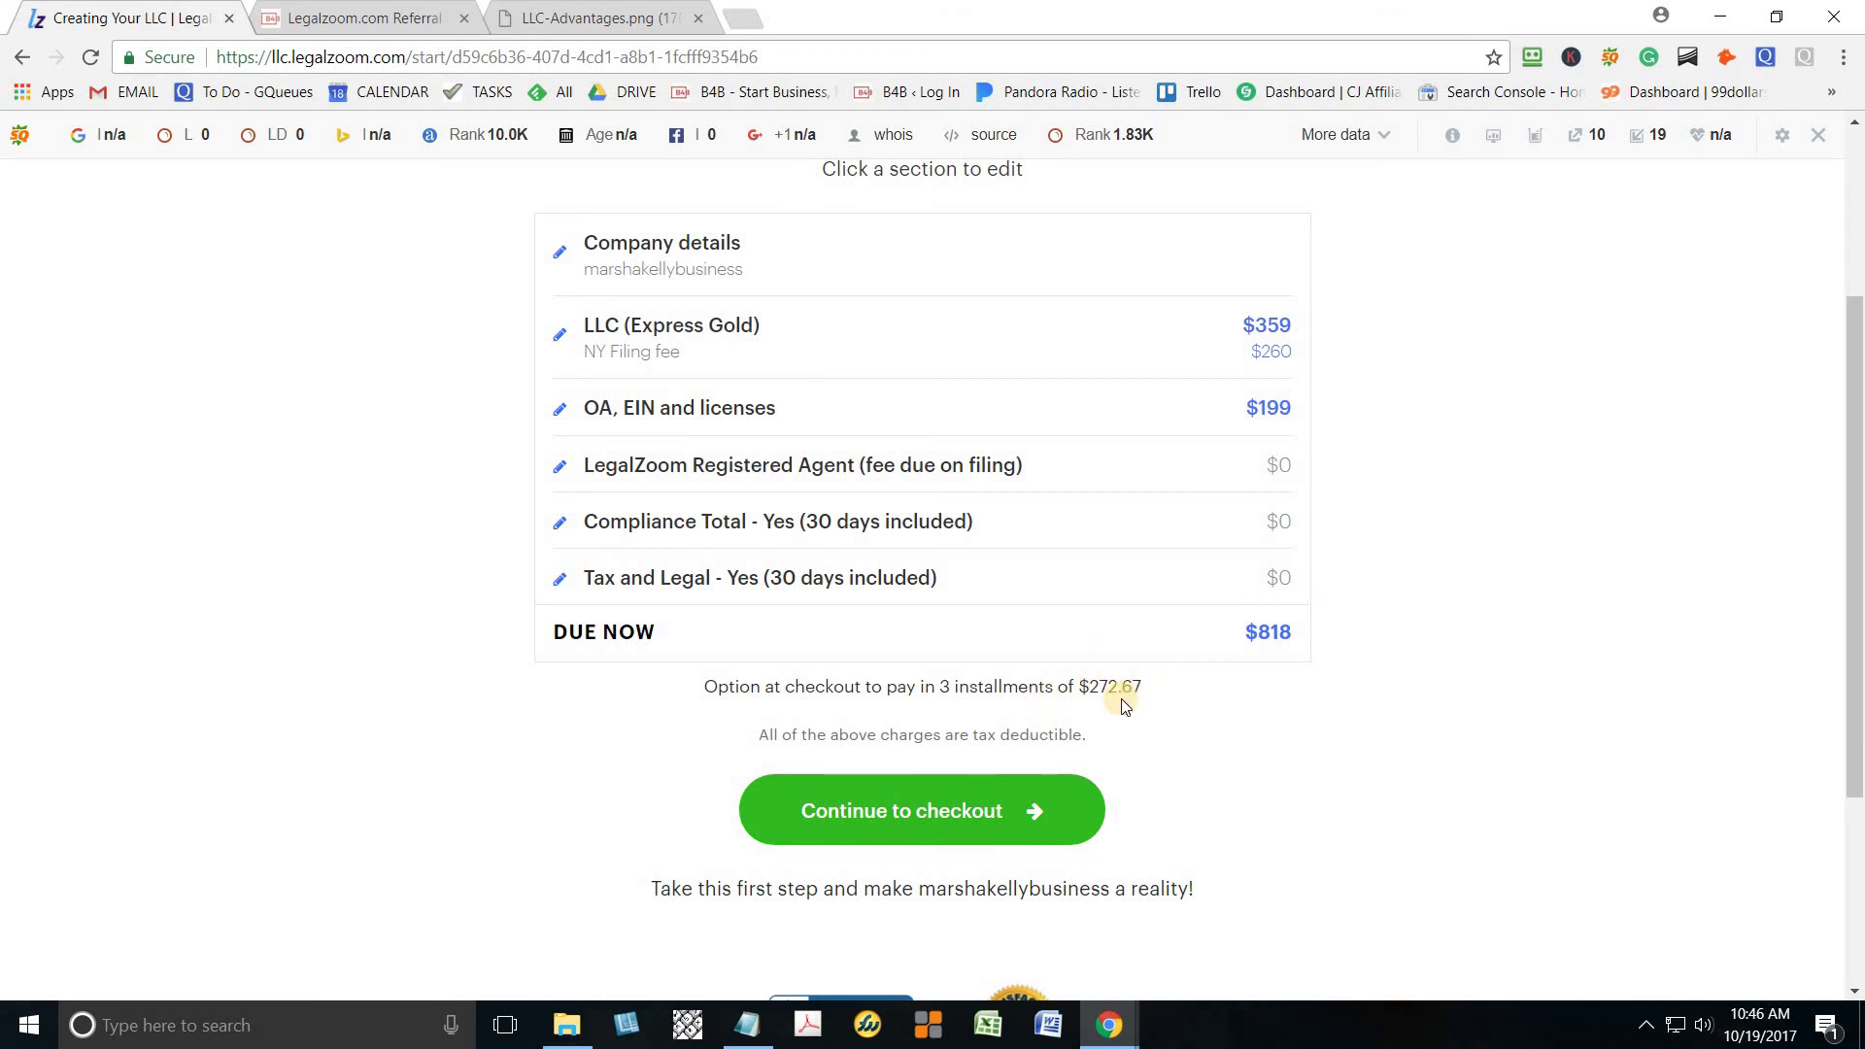
{"action": "left_click_drag", "start_coordinate": [952, 686], "coordinate": [923, 686]}
{"action": "left_click", "coordinate": [1150, 684]}
{"action": "left_click_drag", "start_coordinate": [1076, 686], "coordinate": [1160, 697]}
{"action": "left_click", "coordinate": [1002, 824]}
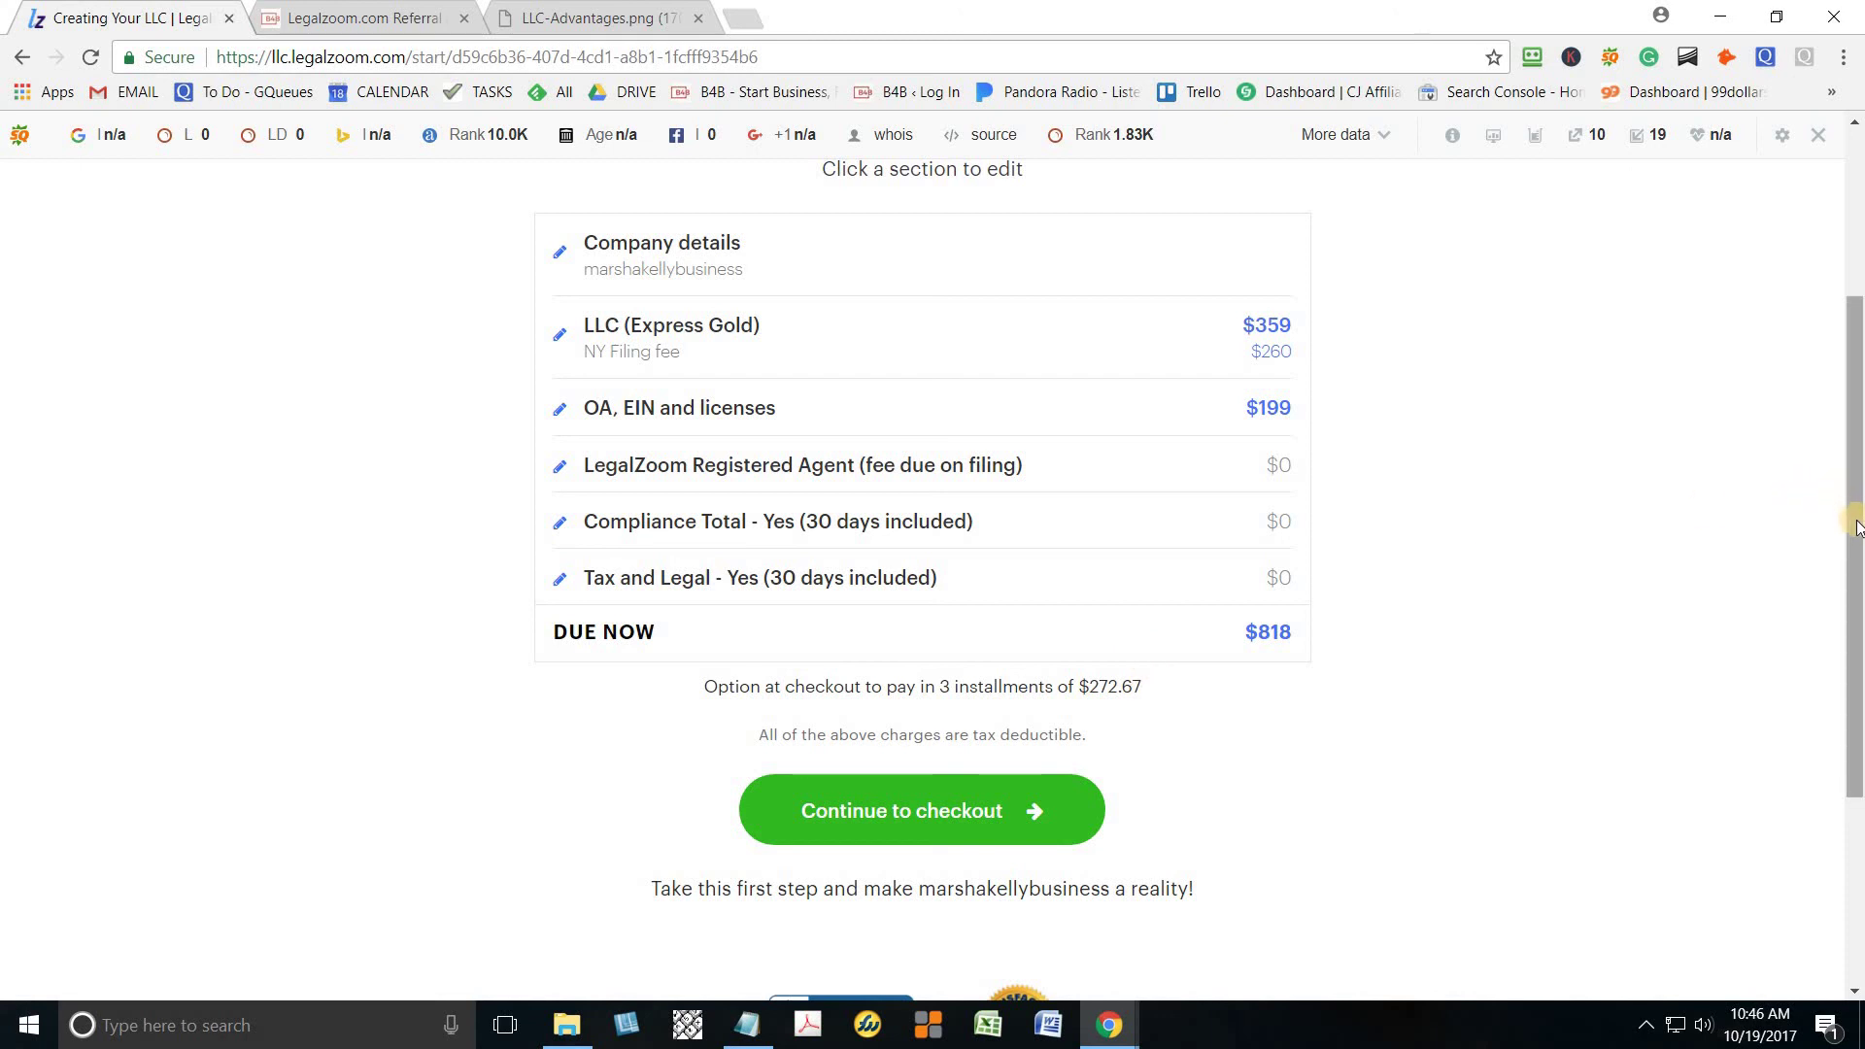
{"action": "left_click_drag", "start_coordinate": [1856, 528], "coordinate": [1857, 626]}
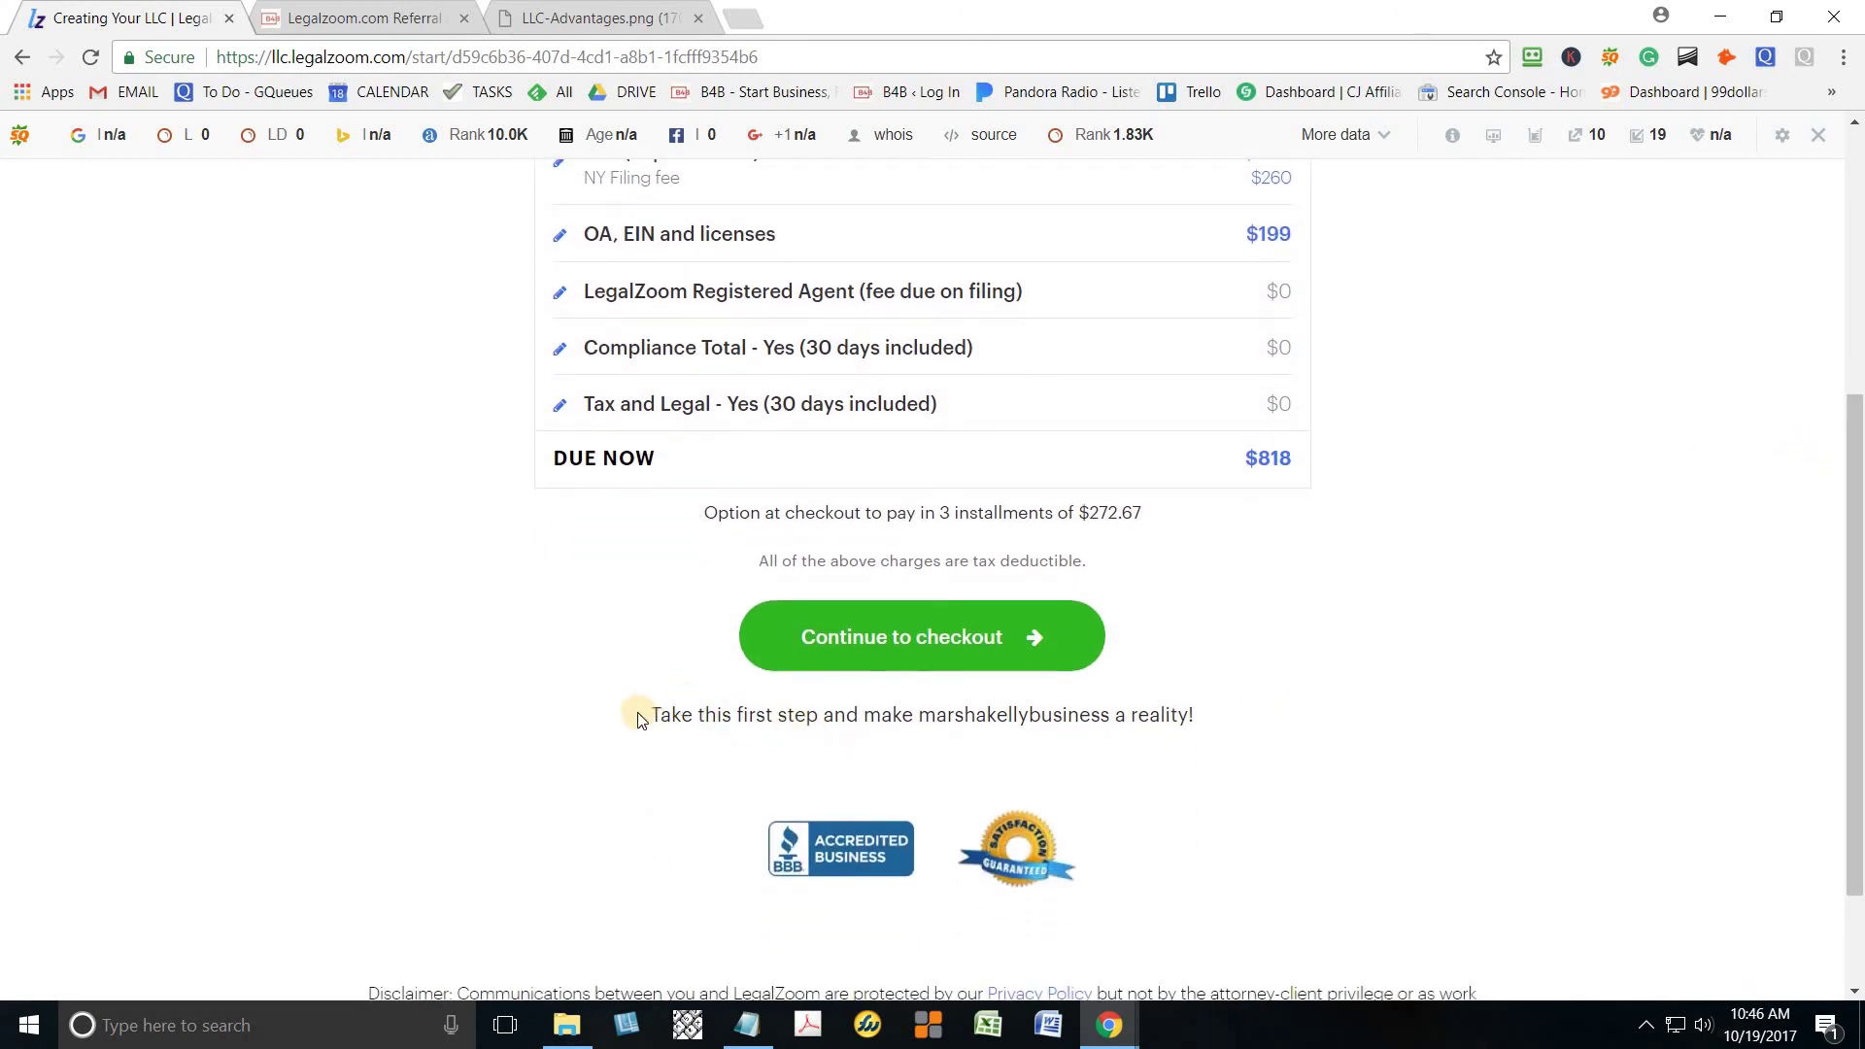